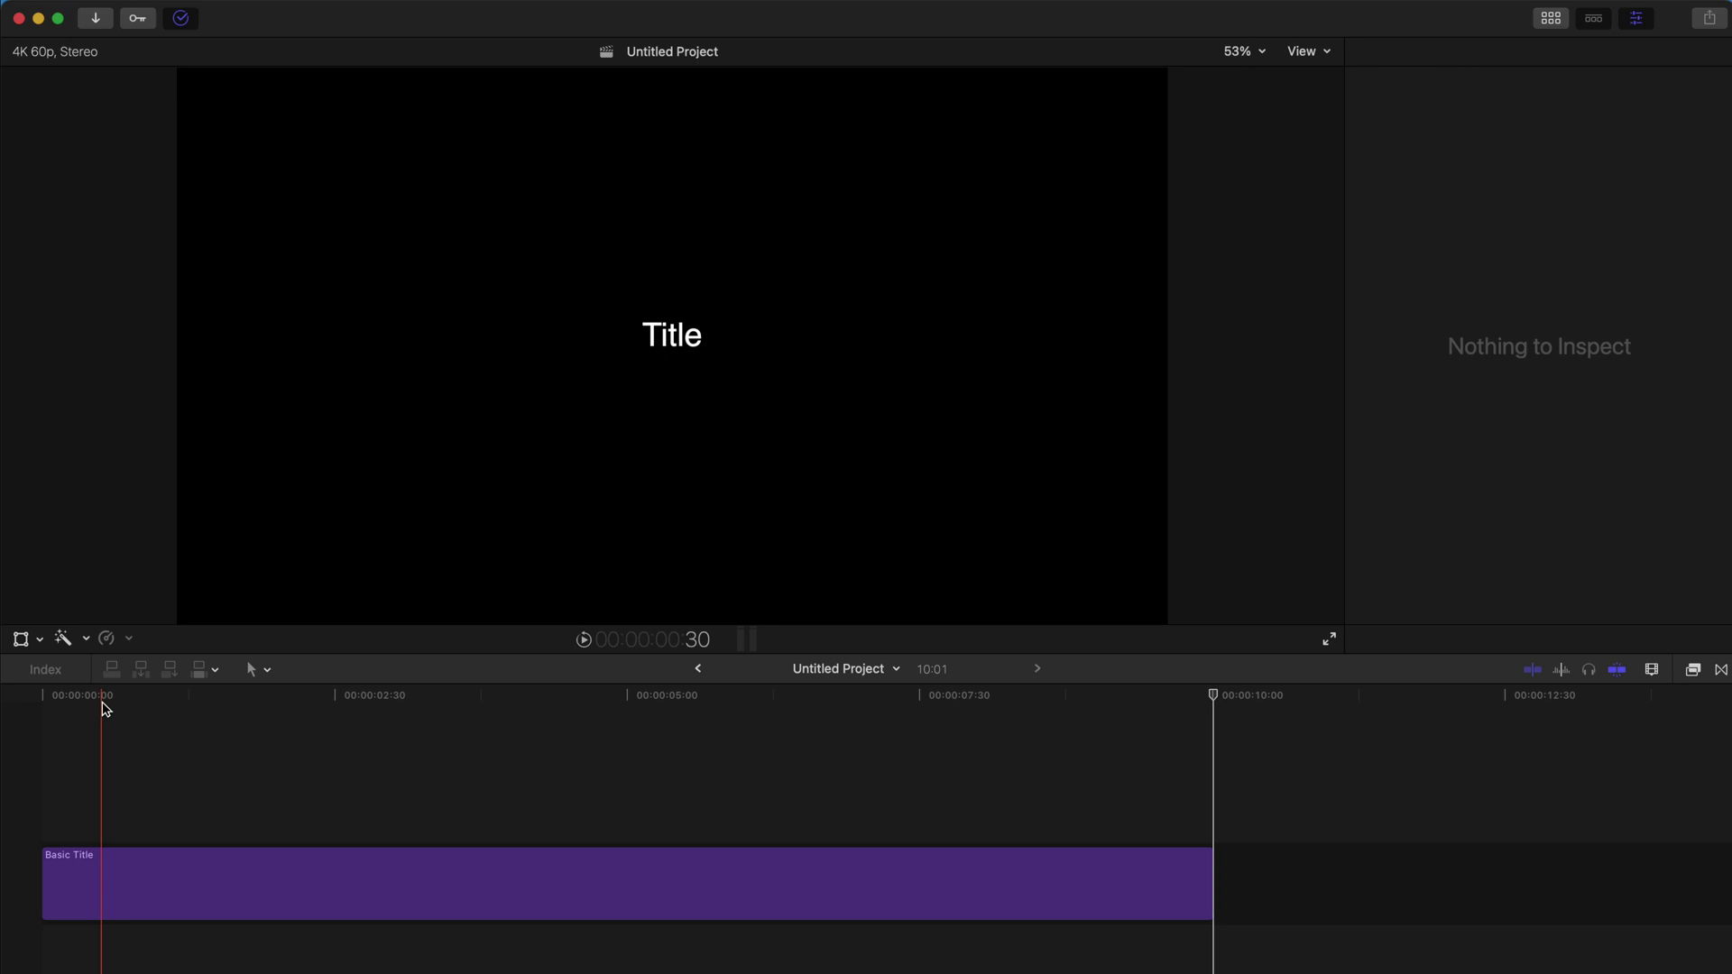
# Step: Apply the Earthquake effect to the Basic Title clip in the timeline
pyautogui.click(97, 706)
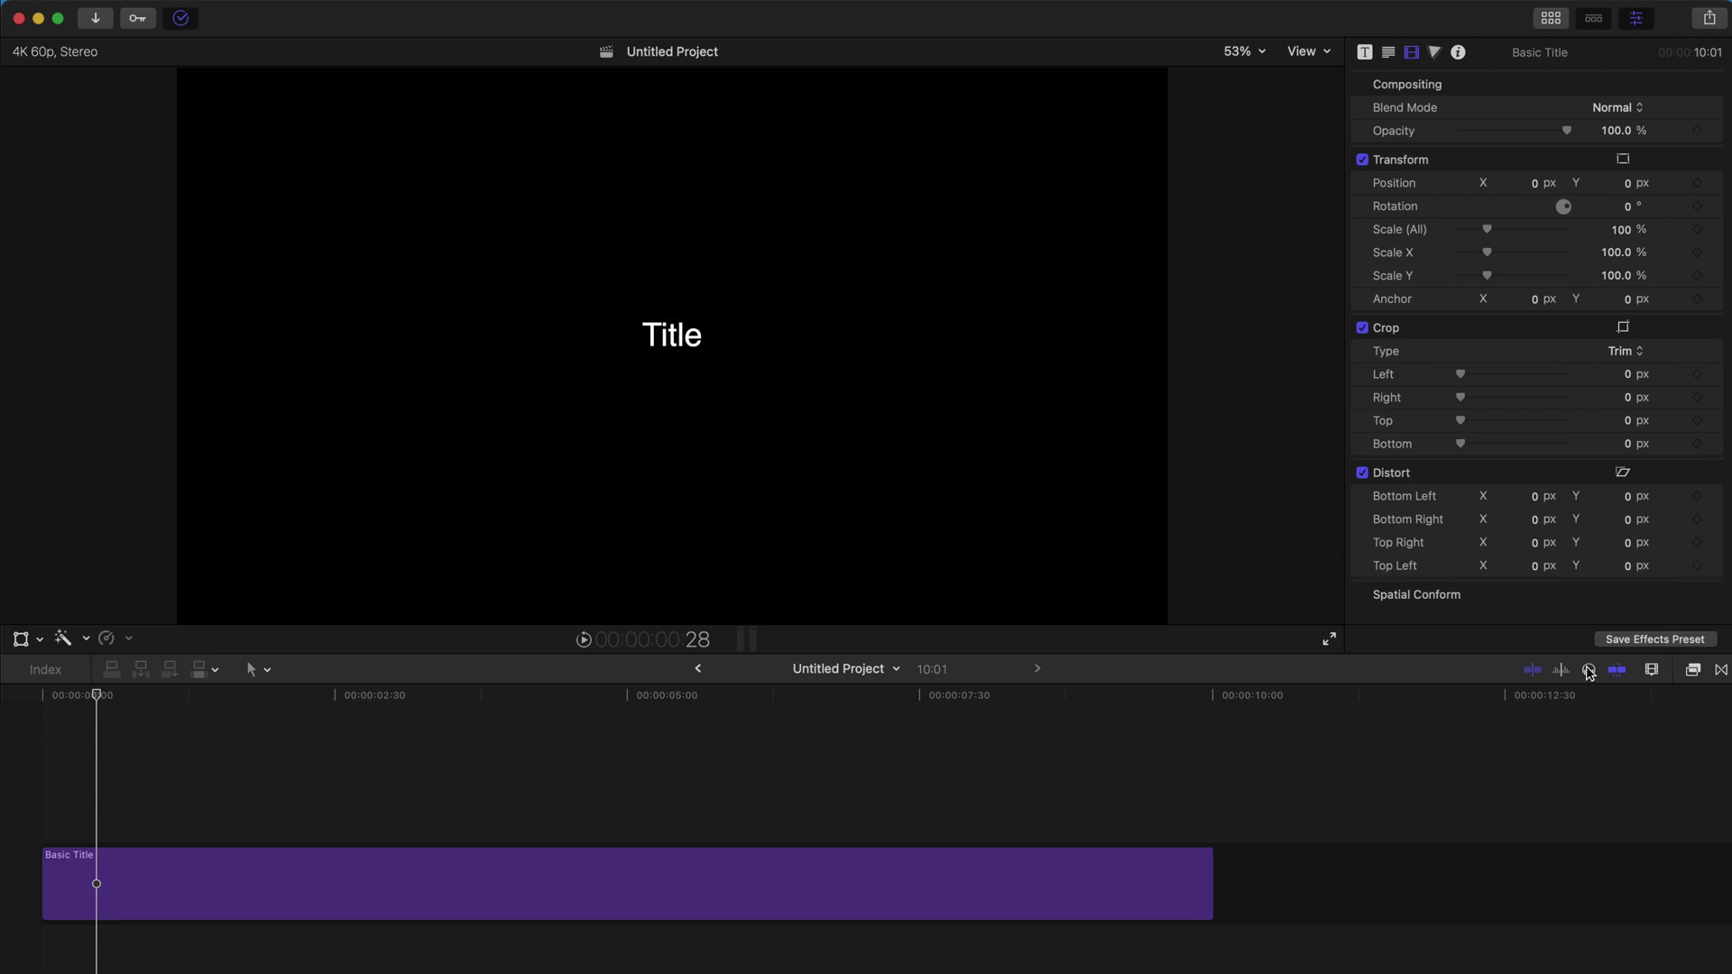
pyautogui.click(1694, 670)
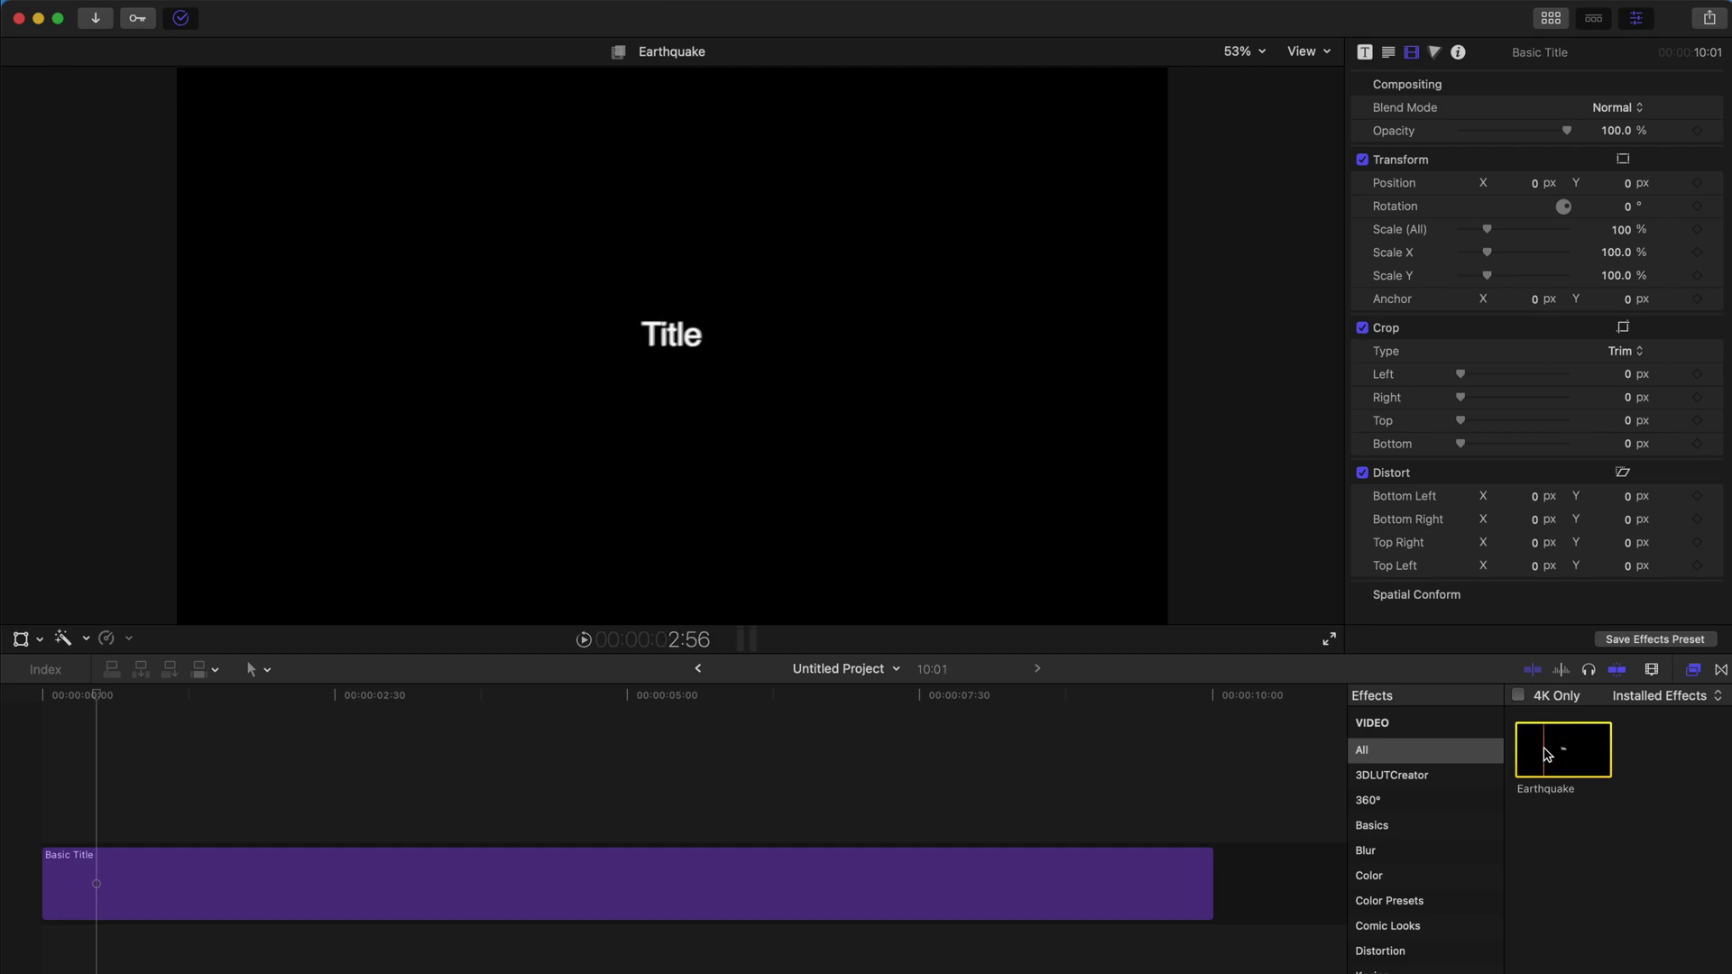
pyautogui.moveTo(1546, 751); pyautogui.dragTo(648, 882)
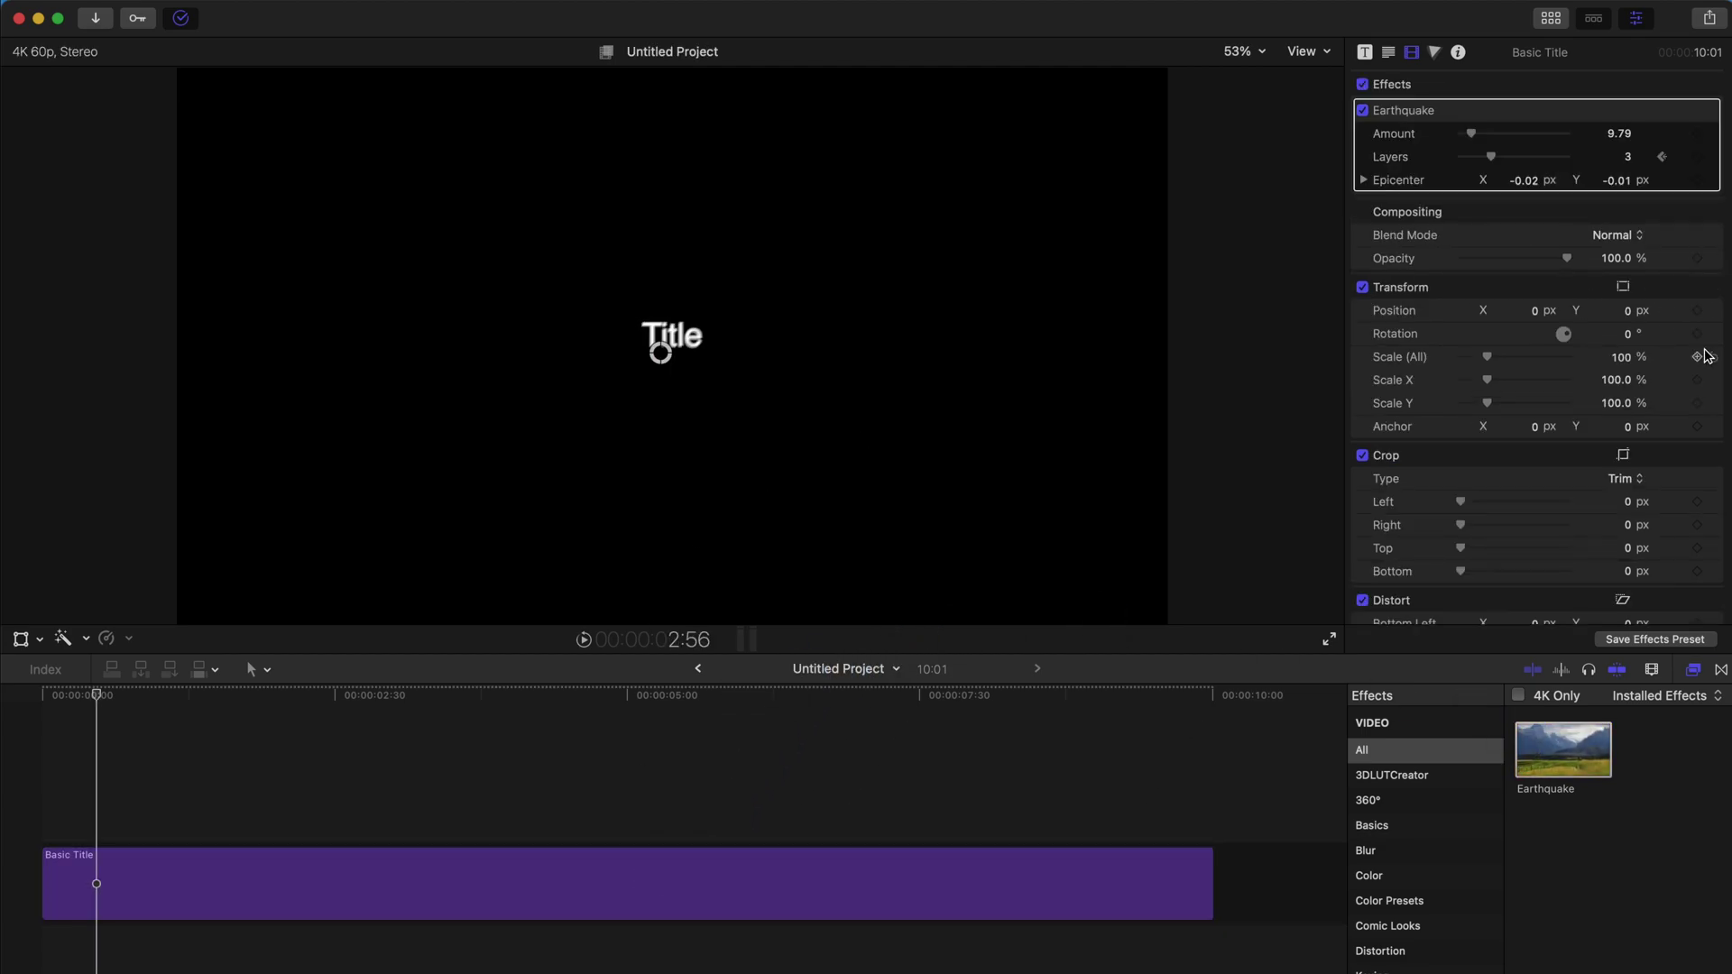
pyautogui.click(1693, 670)
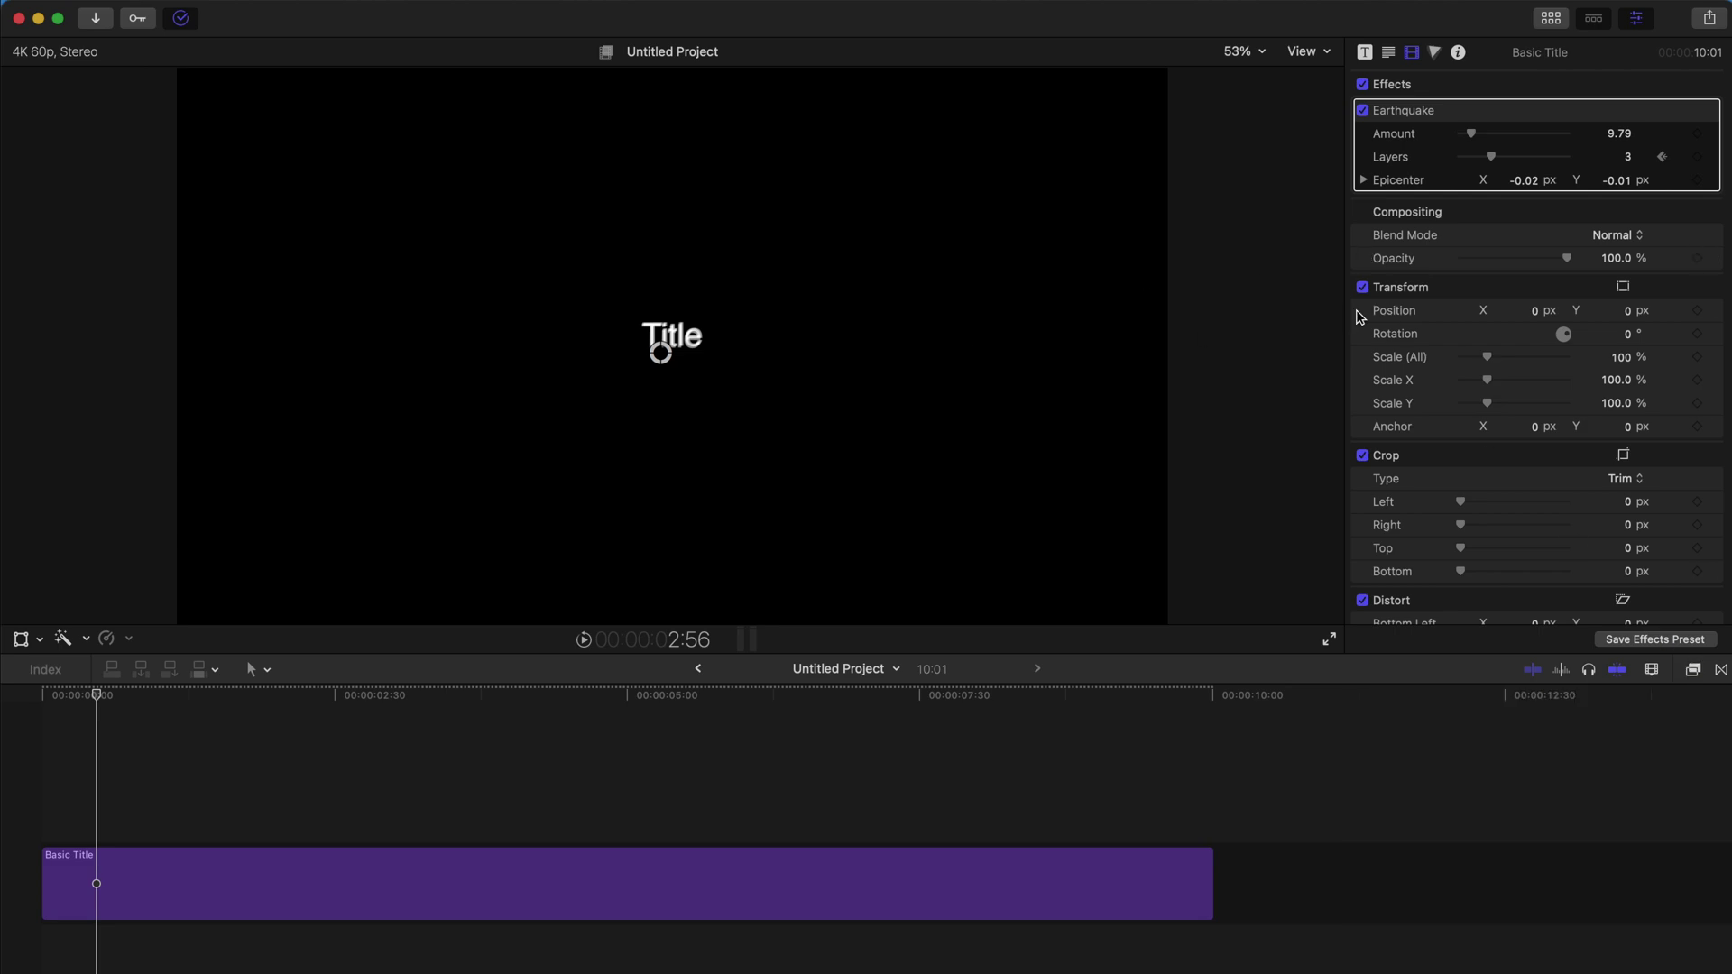
# Step: Set the Earthquake Amount to 0 and Layers to 8, with an Amount keyframe at 2:35
pyautogui.moveTo(1491, 140); pyautogui.dragTo(1299, 135)
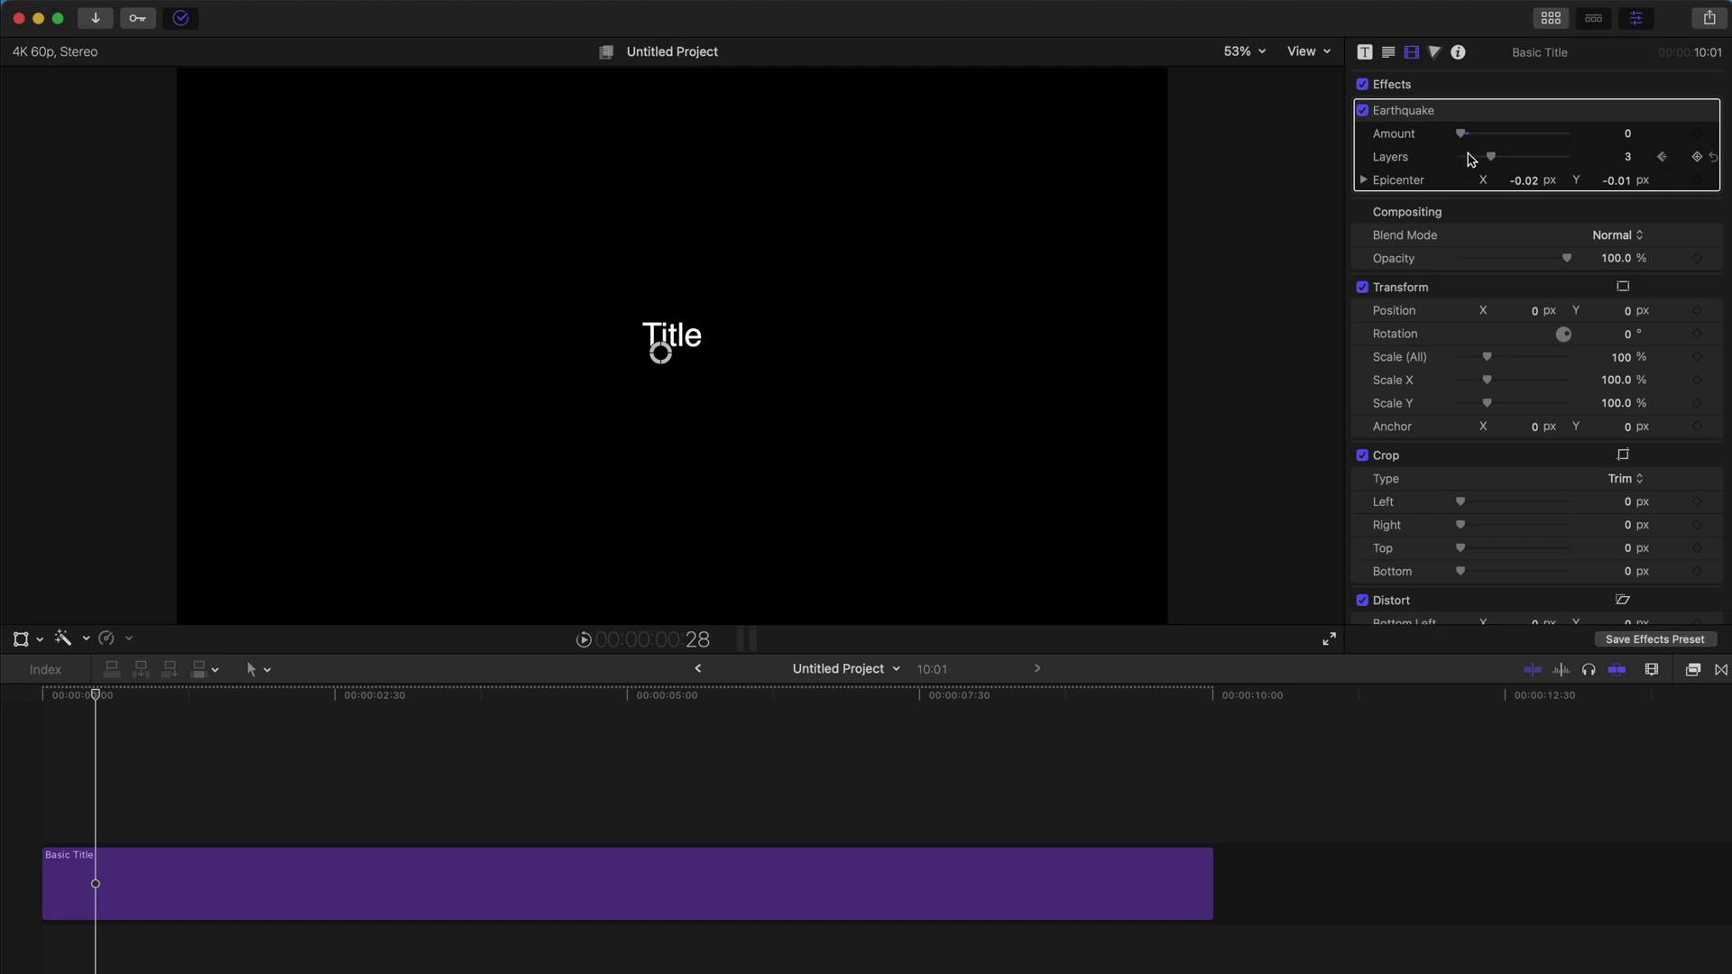
pyautogui.moveTo(1487, 159); pyautogui.dragTo(1664, 180)
pyautogui.press('space')
pyautogui.press('space')
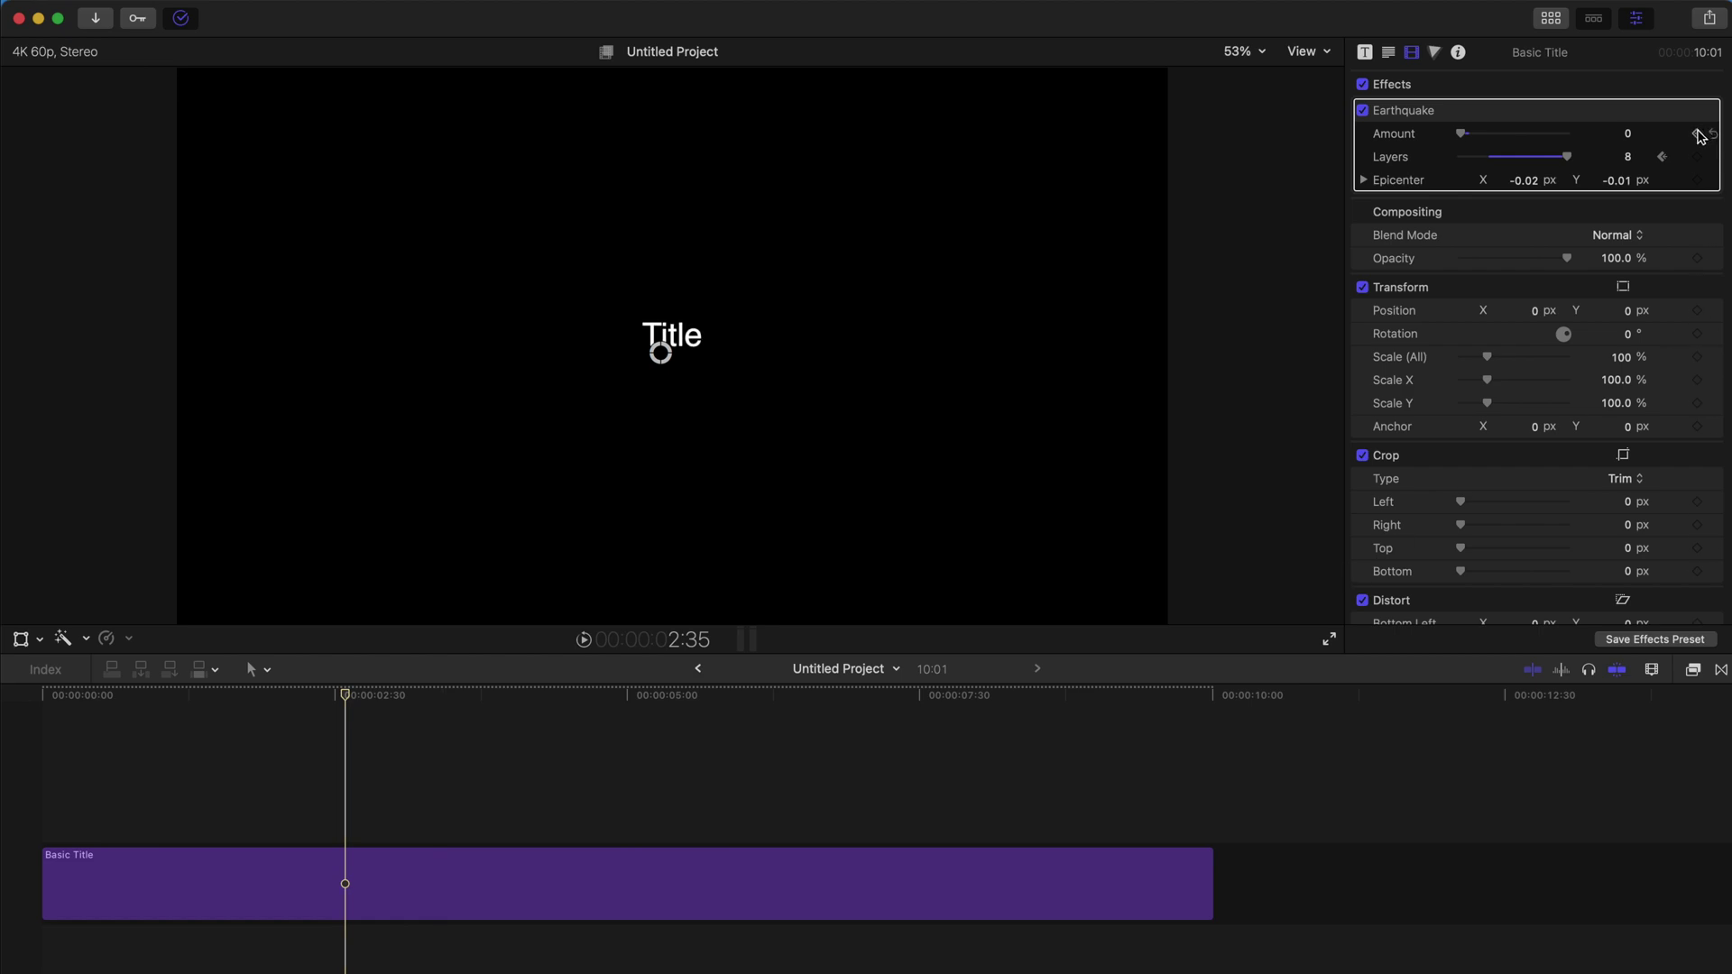
pyautogui.press('Left')
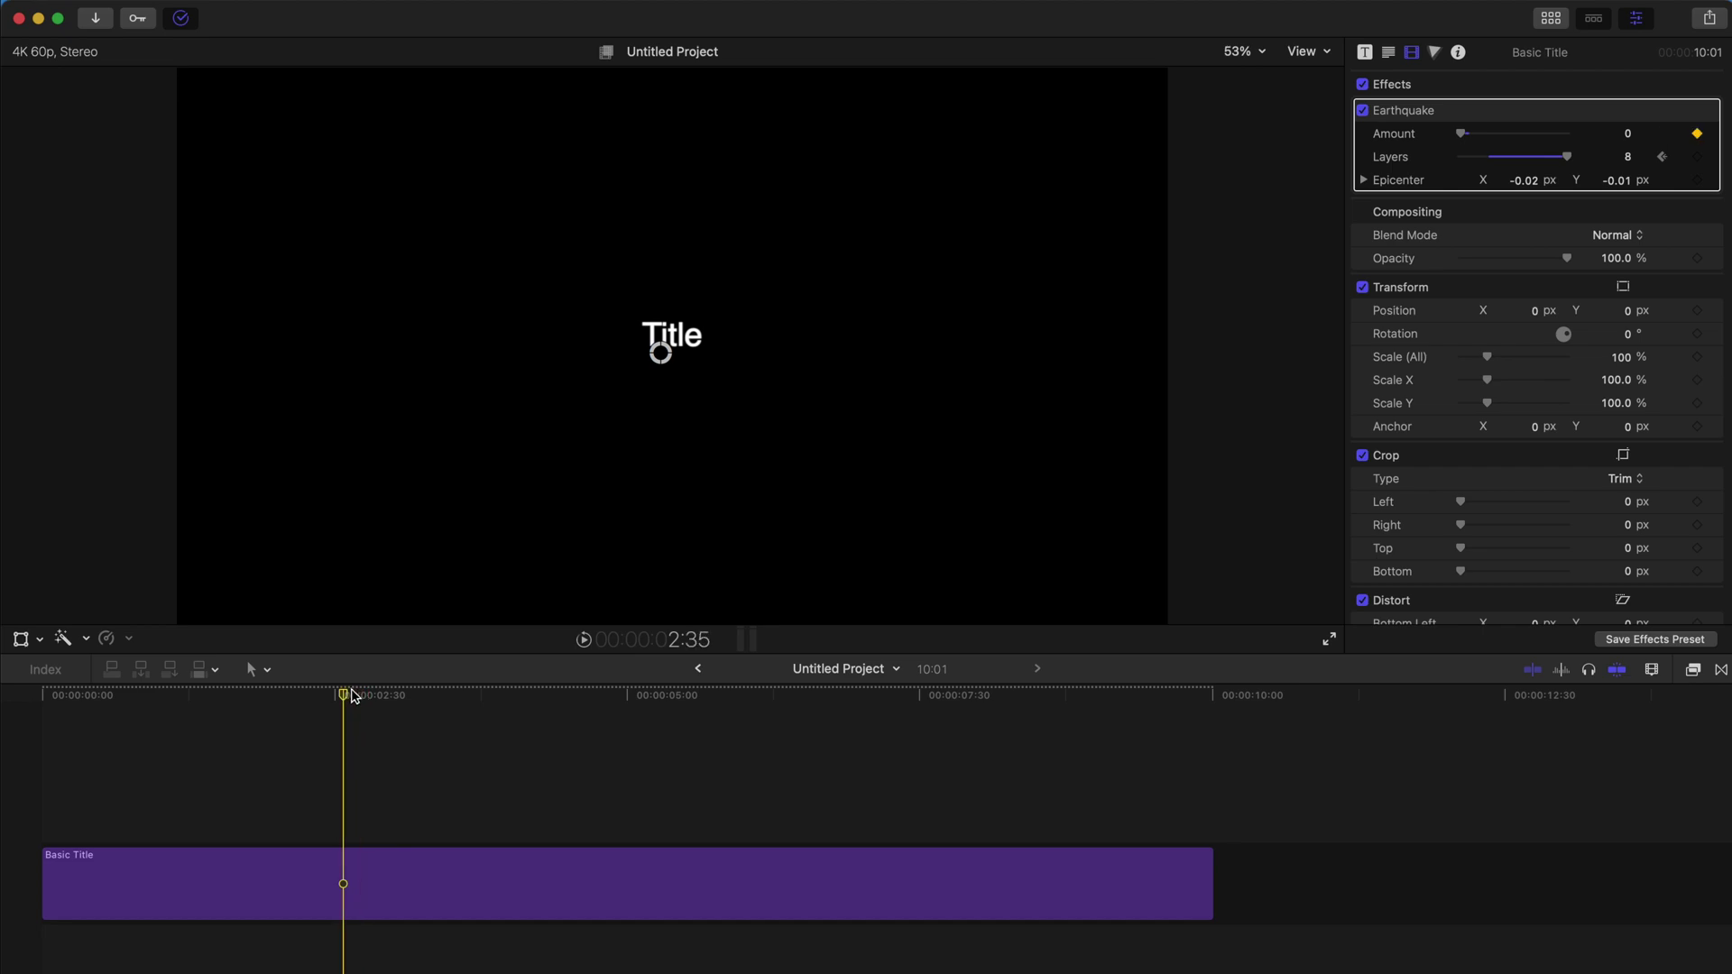
# Step: Three frames further on, at 2:38, keyframe the Earthquake Amount at 21.48
pyautogui.press('Right')
pyautogui.press('Right')
pyautogui.press('Right')
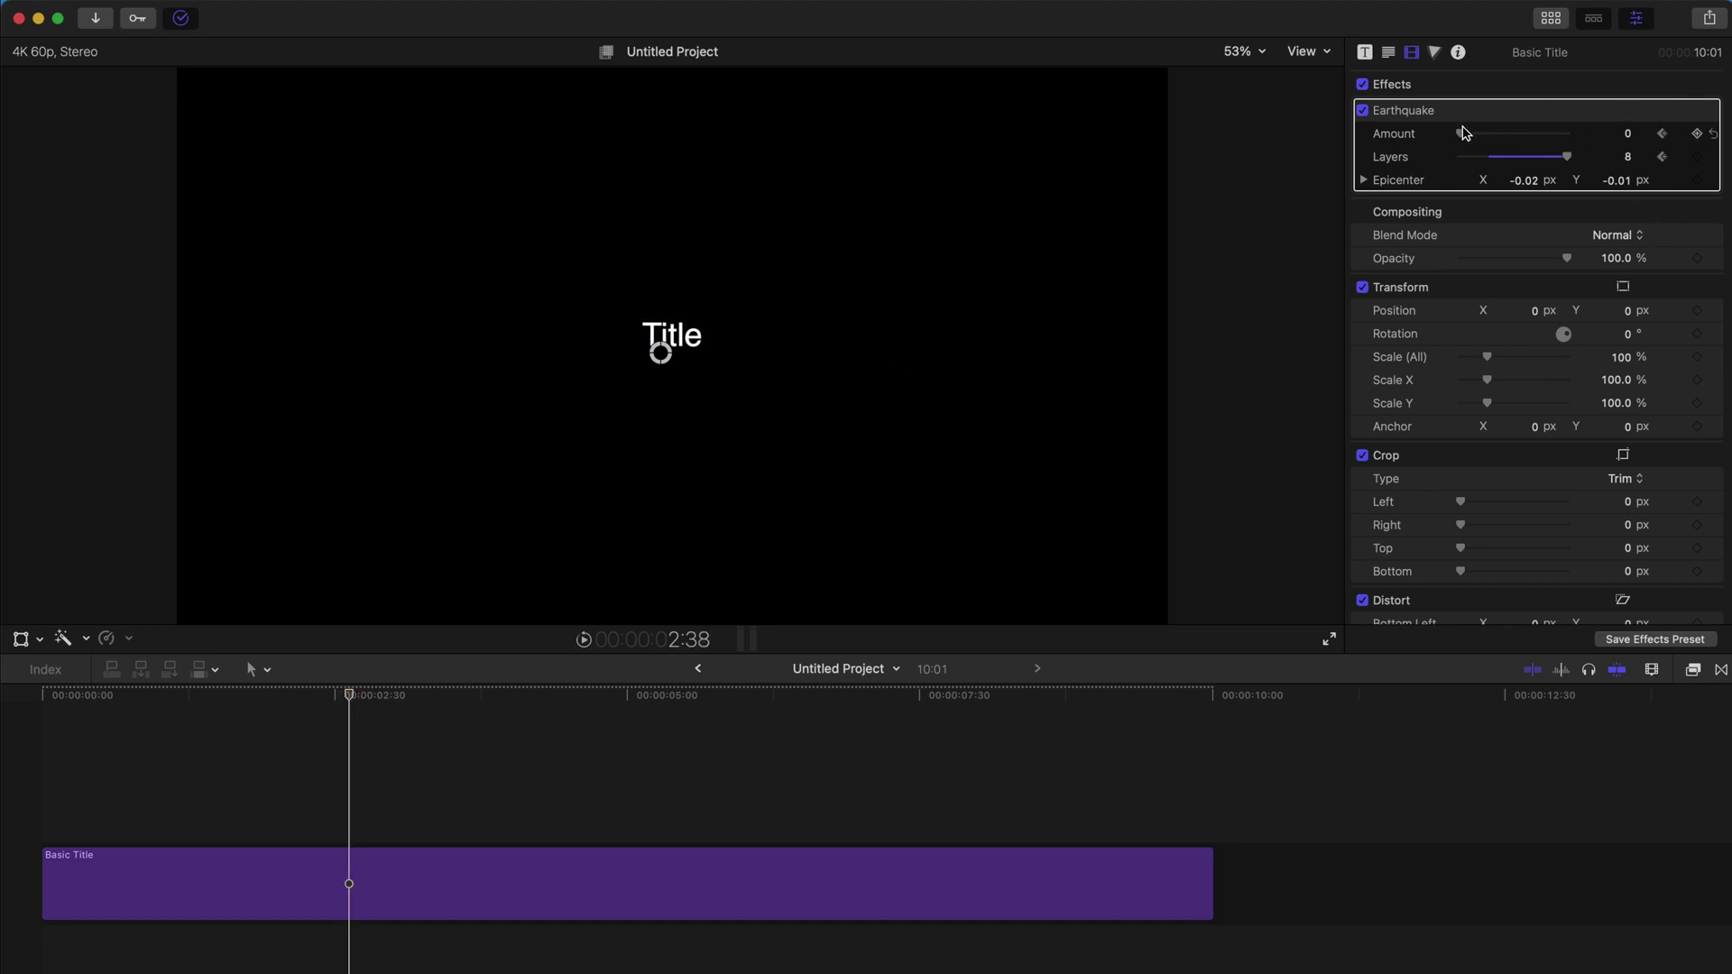
pyautogui.moveTo(1463, 133); pyautogui.dragTo(1485, 133)
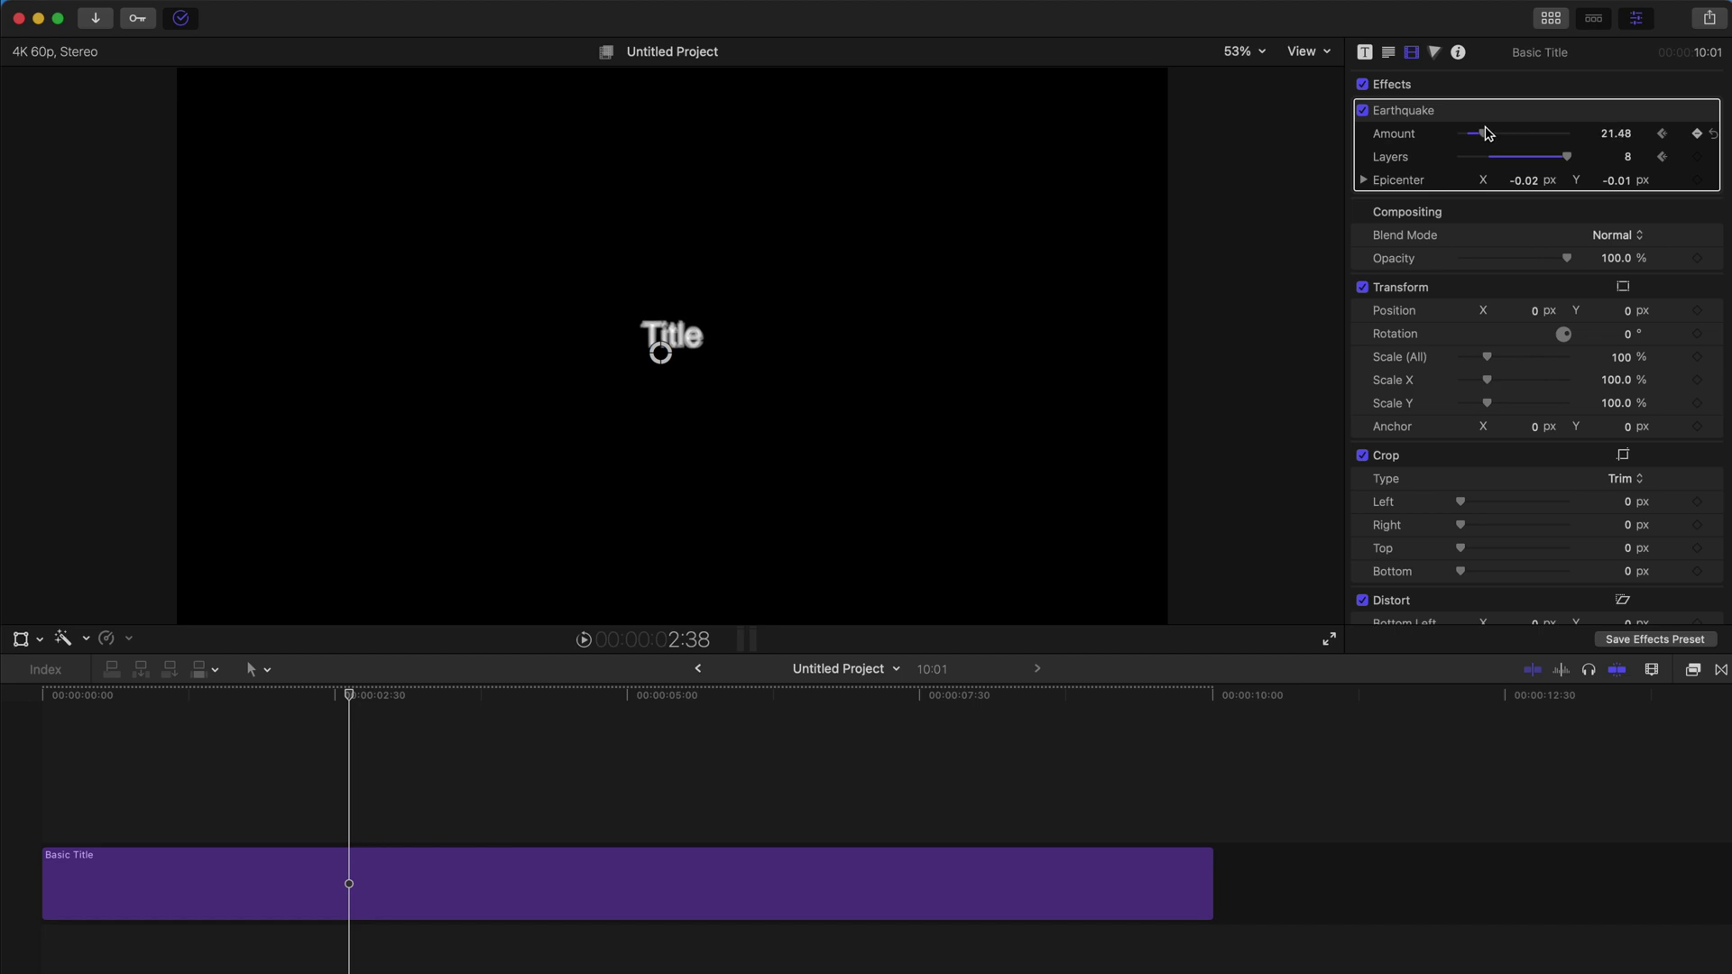
# Step: Hold the Earthquake Amount at 21.48 with a keyframe near 2:45, and return it to 0 right after
pyautogui.press('Right')
pyautogui.press('Right')
pyautogui.press('Right')
pyautogui.press('Right')
pyautogui.press('Right')
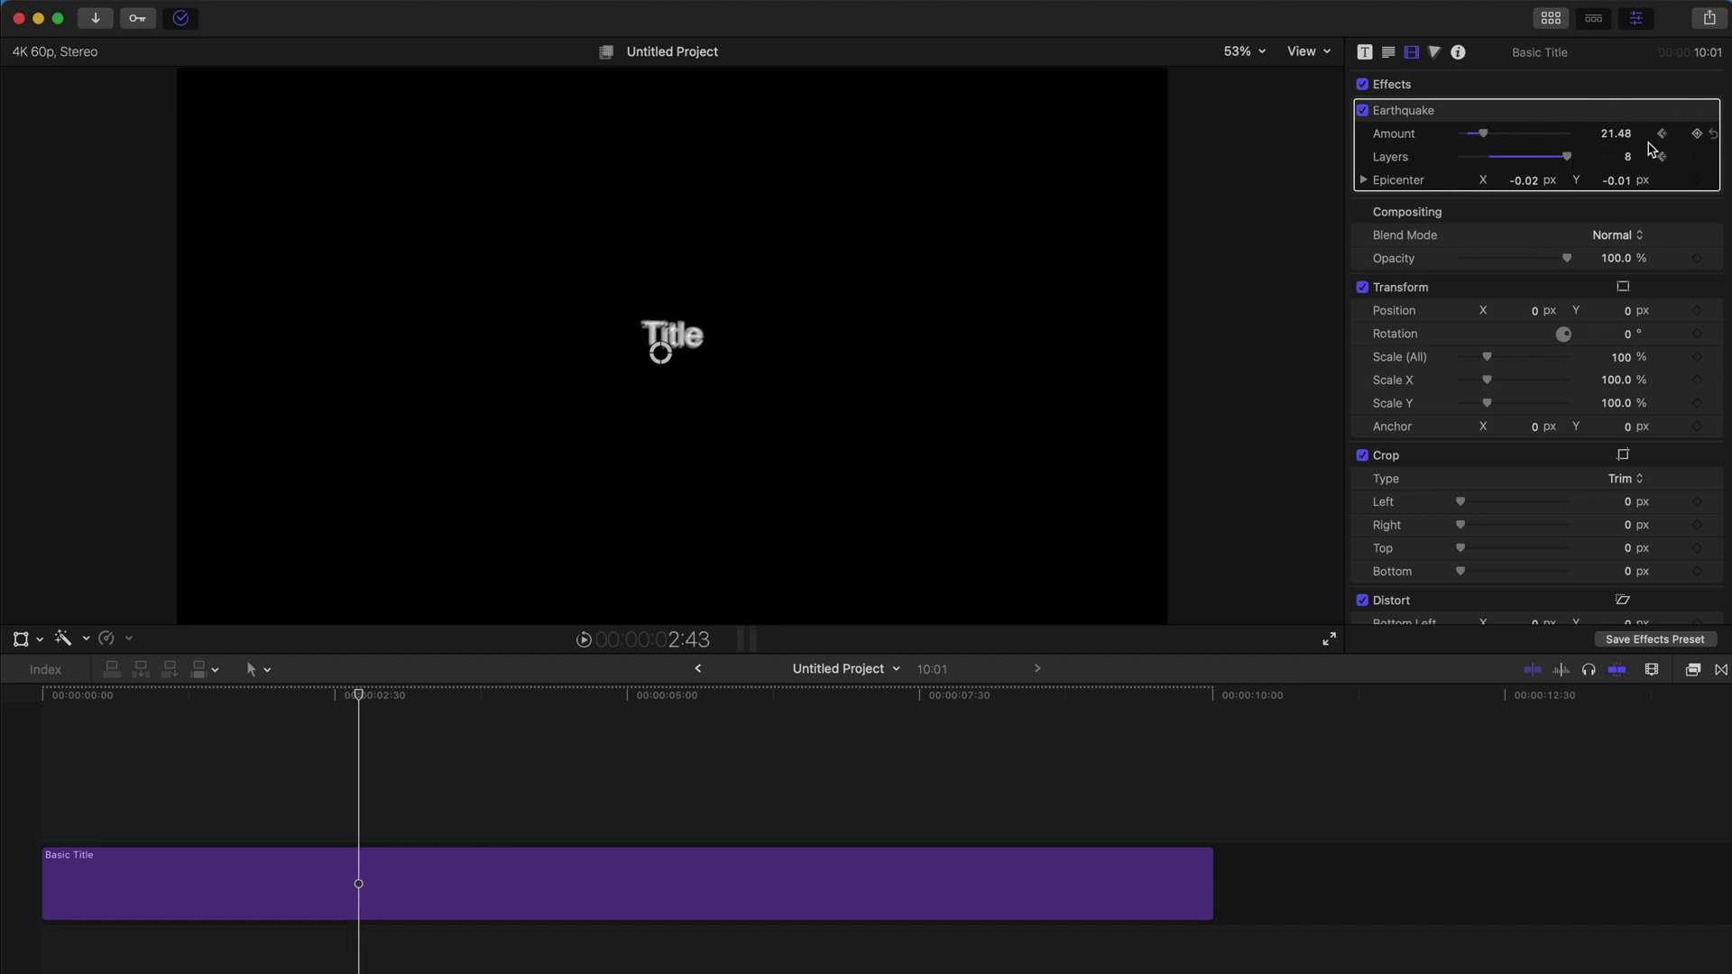
pyautogui.press('Right')
pyautogui.press('Right')
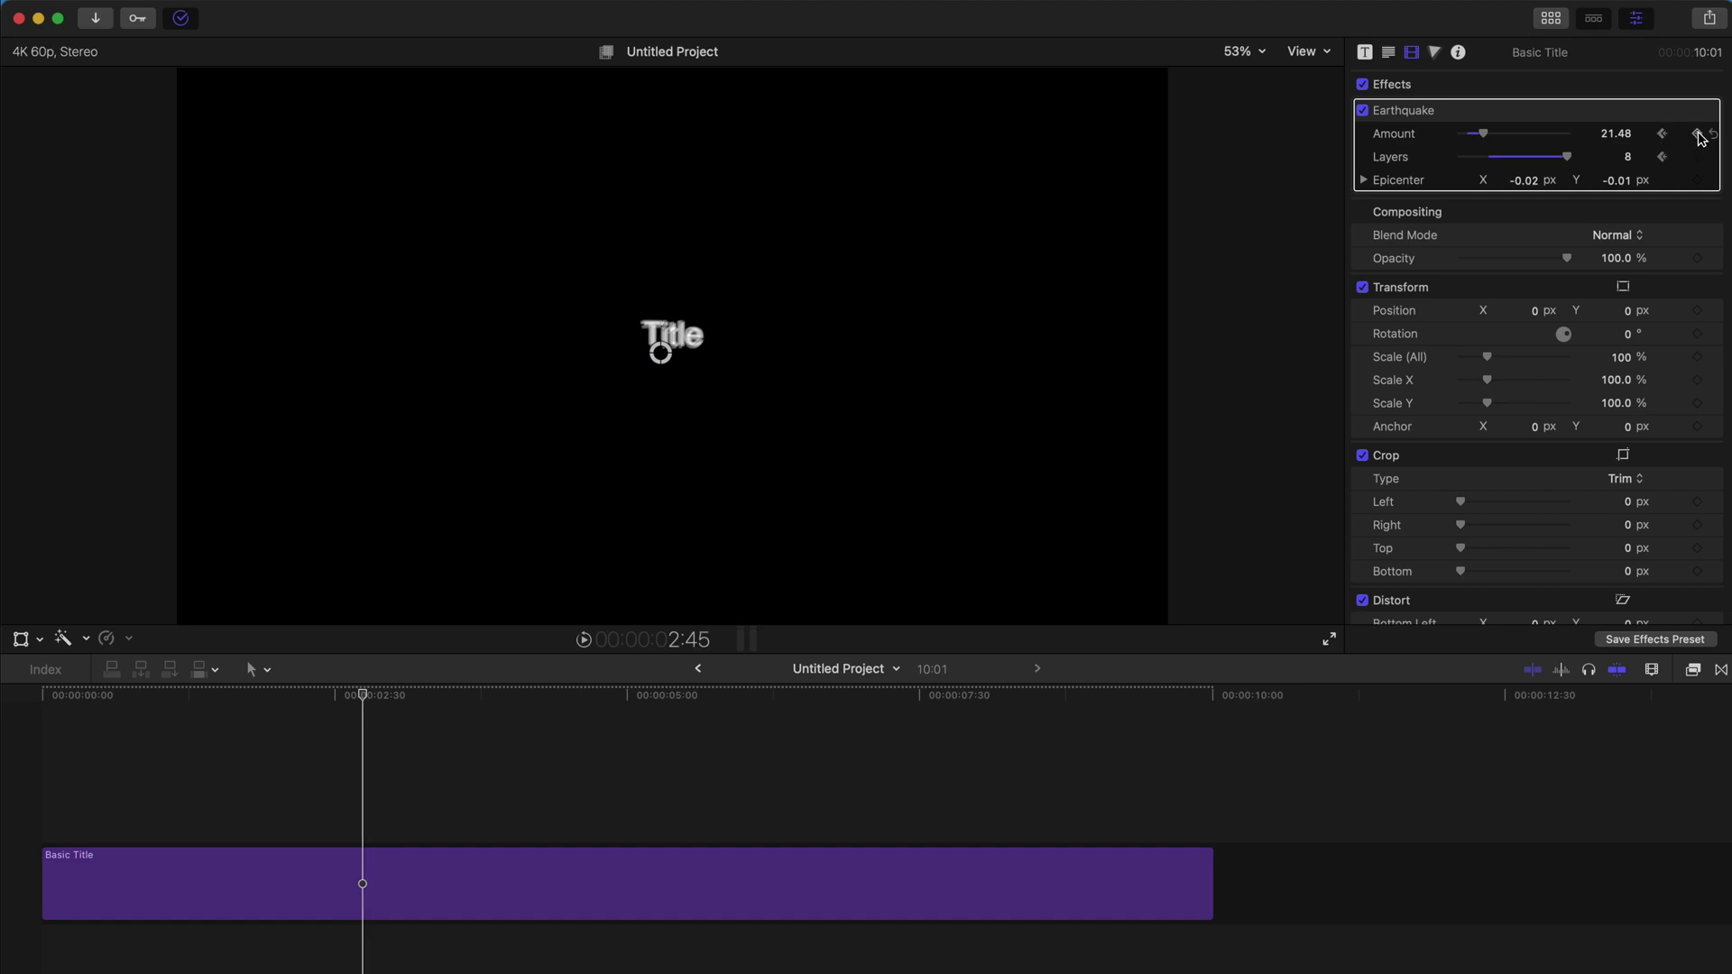
pyautogui.moveTo(1487, 132); pyautogui.dragTo(1457, 133)
# Step: Play the project from the start to check the short shake on the title
pyautogui.click(32, 702)
pyautogui.press('space')
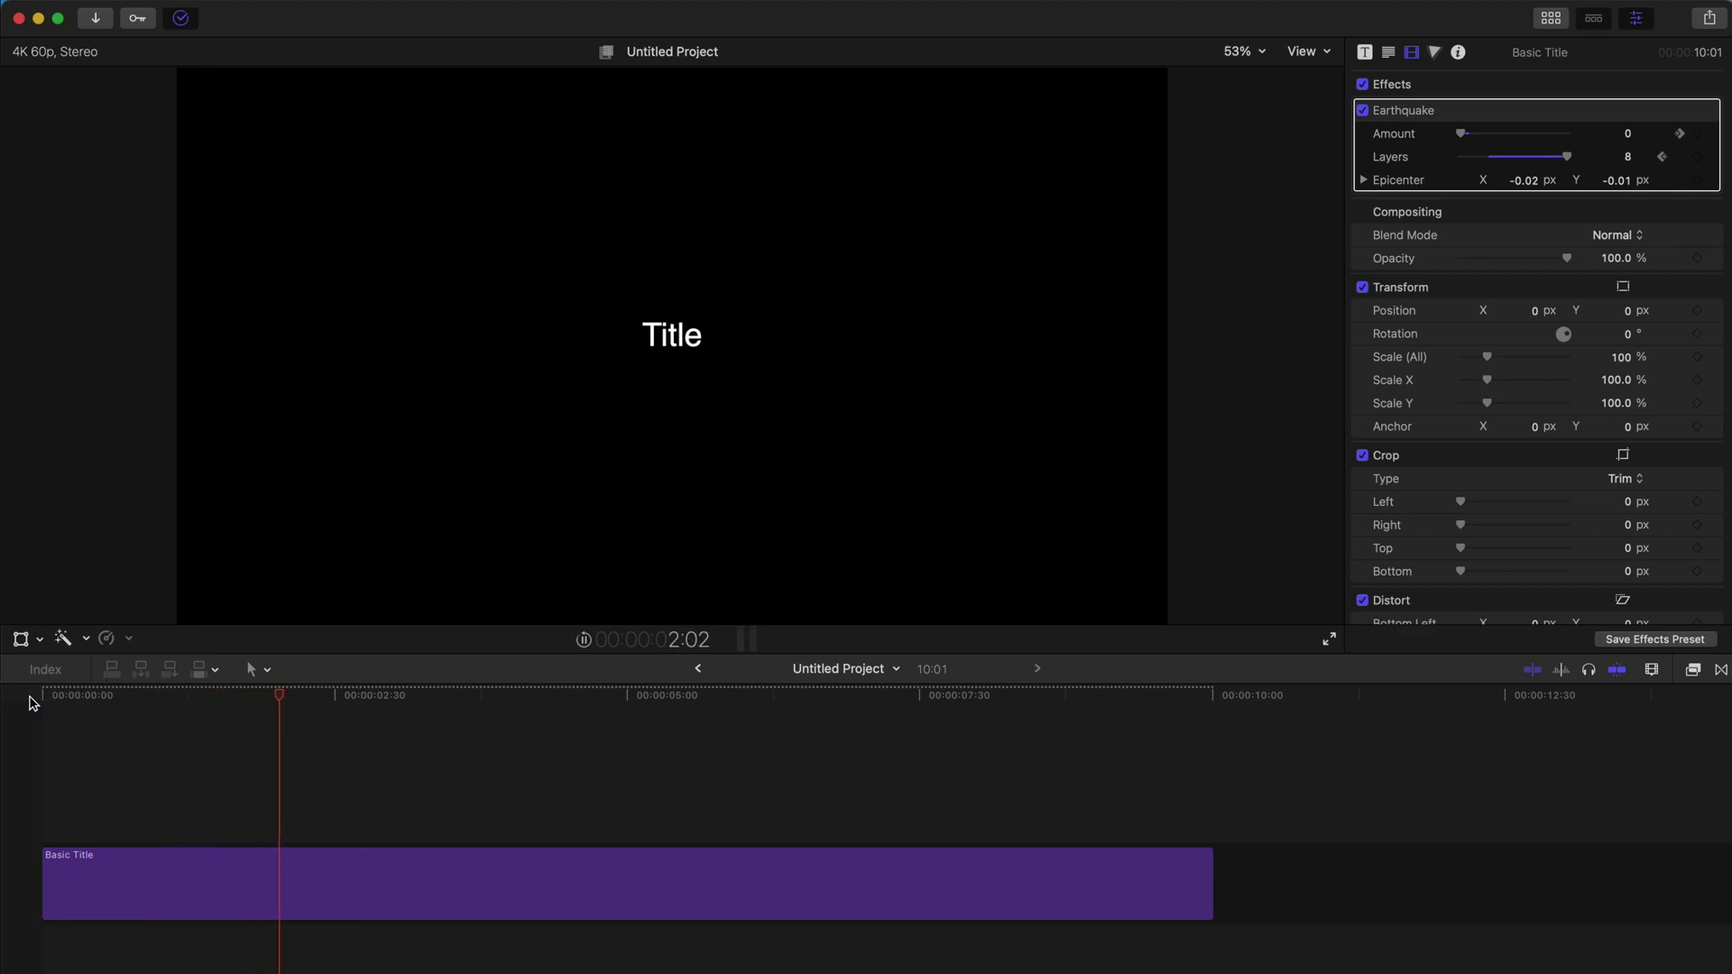
pyautogui.press('space')
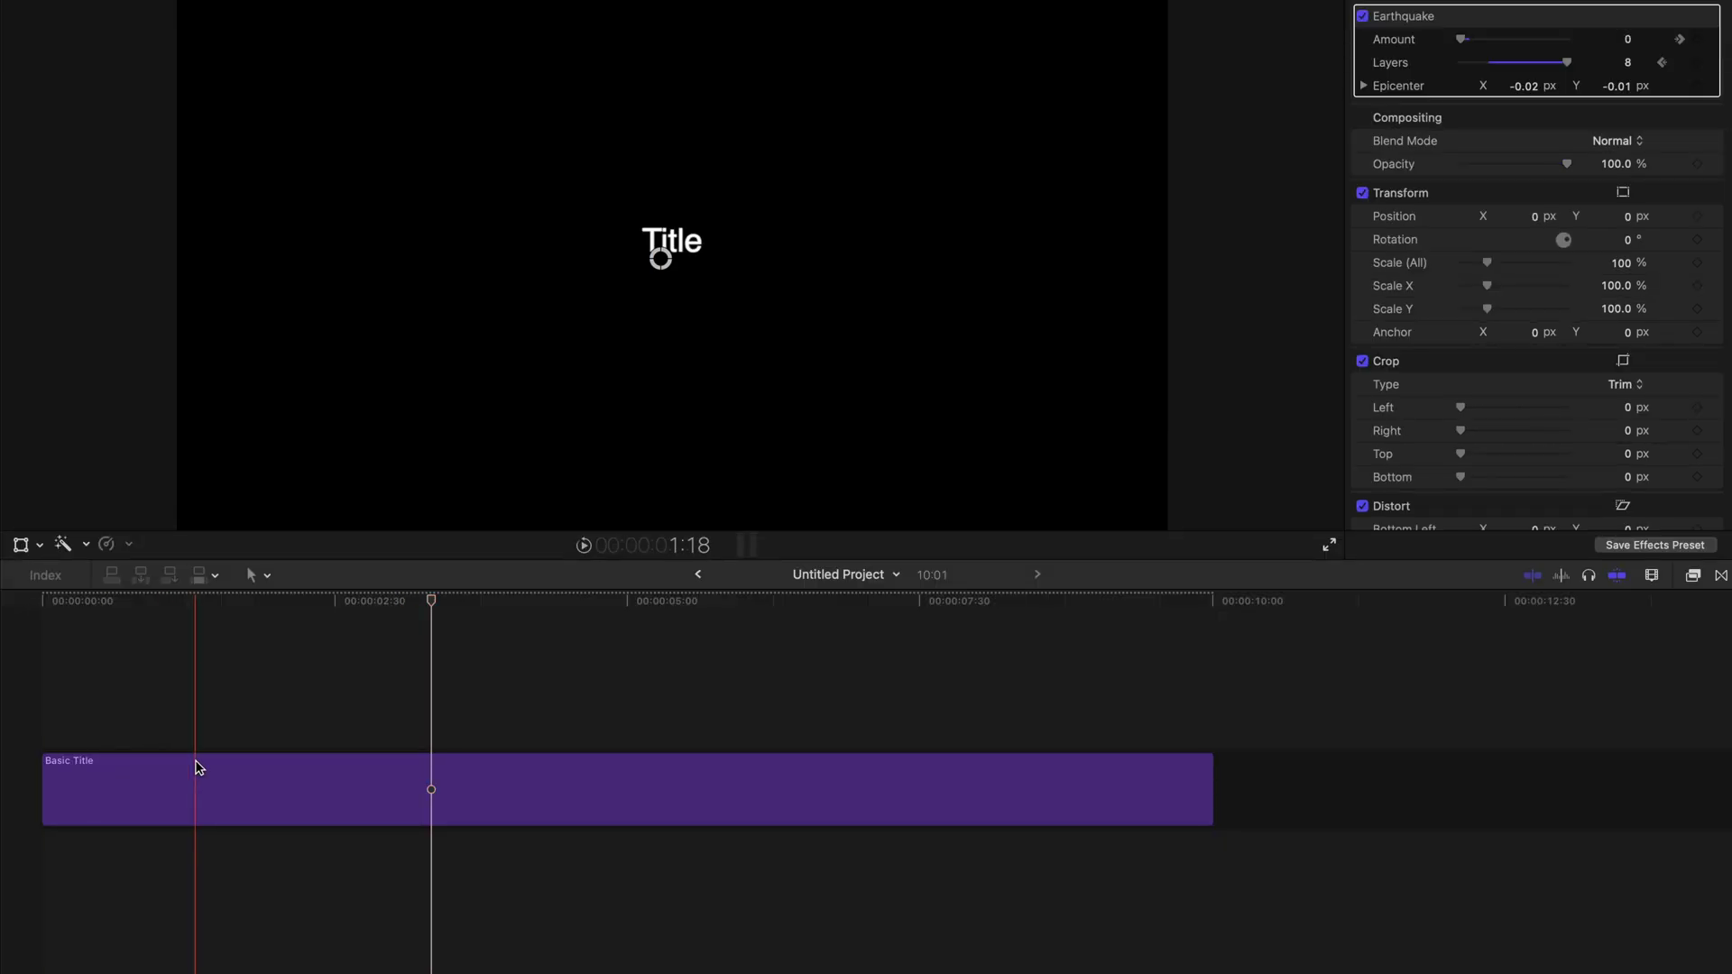
# Step: Show the title clip's video animation and move the last two Earthquake Amount keyframes to about 3:40 to lengthen the shake
pyautogui.rightClick(287, 812)
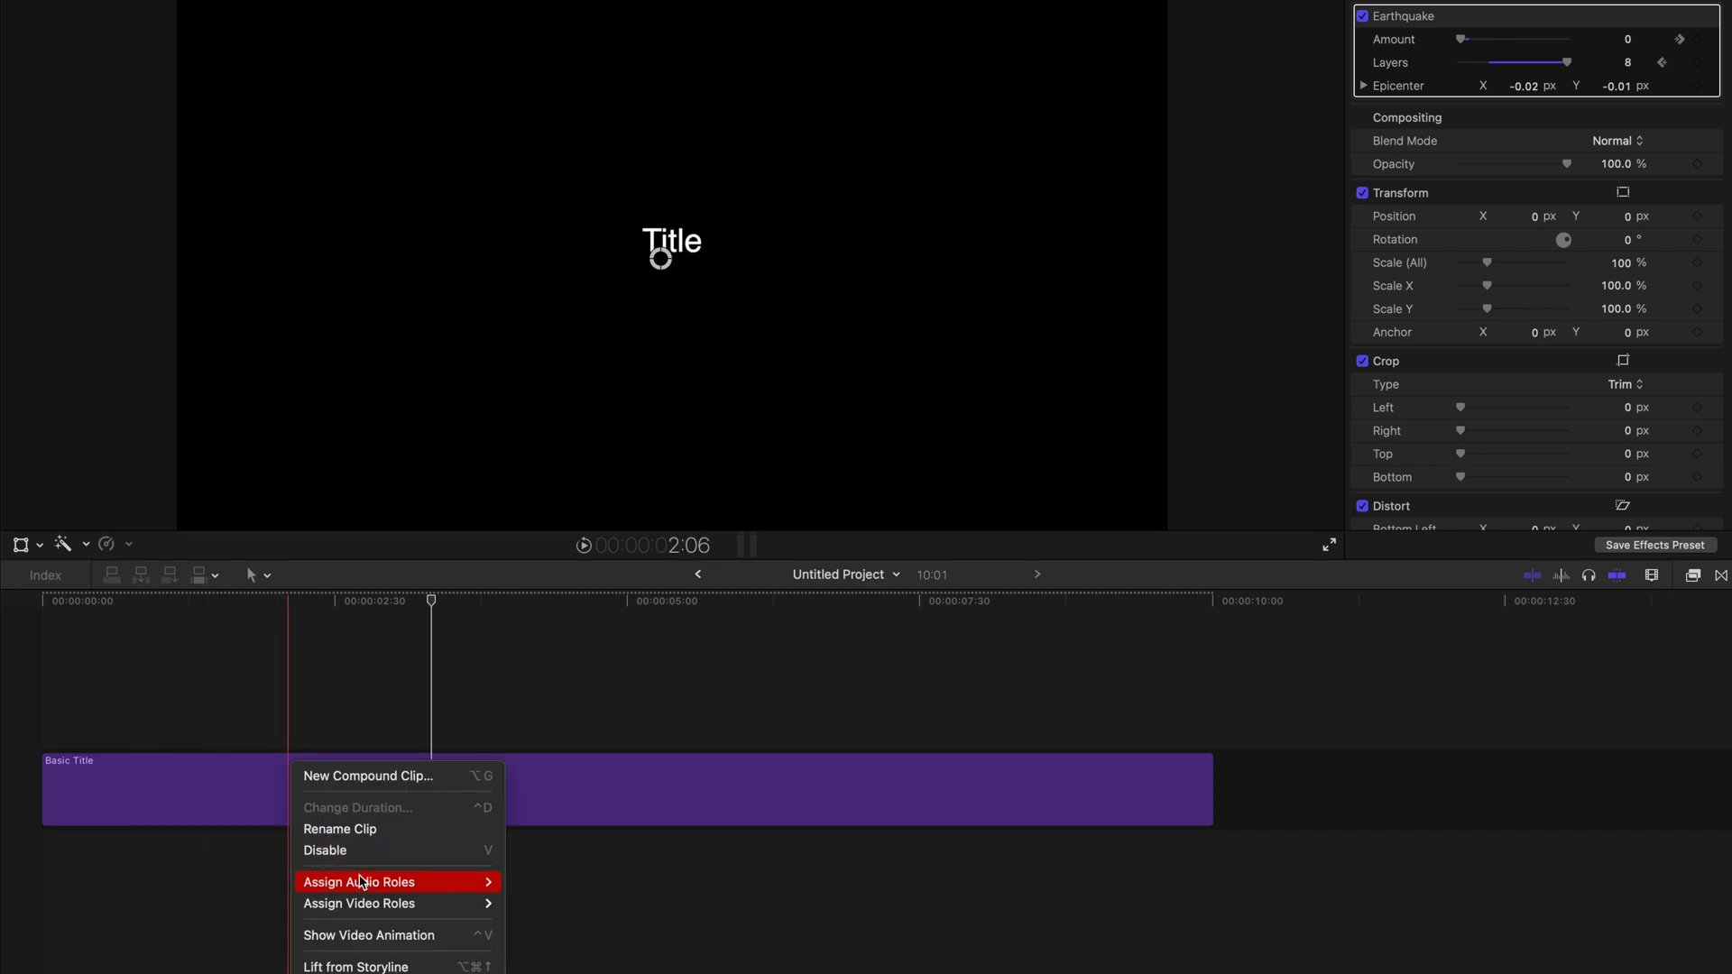
pyautogui.click(374, 934)
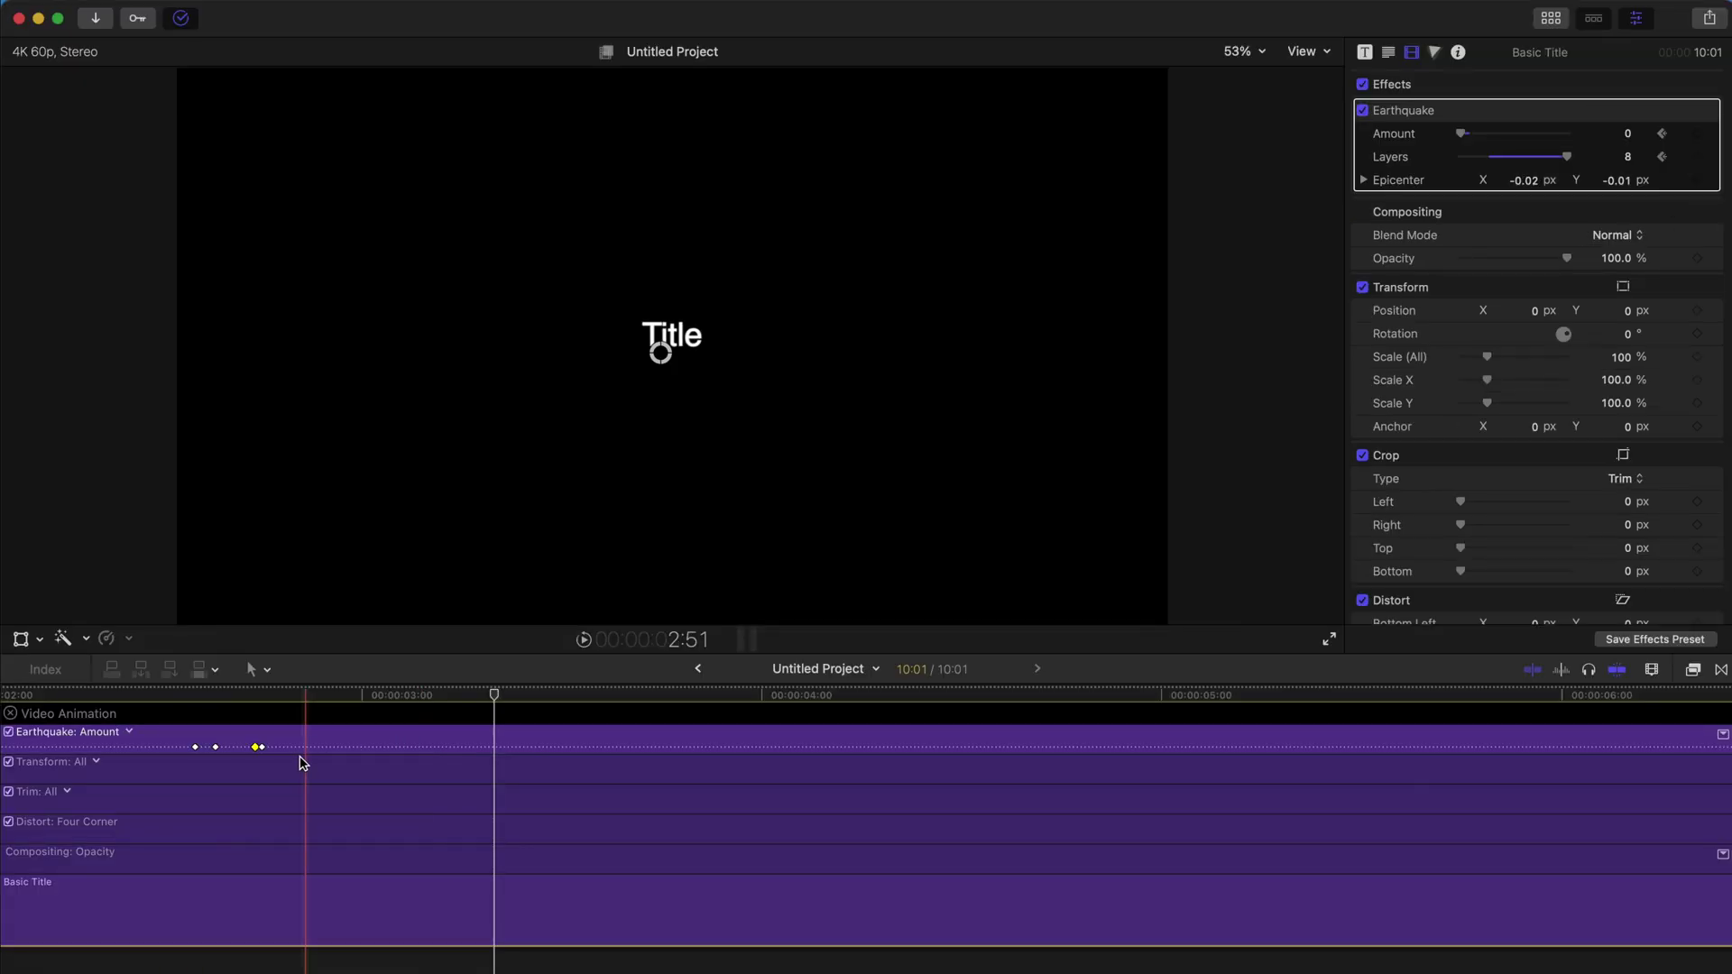
pyautogui.moveTo(262, 747); pyautogui.dragTo(642, 747)
pyautogui.moveTo(266, 742); pyautogui.dragTo(630, 769)
# Step: Play back the timeline through the keyframes to check the lengthened shake
pyautogui.press('super+minus')
pyautogui.press('super+minus')
pyautogui.click(443, 699)
pyautogui.press('space')
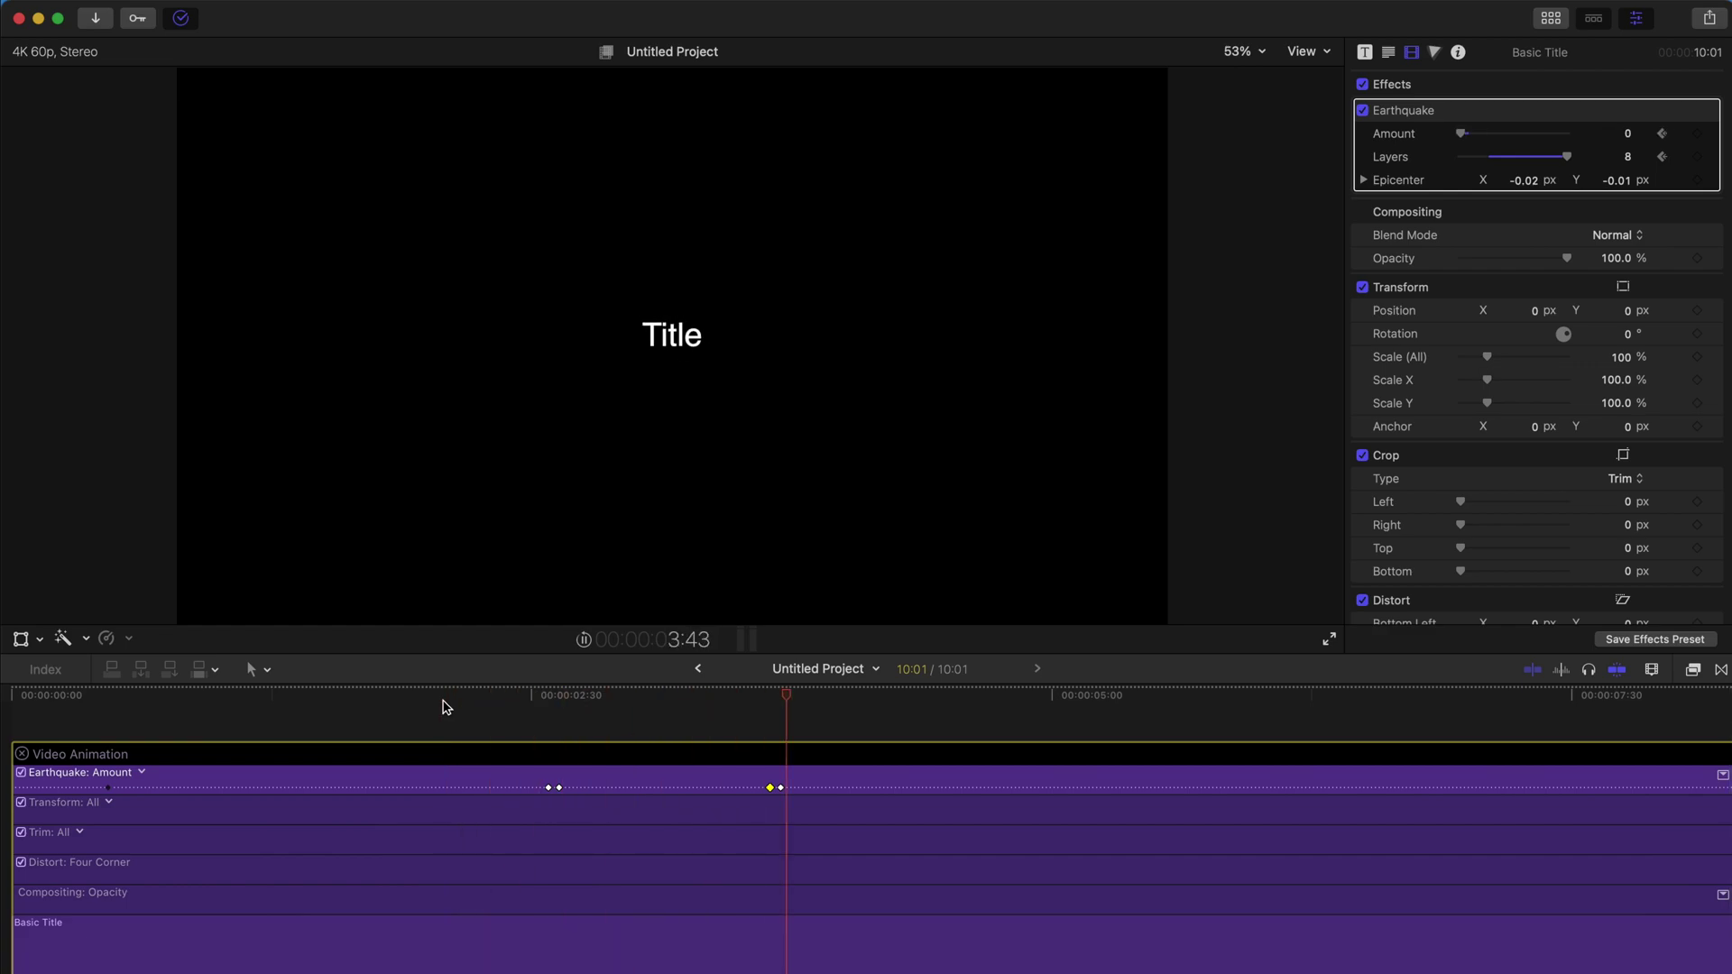
pyautogui.press('space')
# Step: At 2:46, enlarge the title text to size 217 with 42.07 % tracking, and recentre it at about X 4, Y -76 px
pyautogui.click(586, 695)
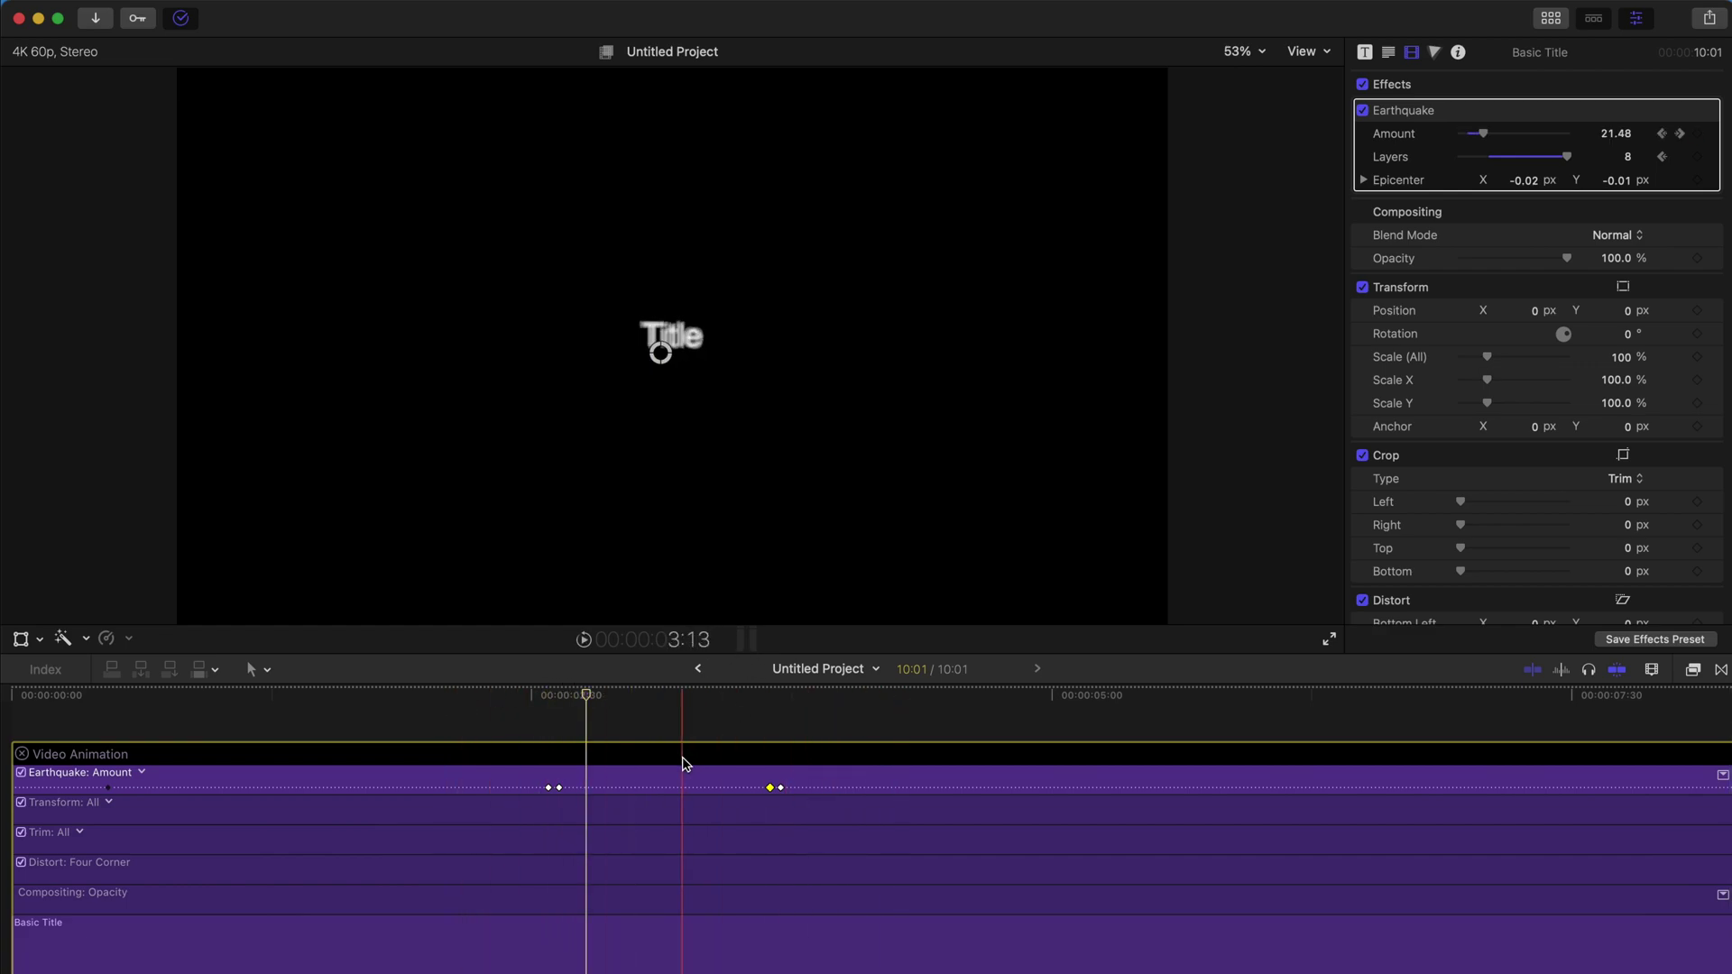
pyautogui.click(1365, 52)
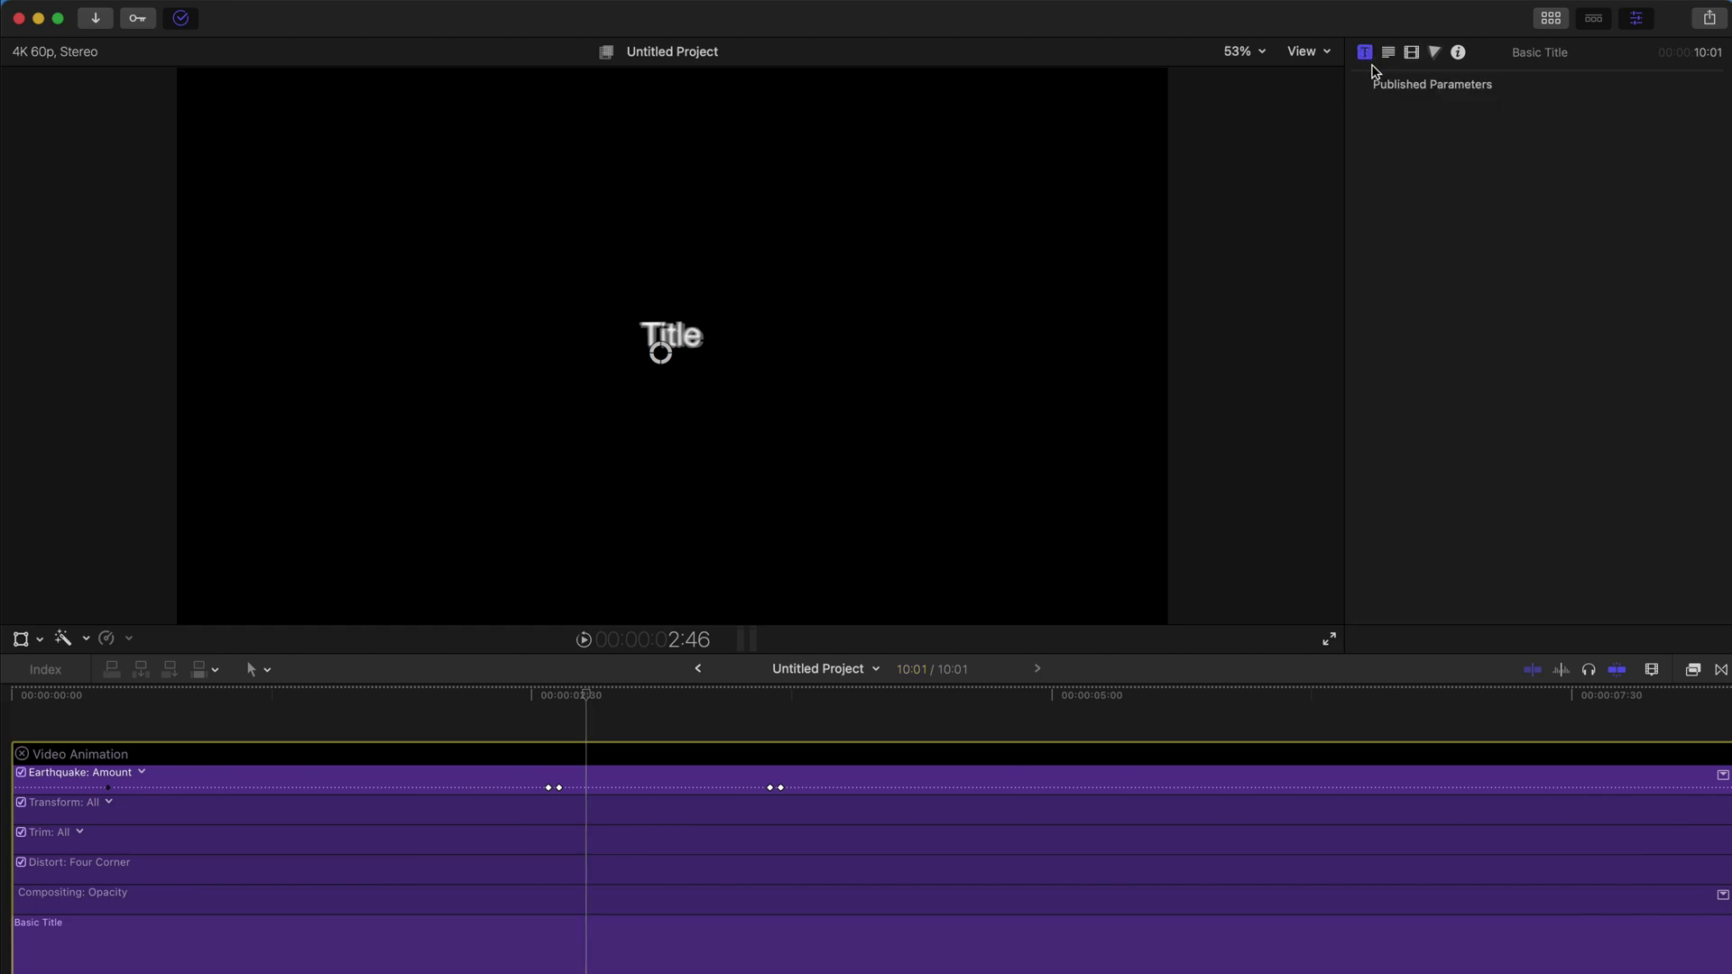
pyautogui.click(1390, 53)
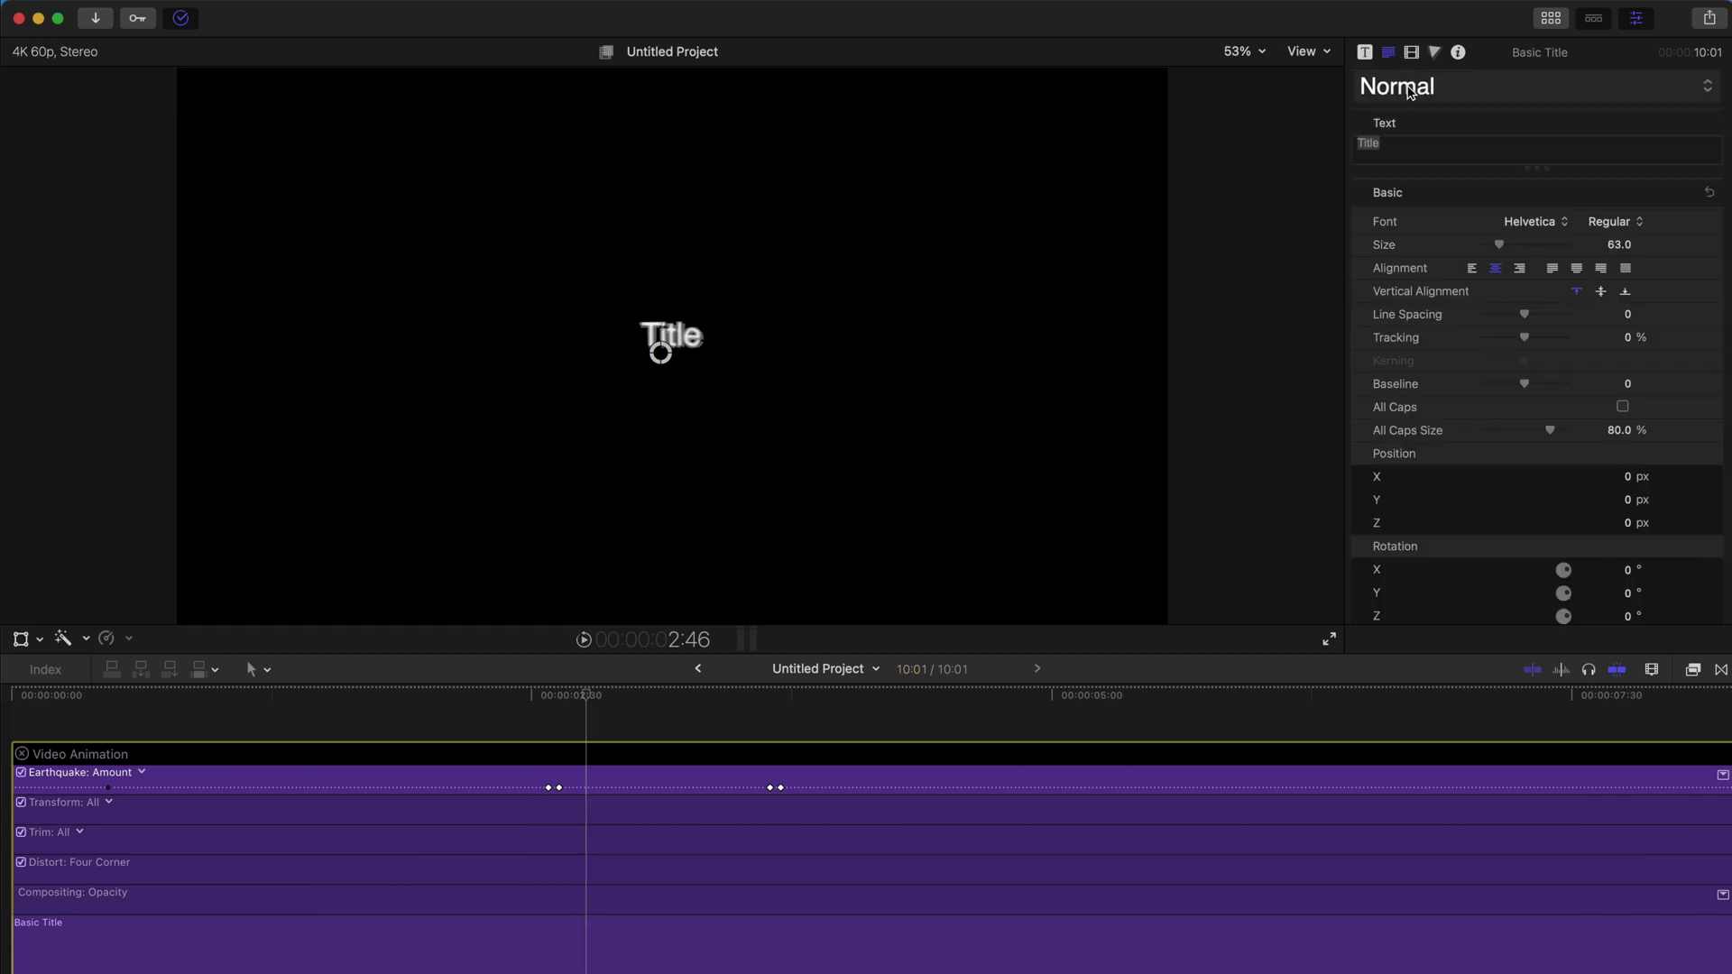
pyautogui.moveTo(1525, 341); pyautogui.dragTo(1548, 343)
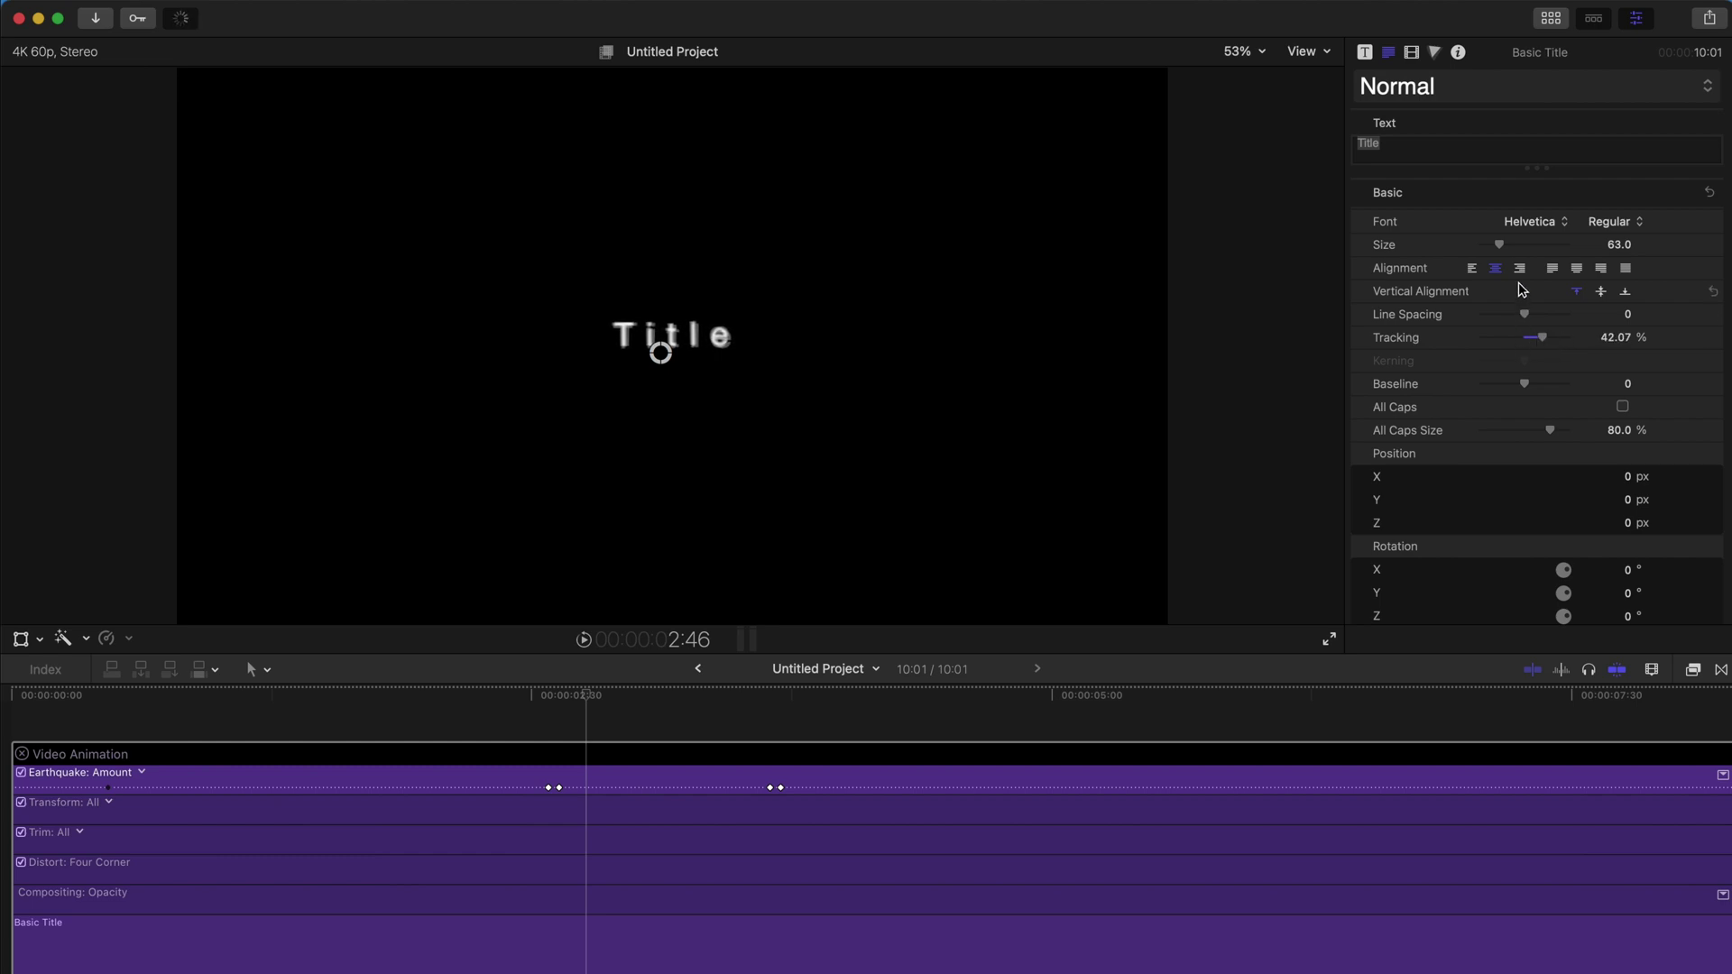
pyautogui.moveTo(1504, 251); pyautogui.dragTo(1544, 251)
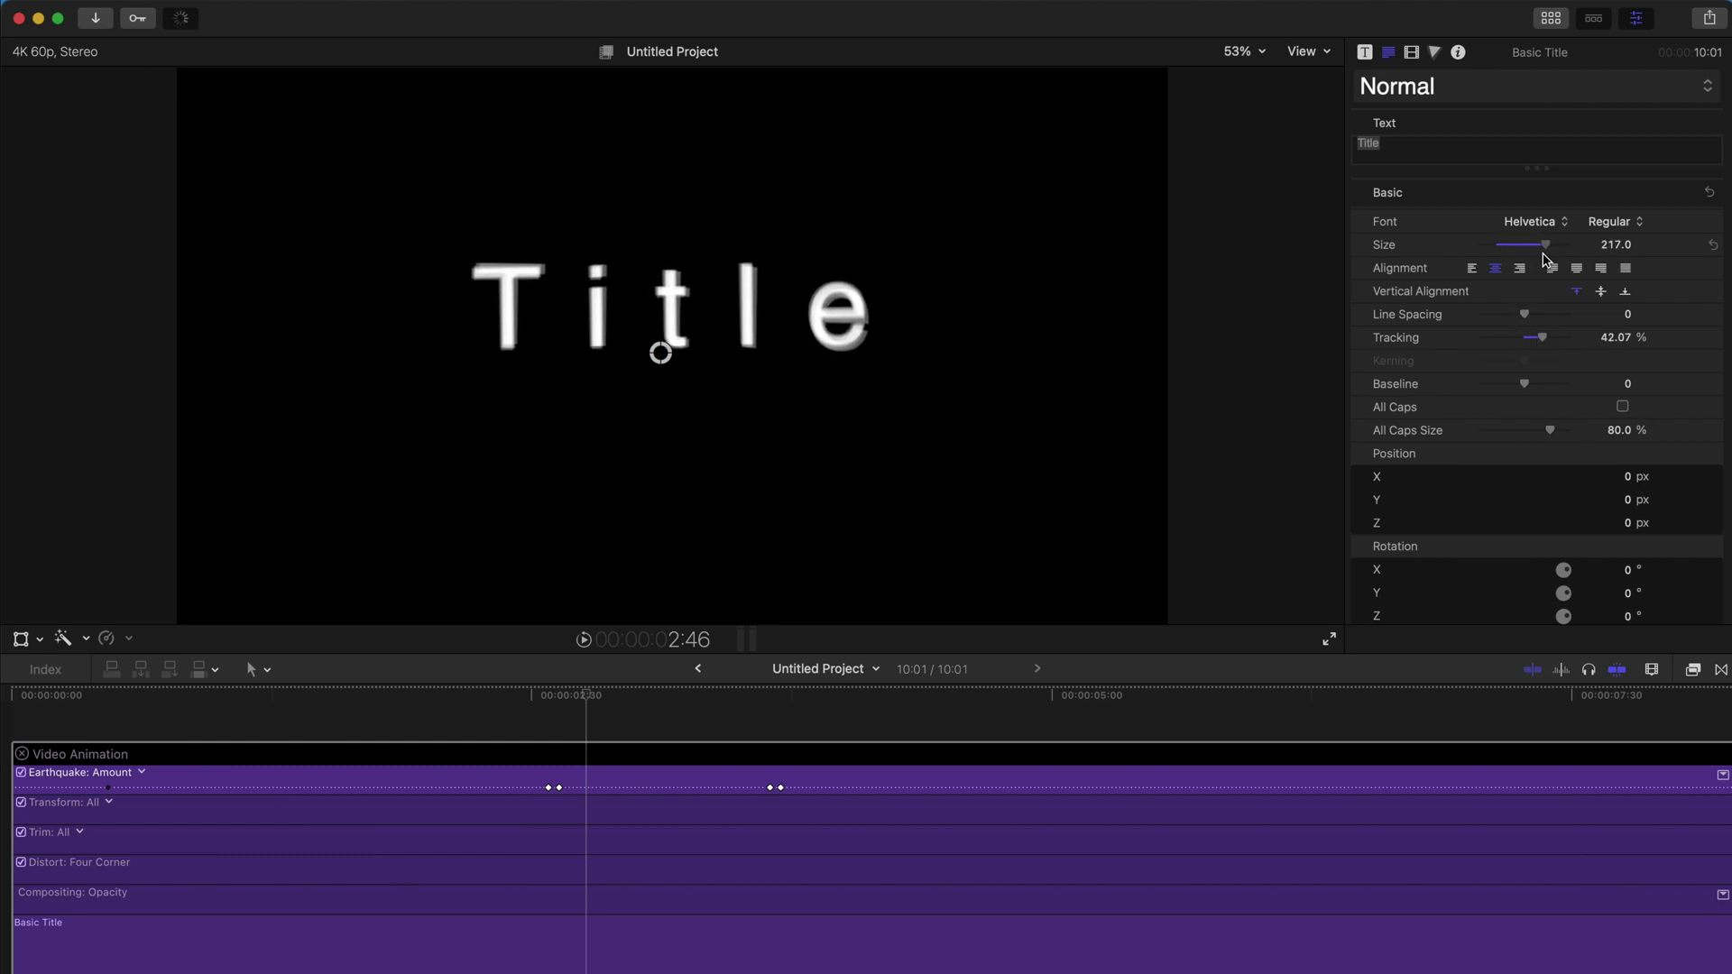
pyautogui.moveTo(792, 306); pyautogui.dragTo(792, 356)
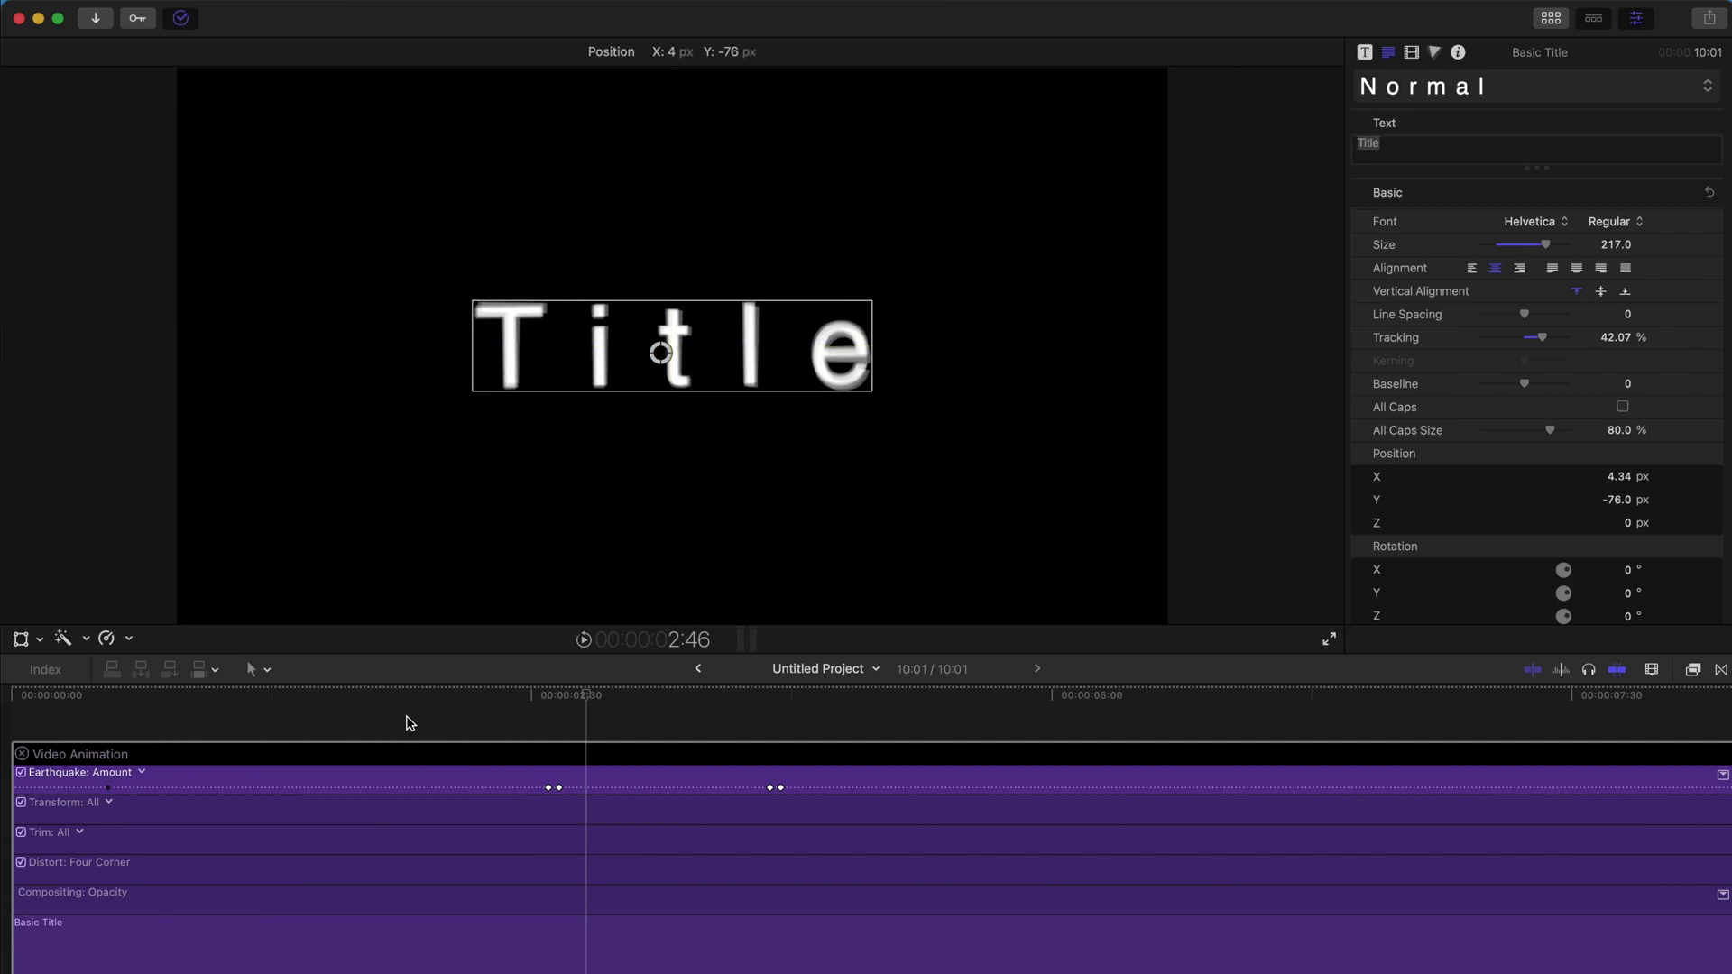
# Step: Play back the enlarged title to review the earthquake shake on it
pyautogui.click(237, 700)
pyautogui.press('space')
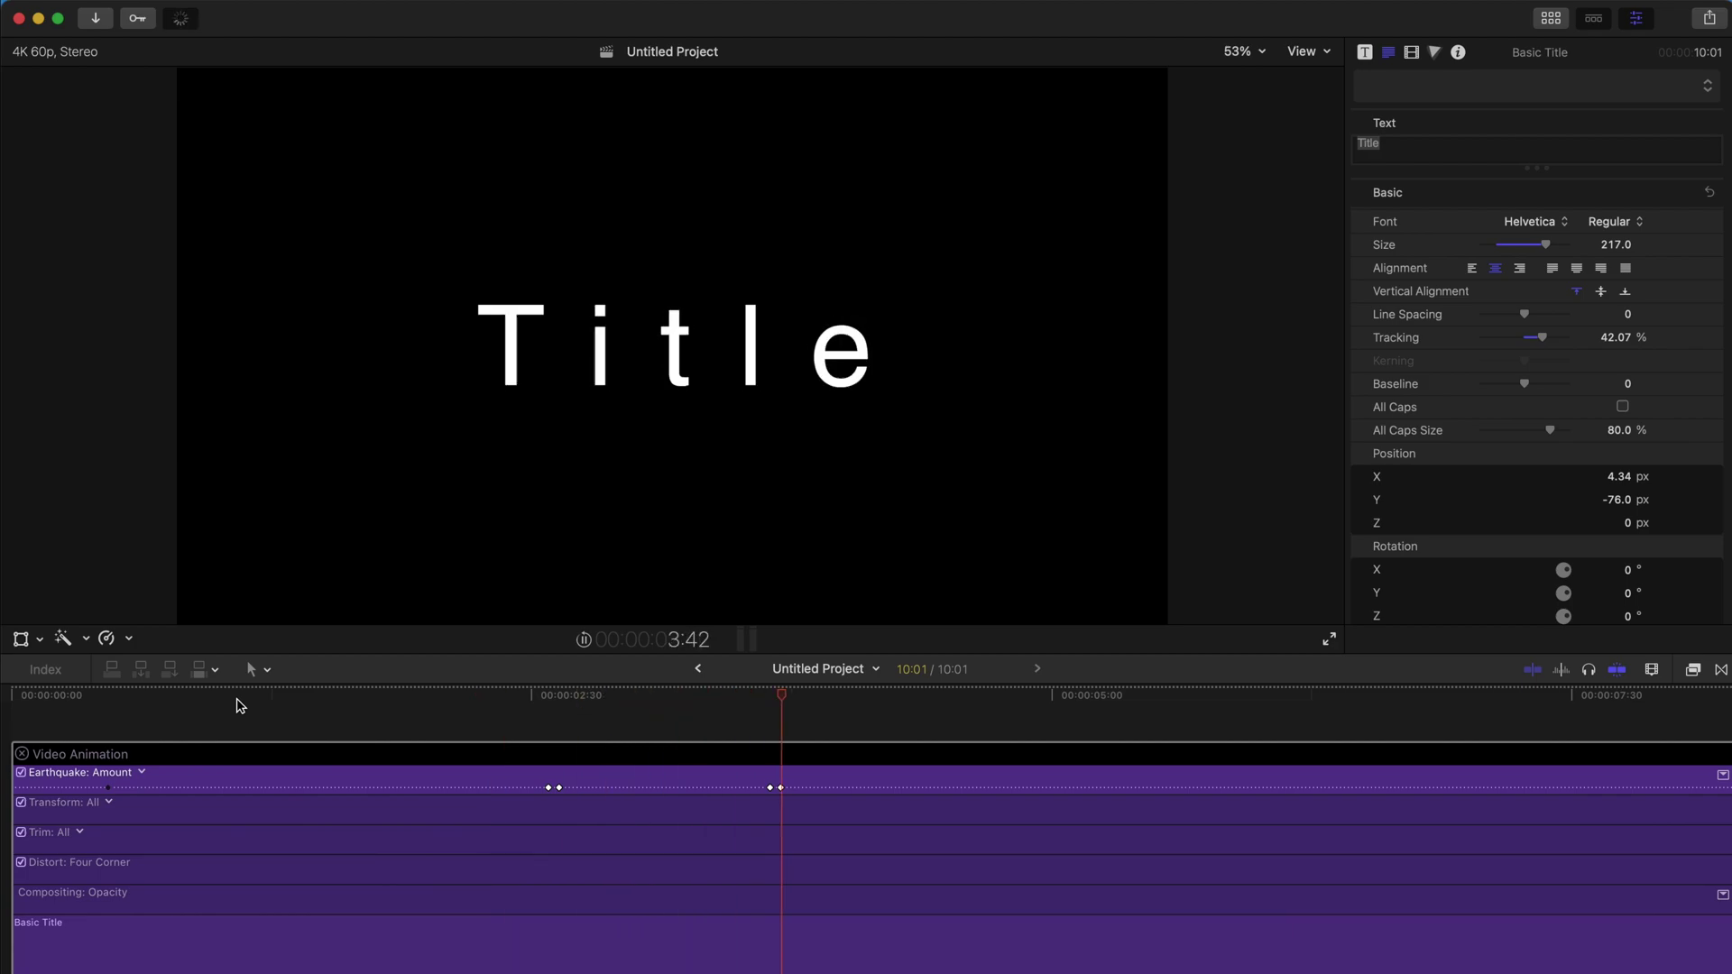
pyautogui.press('space')
pyautogui.click(603, 712)
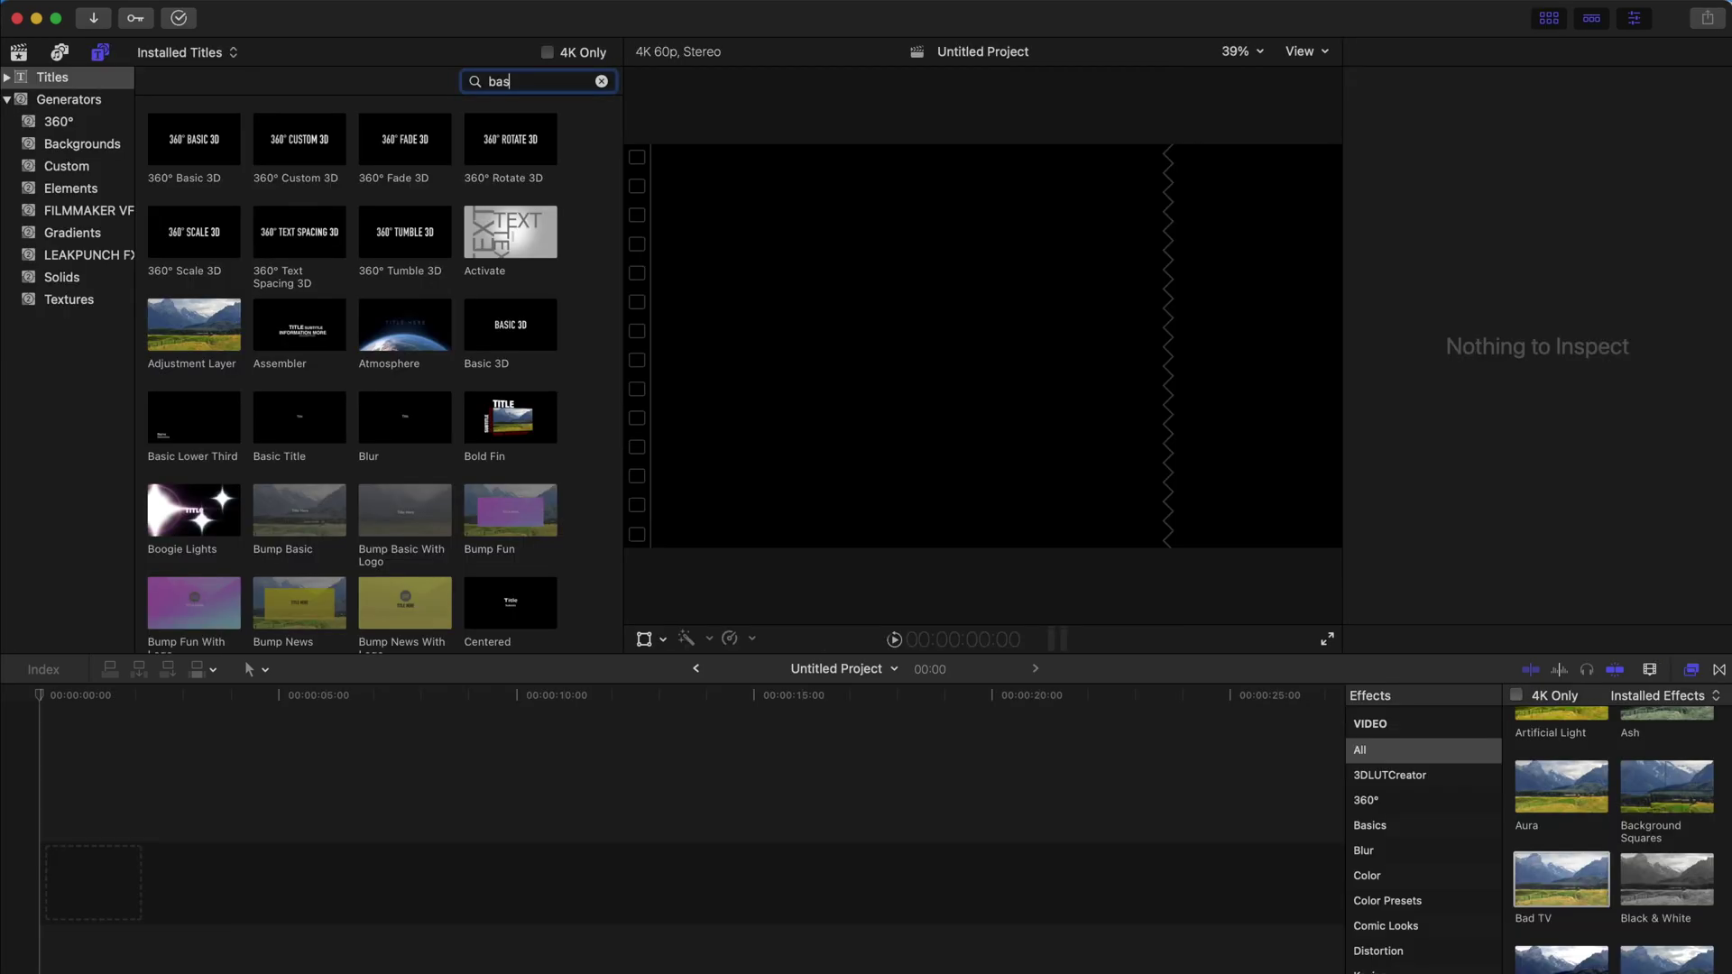
# Step: Search the titles for "basic", add Basic Title to the empty timeline, and hide the browser
pyautogui.write('ic')
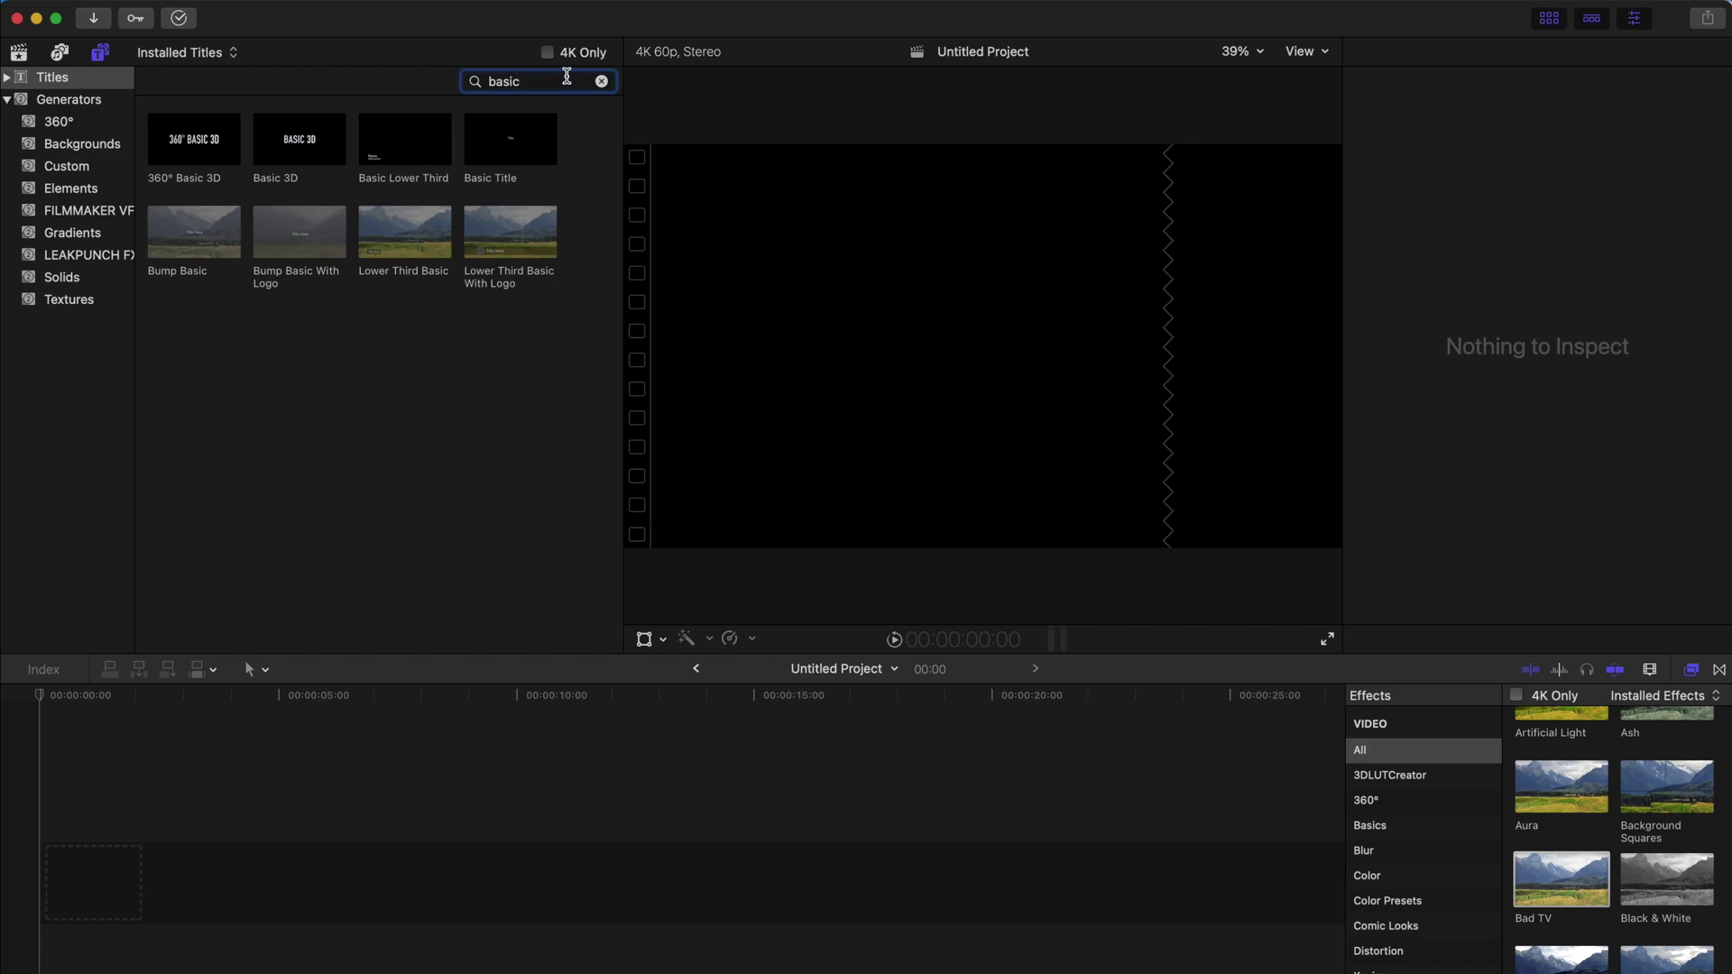
pyautogui.moveTo(532, 140); pyautogui.dragTo(297, 879)
pyautogui.press('ctrl+super+1')
# Step: Apply the Bad TV effect to the new Basic Title clip and close the effects browser
pyautogui.click(1557, 752)
pyautogui.moveTo(1557, 738); pyautogui.dragTo(367, 858)
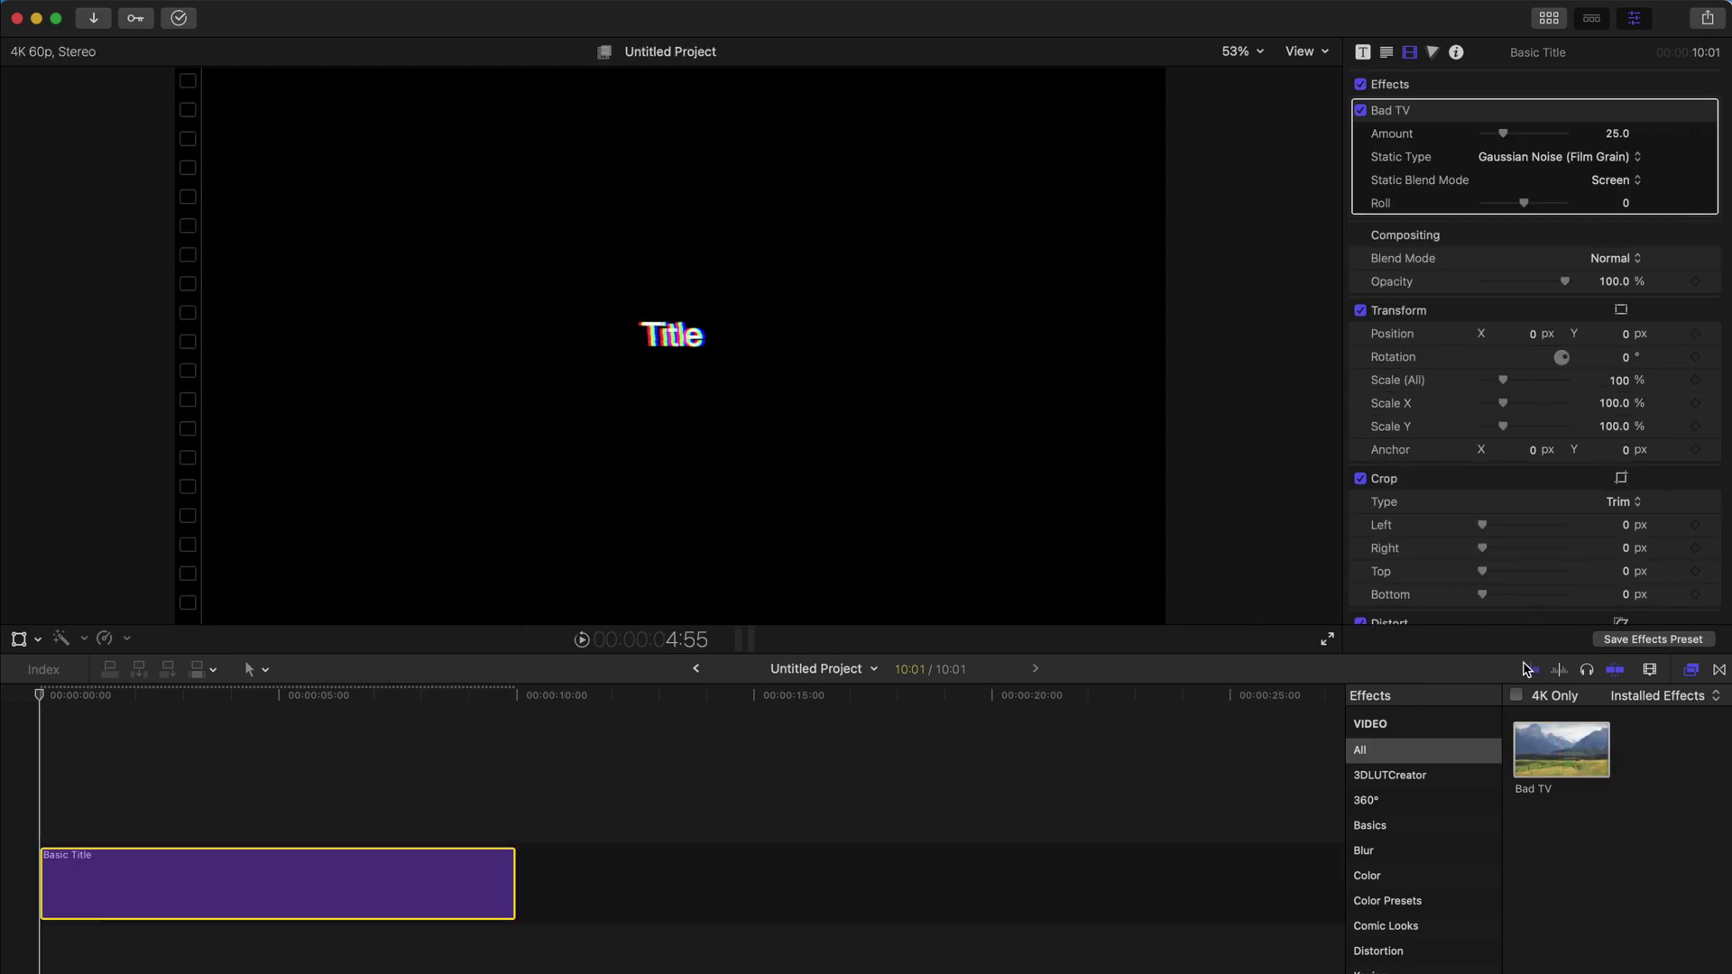
pyautogui.click(1693, 671)
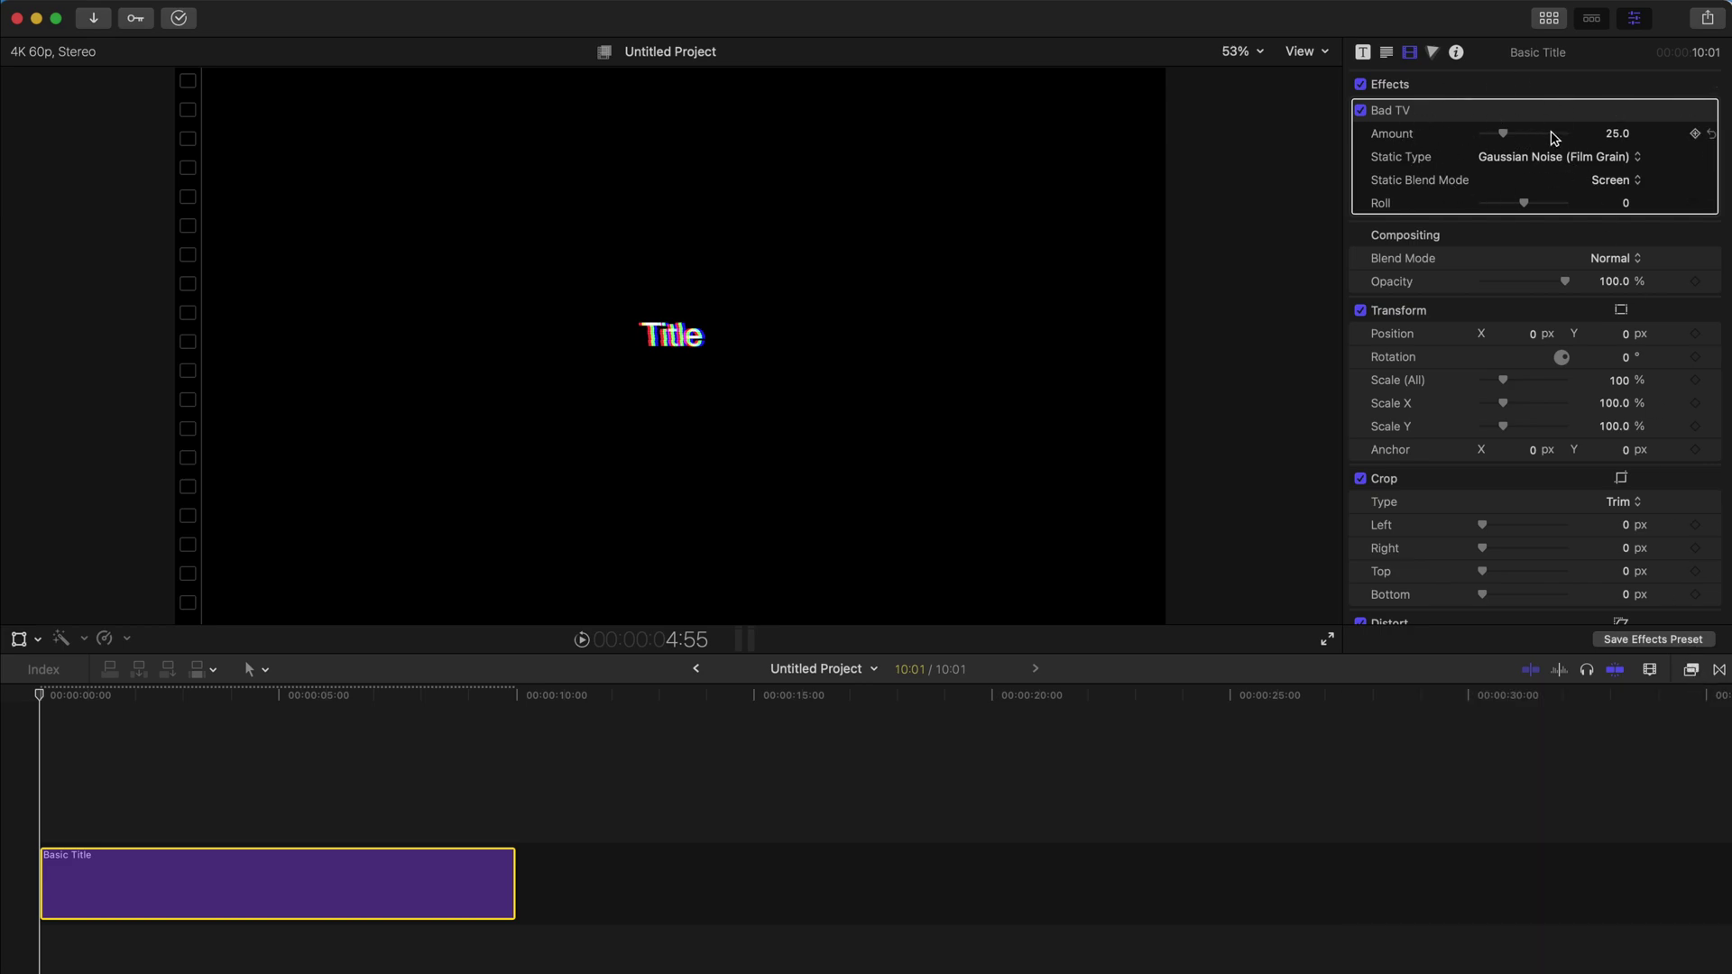
# Step: Set the Bad TV Amount to 0, keyframed at the clip's start, and show the clip's video animation
pyautogui.moveTo(1505, 135); pyautogui.dragTo(1349, 136)
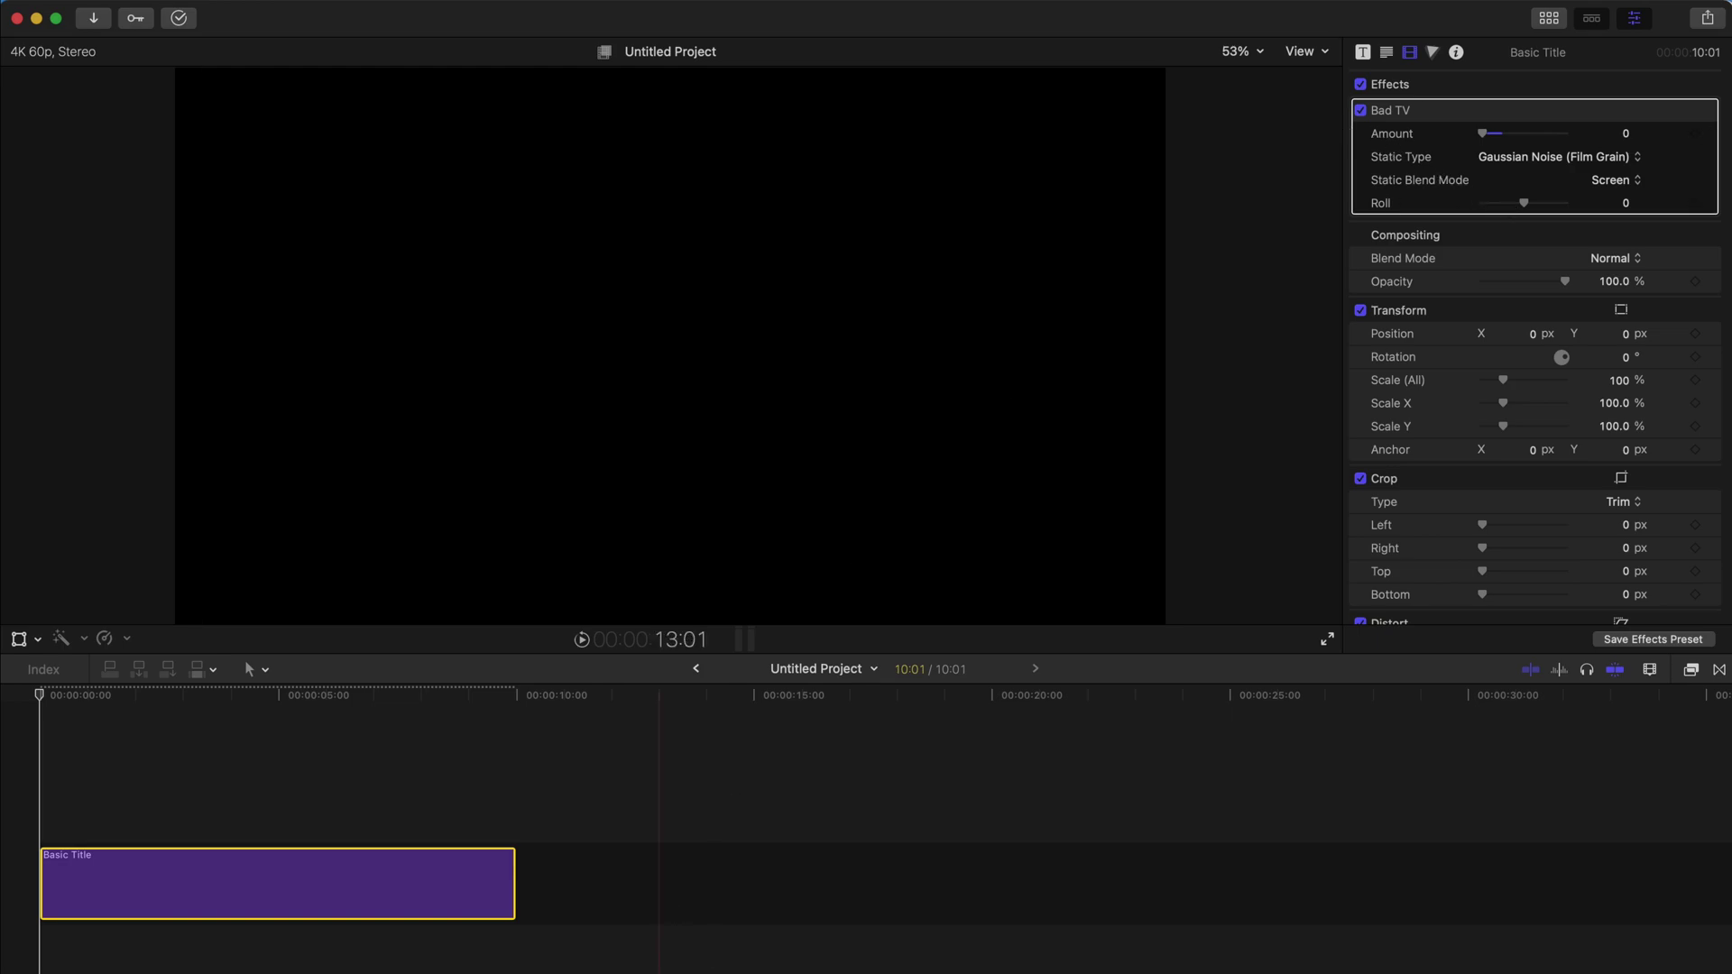
pyautogui.rightClick(280, 881)
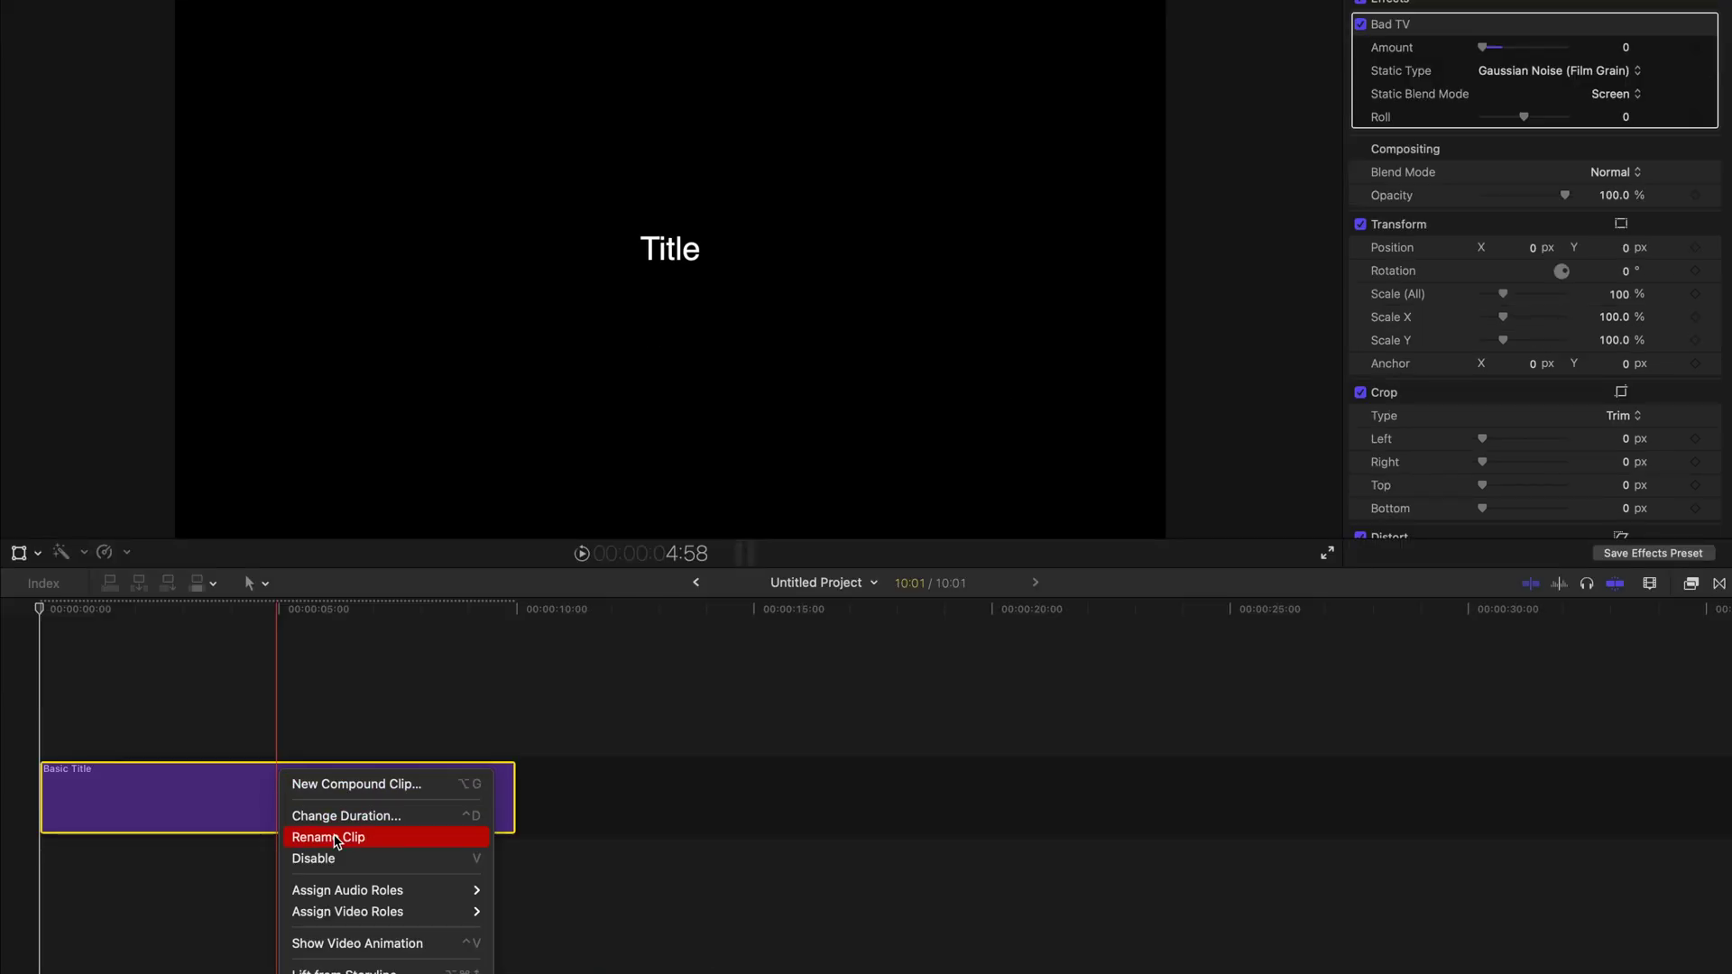
pyautogui.click(370, 943)
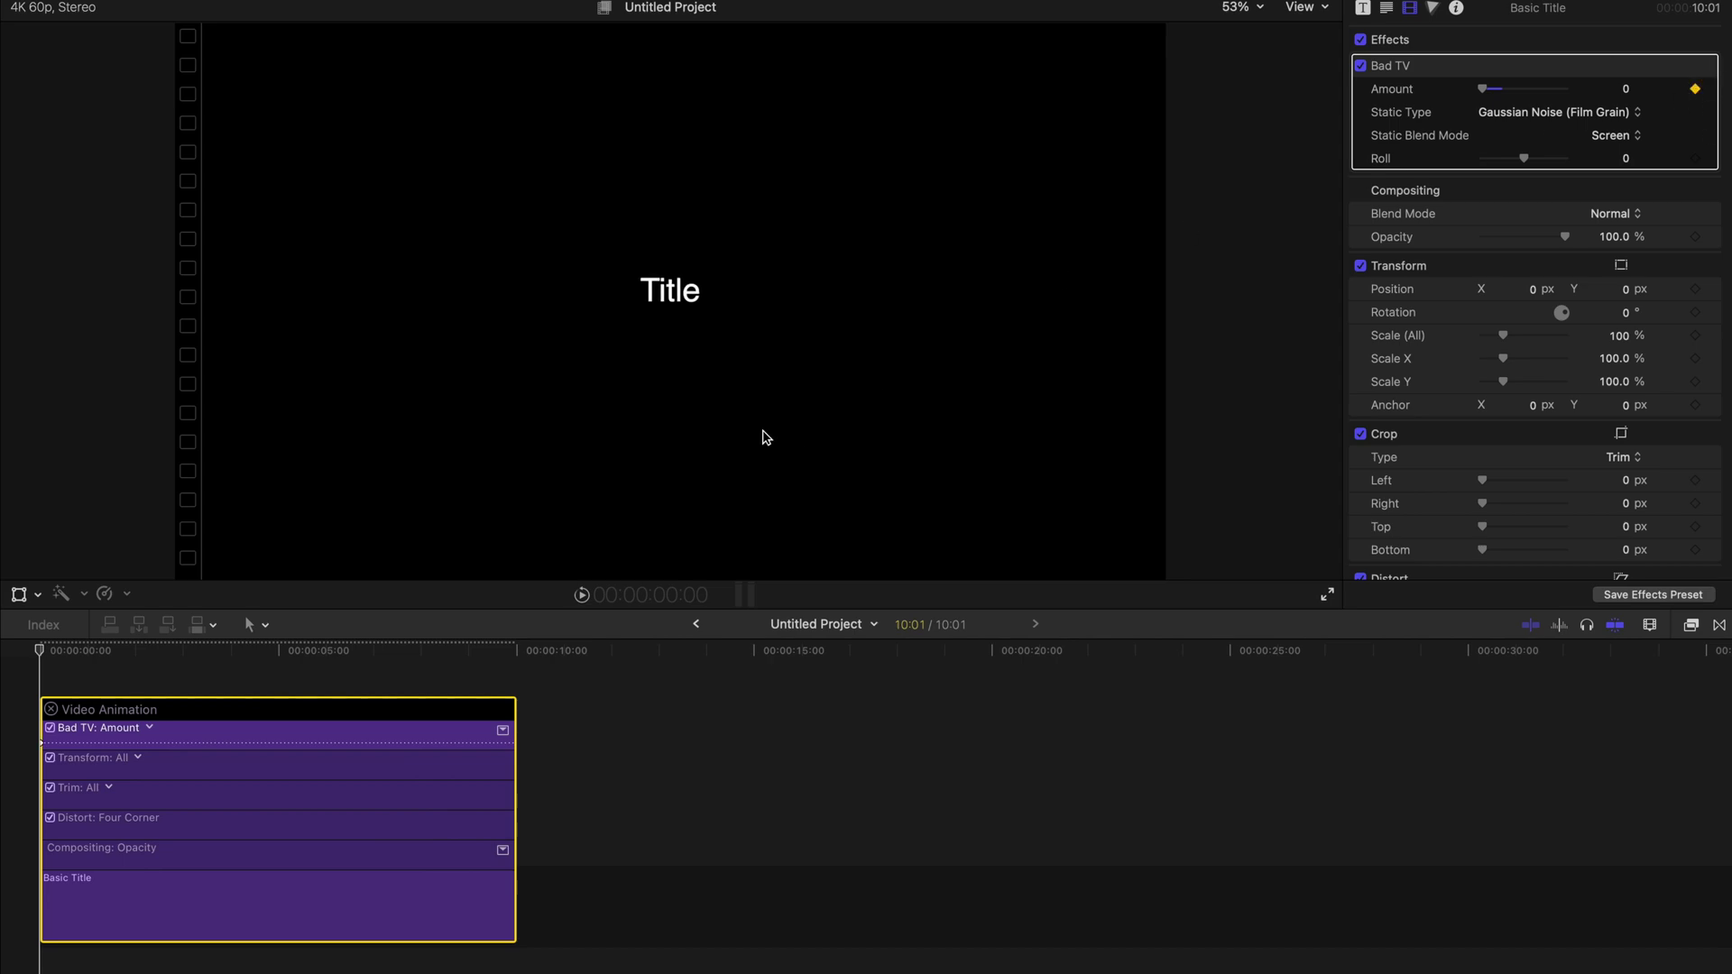
# Step: Keyframe the Bad TV Amount at 0 at 2:24 and at 26.36 at 3:34
pyautogui.moveTo(40, 650); pyautogui.dragTo(155, 644)
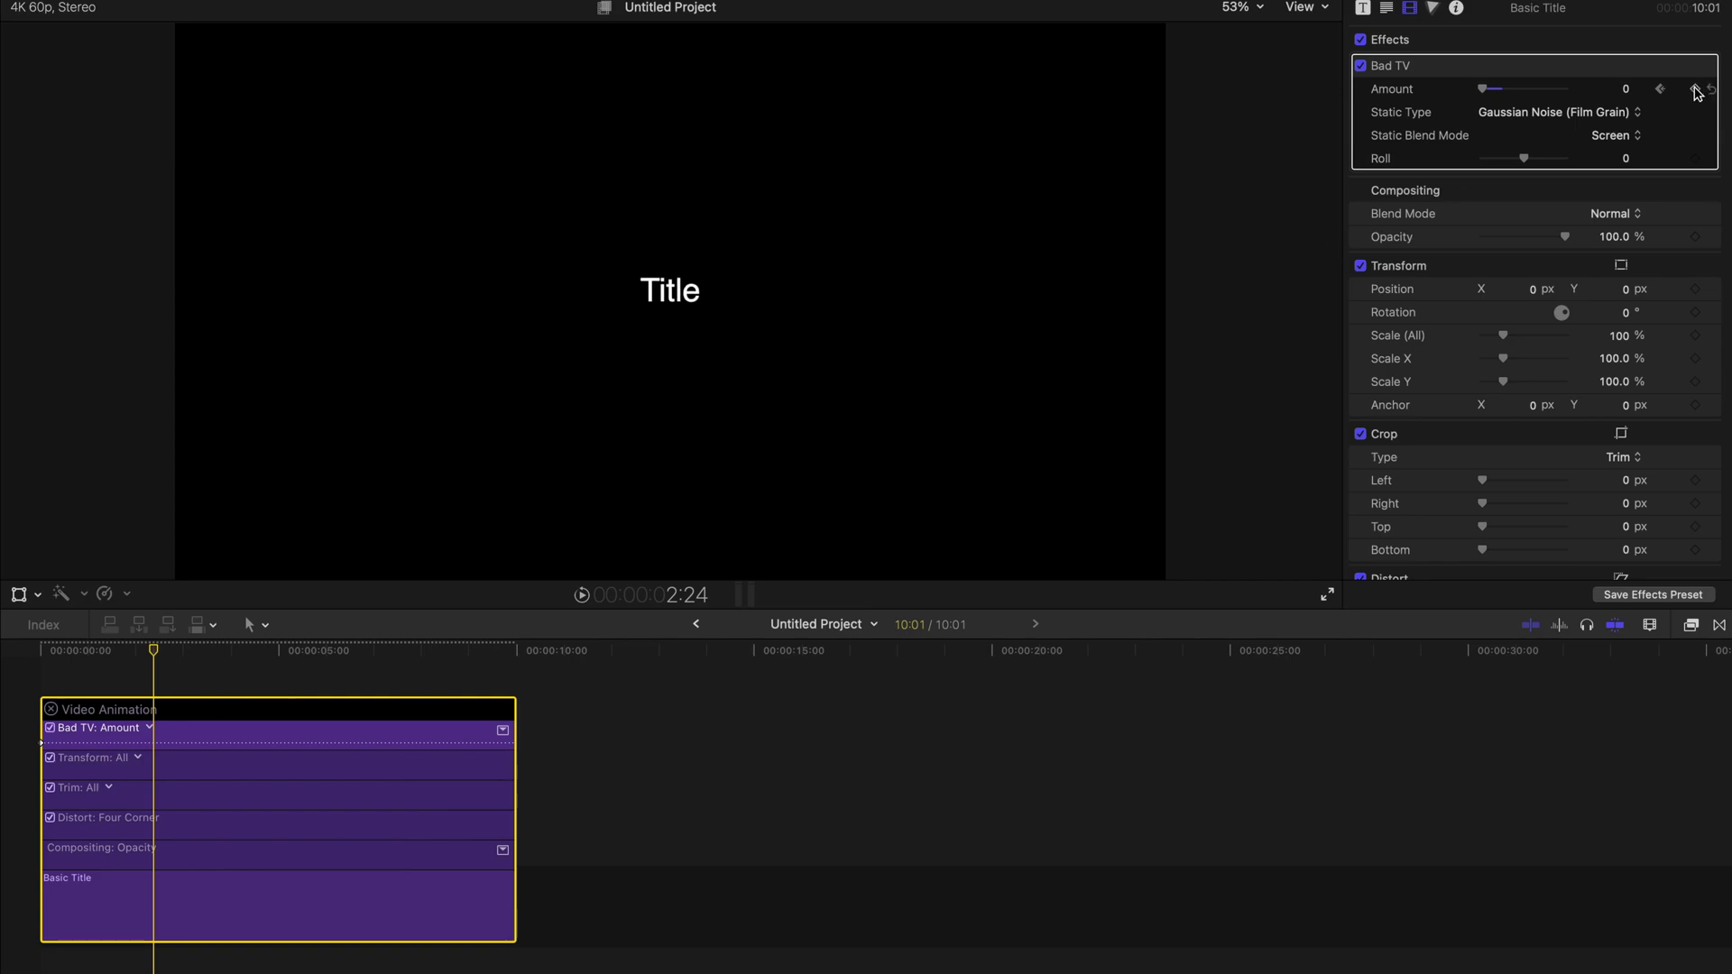
pyautogui.moveTo(154, 650); pyautogui.dragTo(210, 650)
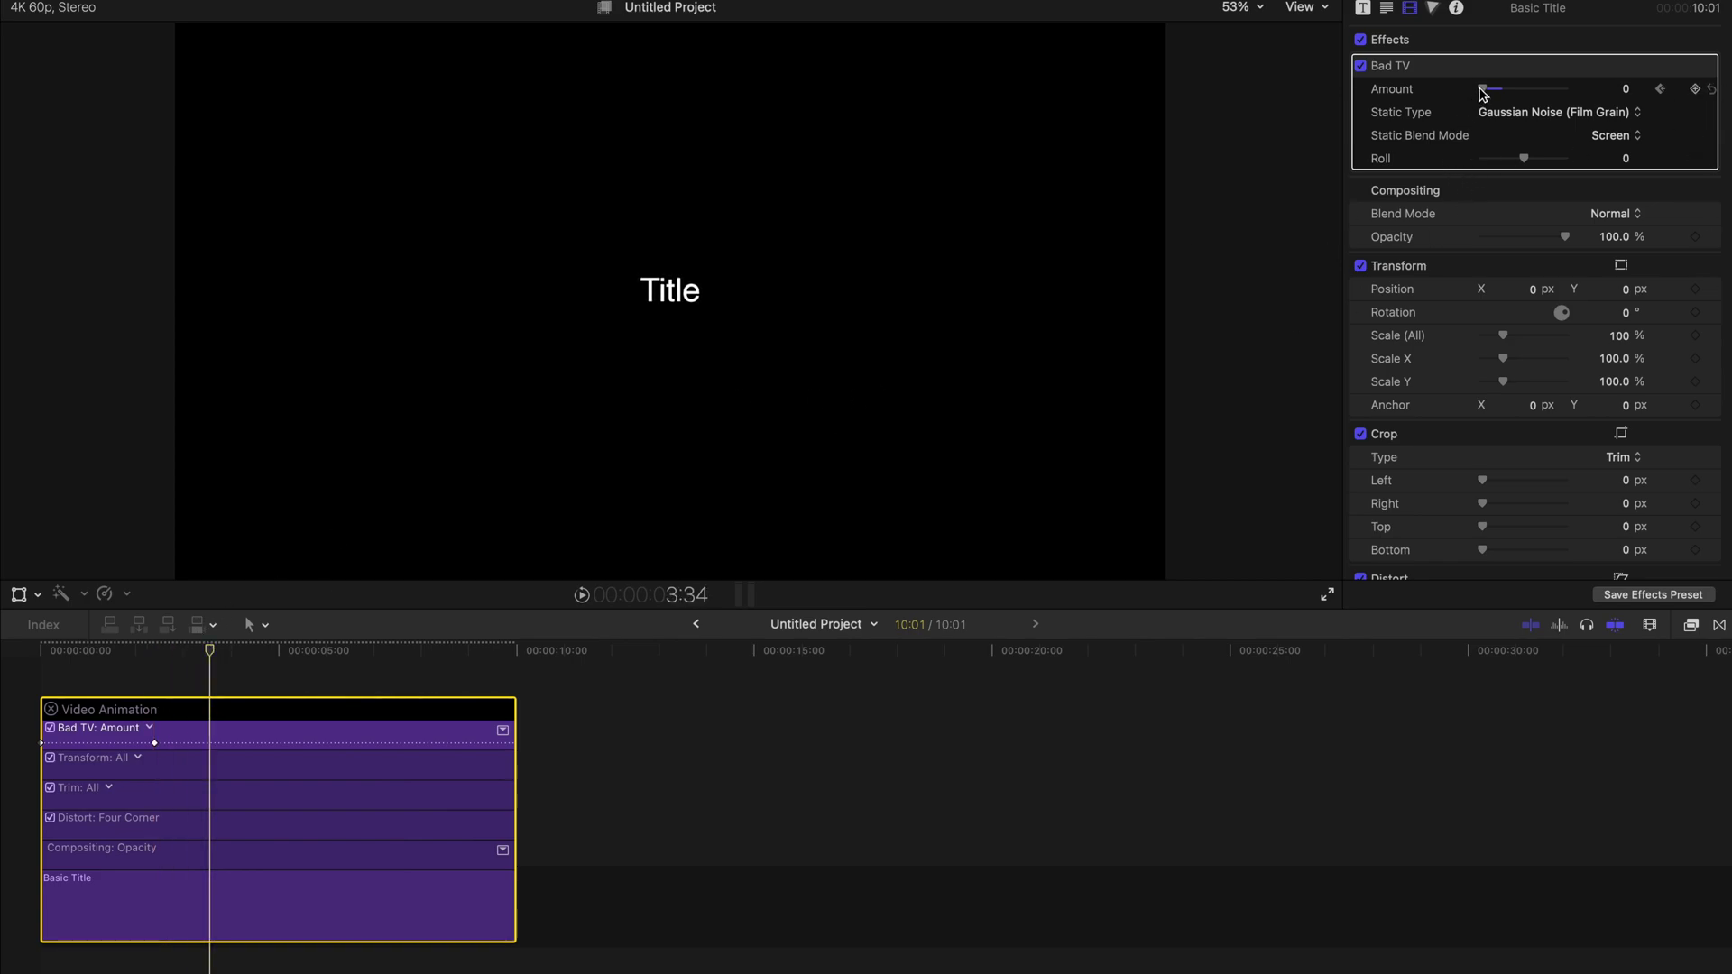
pyautogui.moveTo(1482, 92); pyautogui.dragTo(1497, 93)
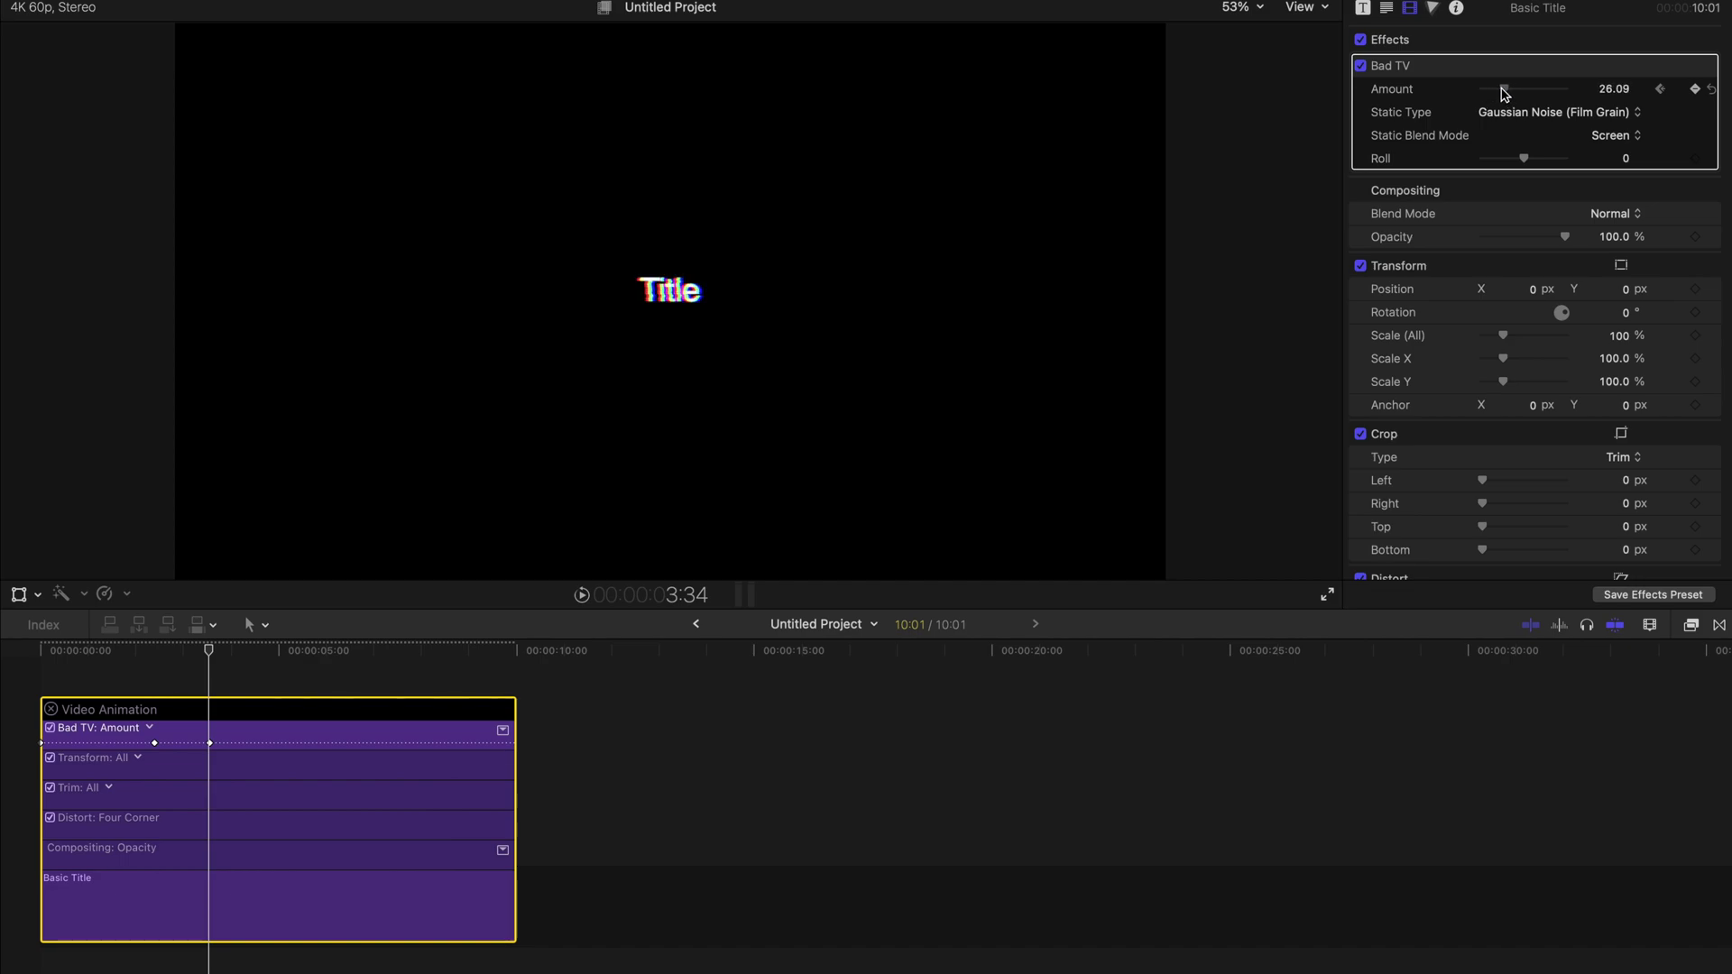
# Step: Bring the Bad TV Amount back to 0 with a keyframe at 4:29
pyautogui.click(241, 650)
pyautogui.moveTo(244, 657); pyautogui.dragTo(255, 660)
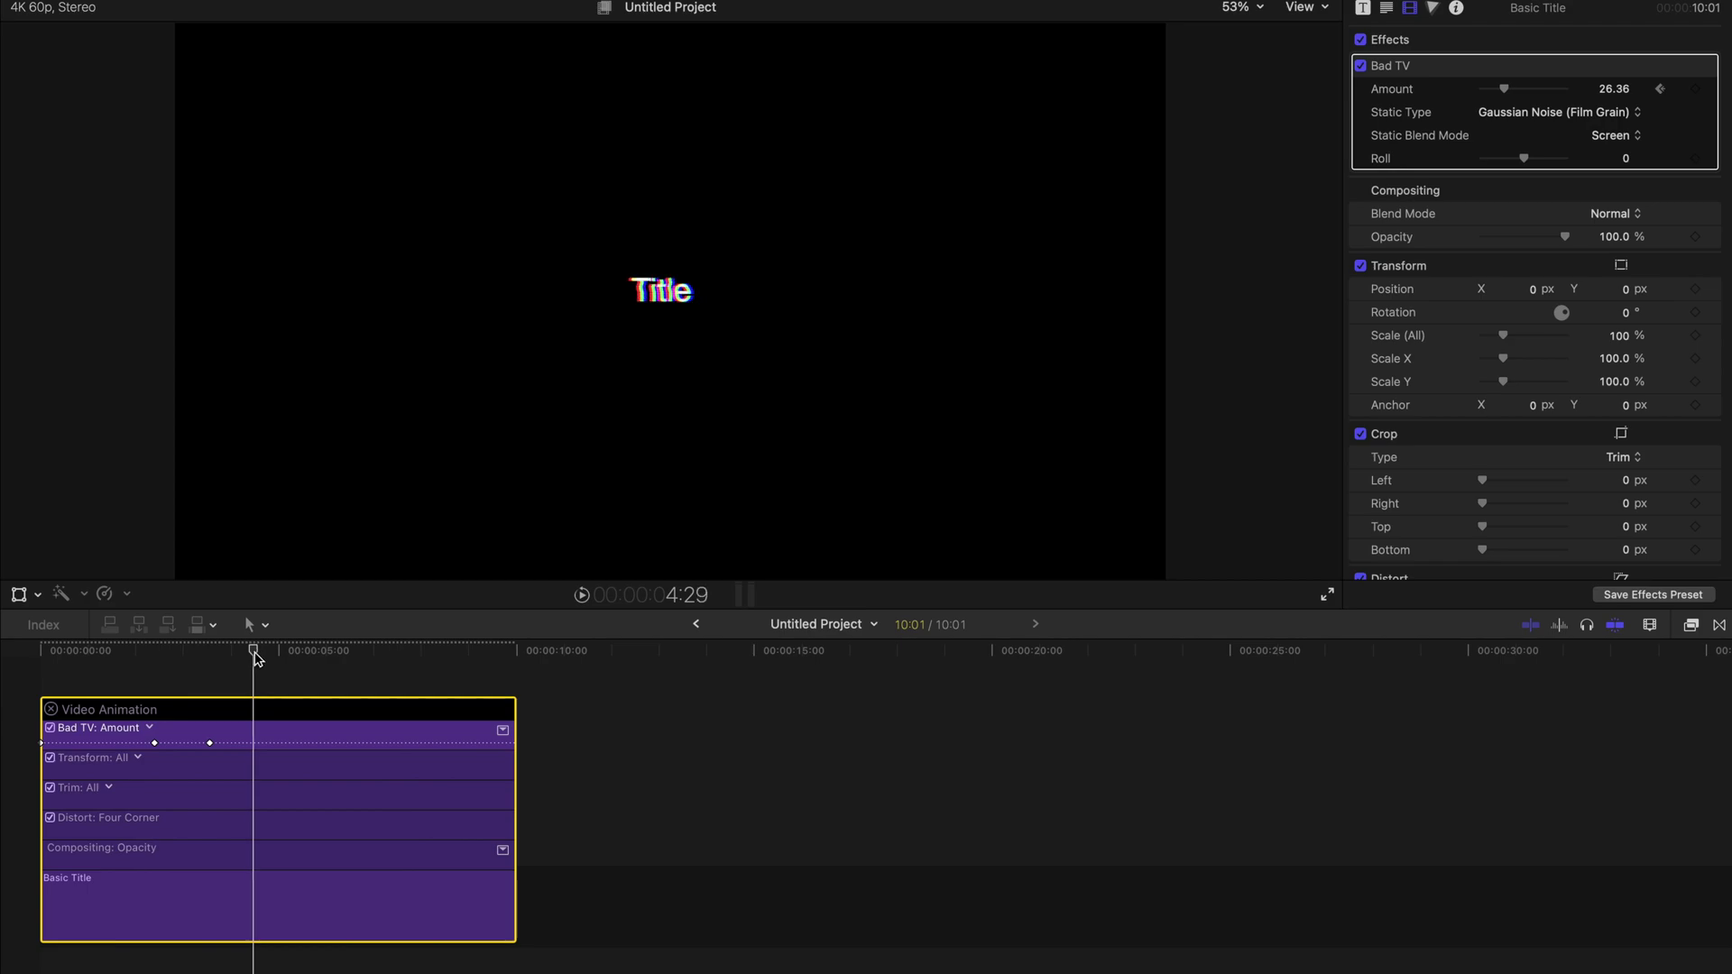
pyautogui.moveTo(1504, 90); pyautogui.dragTo(1490, 90)
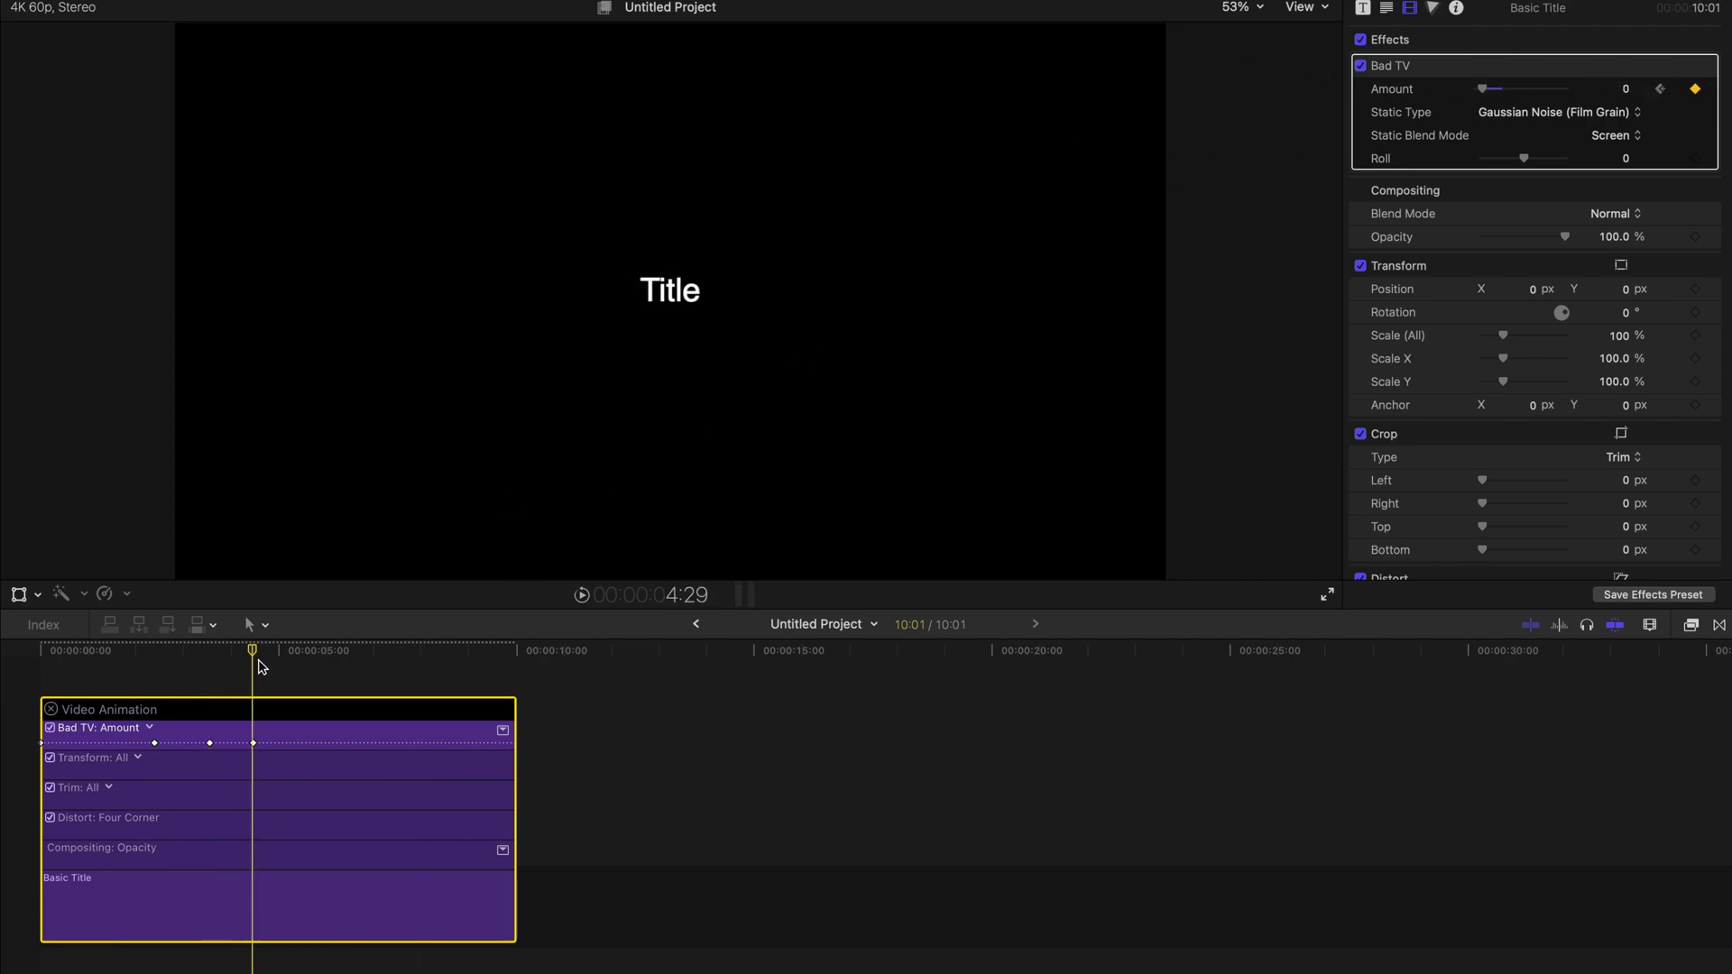
# Step: Play the clip from its start to review the Bad TV glitch animation
pyautogui.press('Home')
pyautogui.press('space')
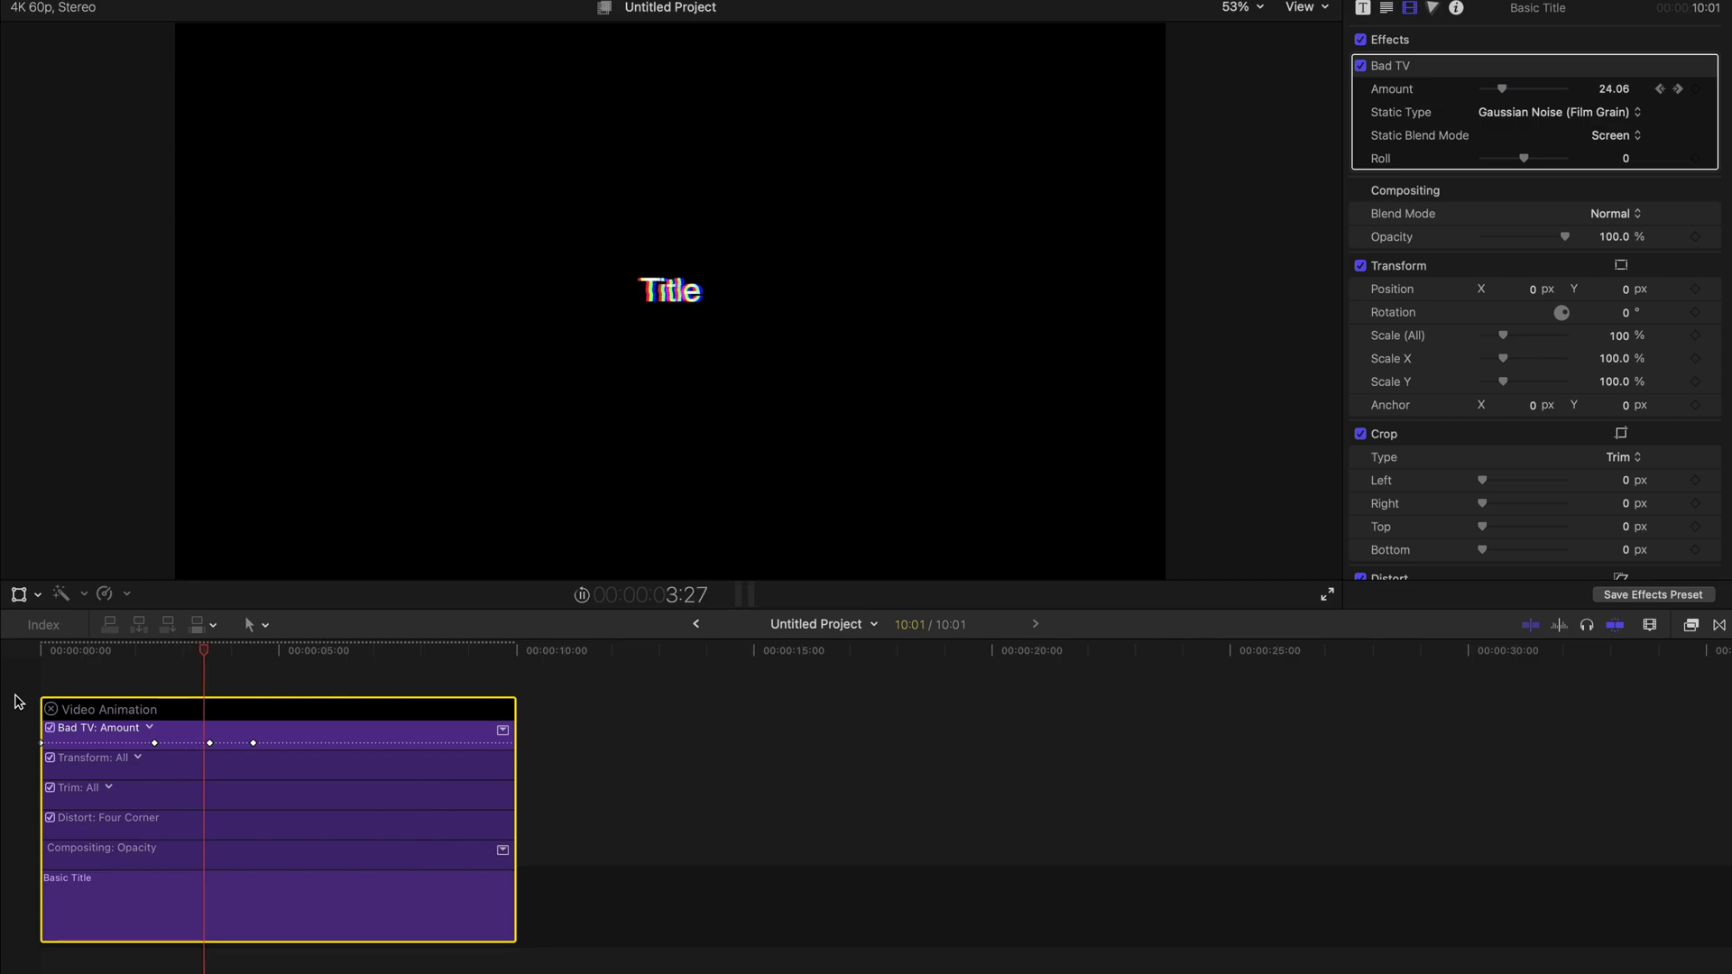
pyautogui.press('space')
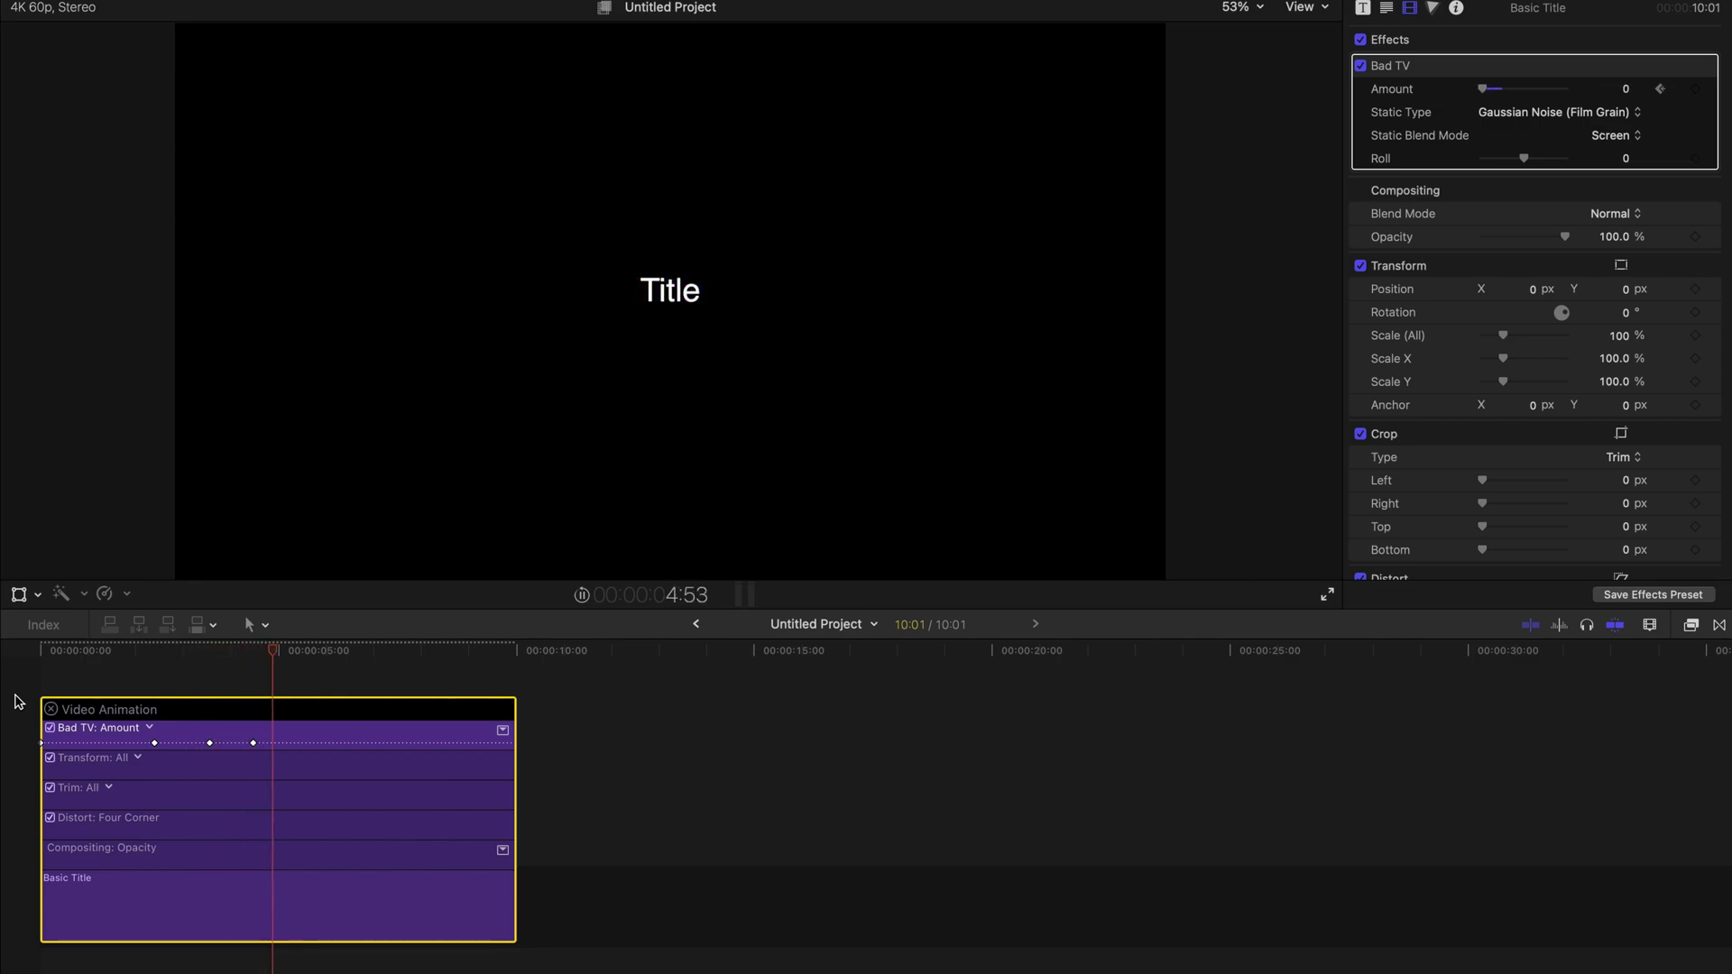
pyautogui.press('space')
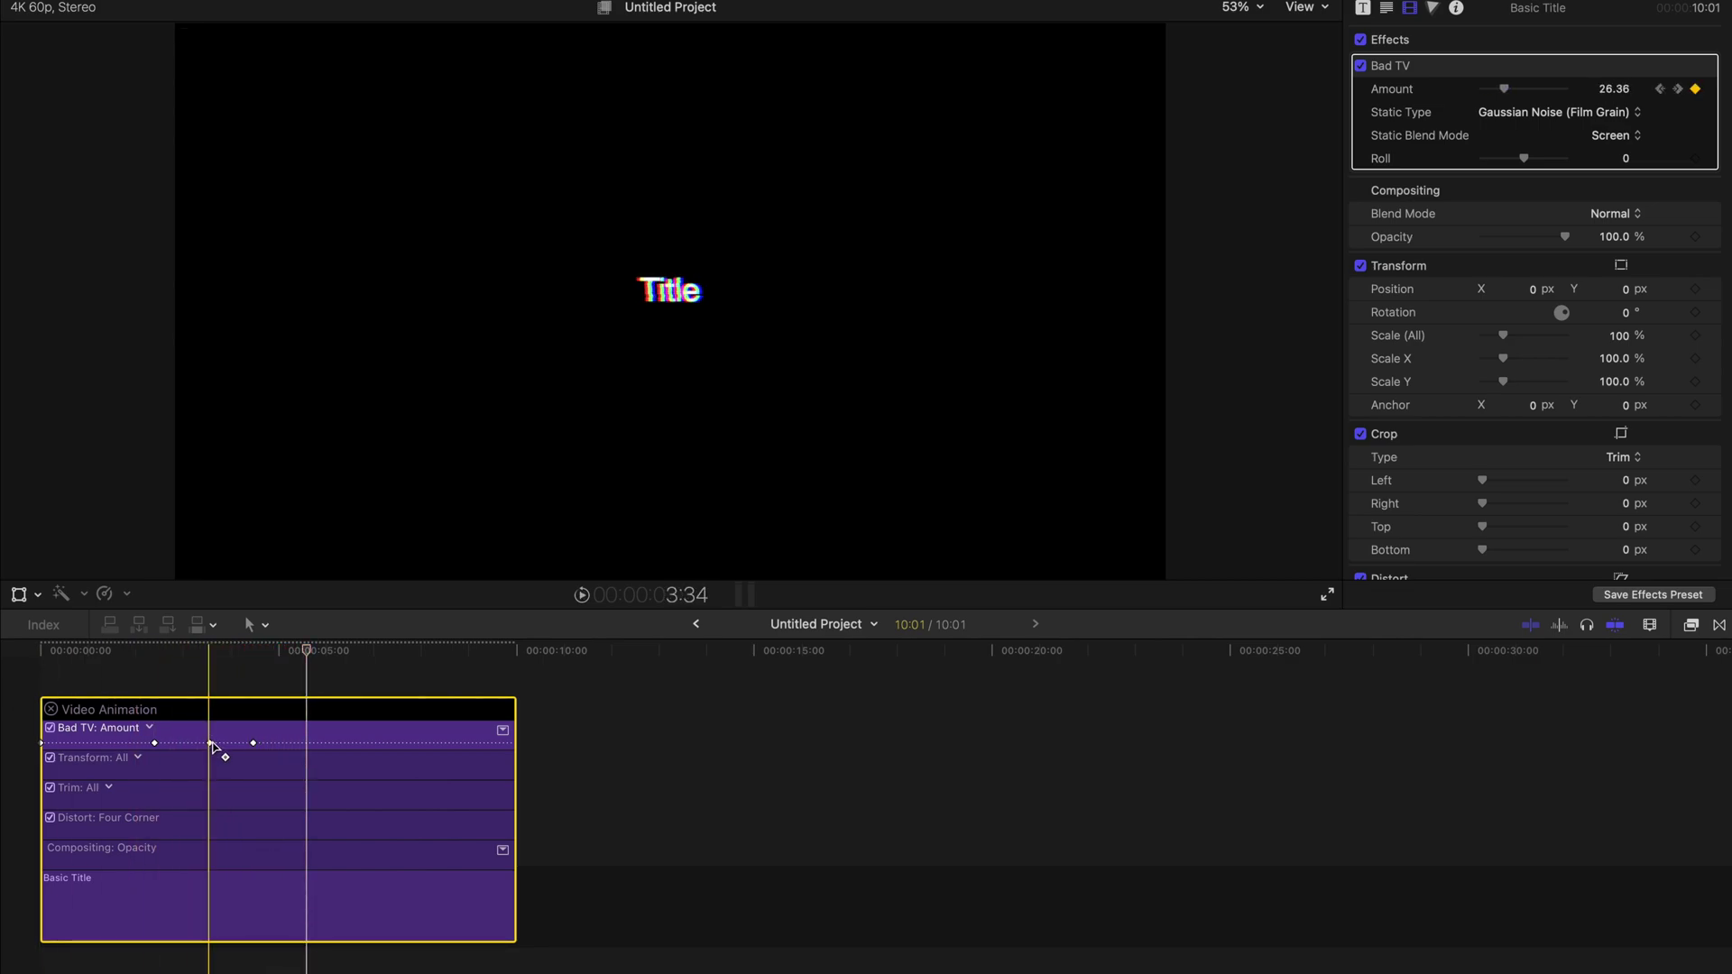
# Step: Move the 26.36 Amount keyframe to just after the 2:24 keyframe, and keyframe the Bad TV Amount at 27.1 at 4:15
pyautogui.moveTo(210, 743); pyautogui.dragTo(167, 742)
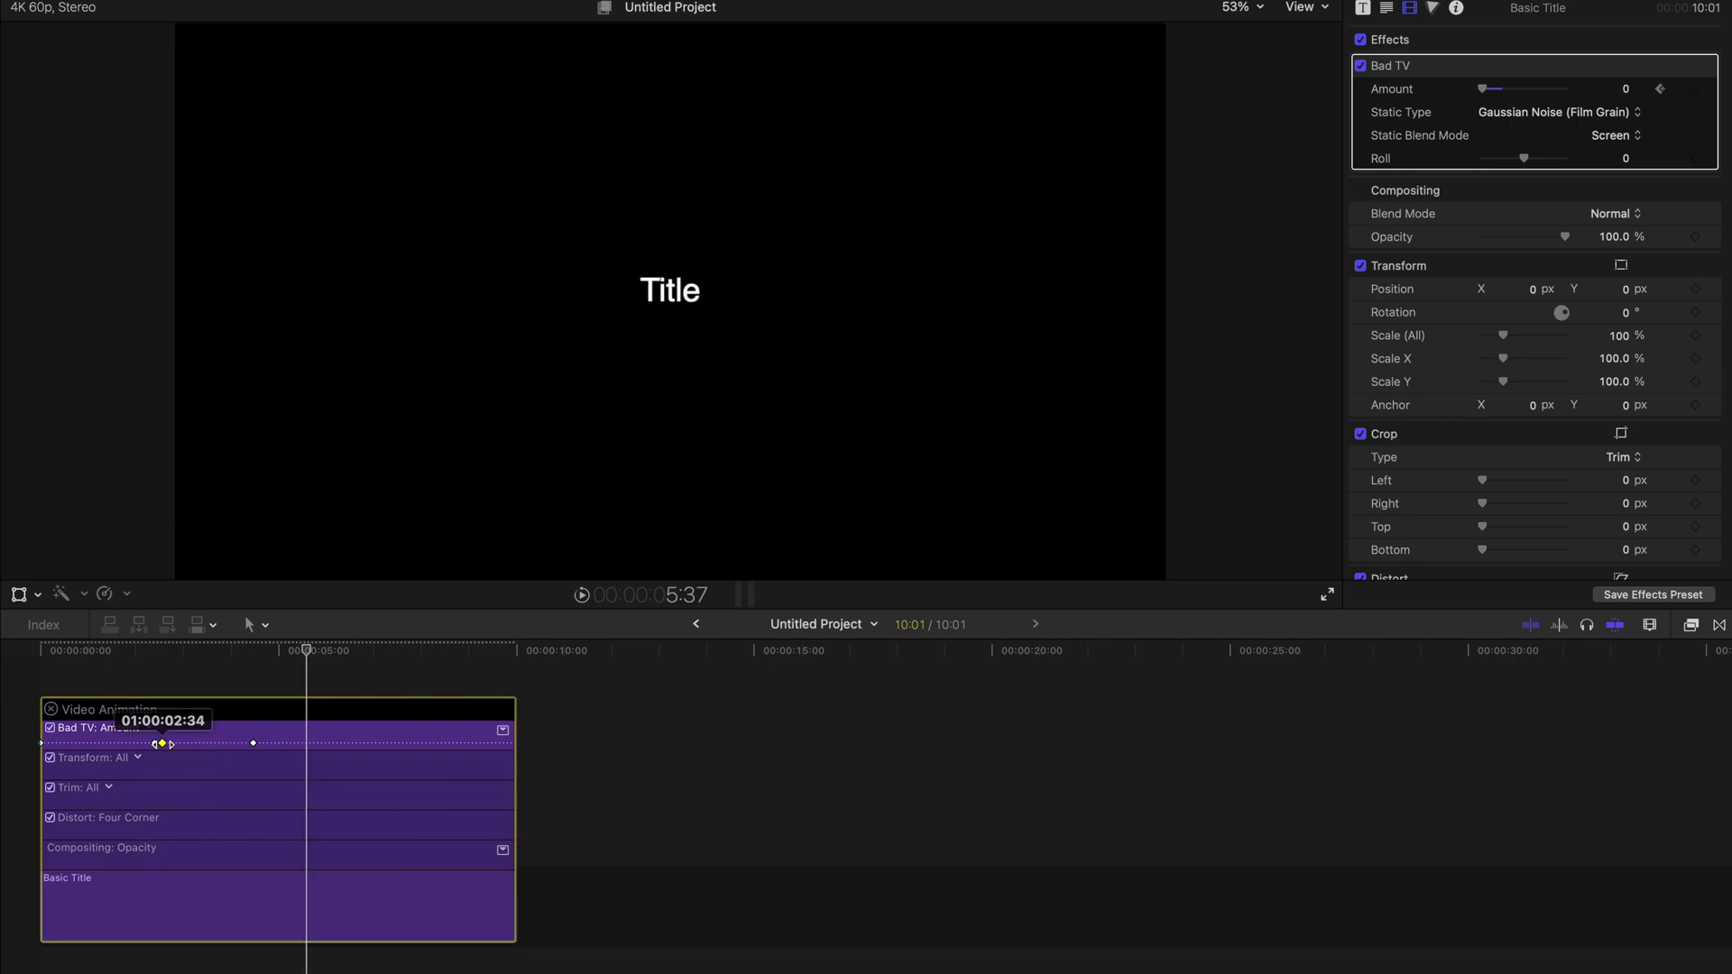
pyautogui.click(252, 651)
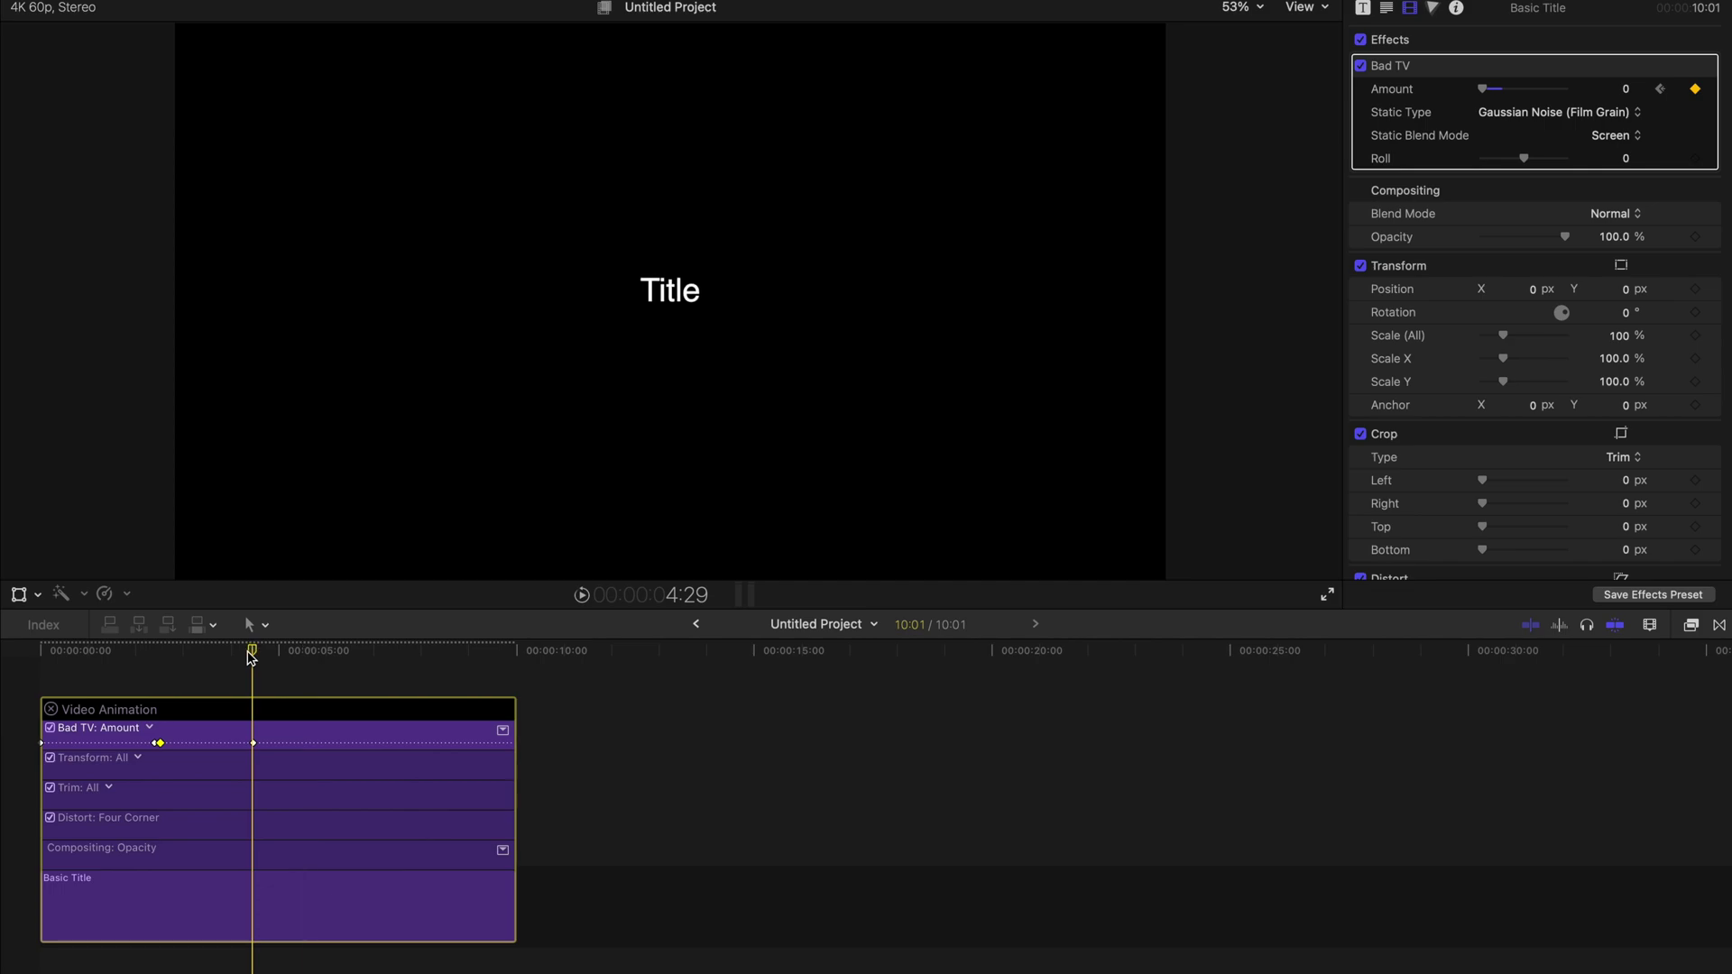
pyautogui.moveTo(250, 652); pyautogui.dragTo(245, 651)
pyautogui.click(1696, 89)
pyautogui.moveTo(1495, 94); pyautogui.dragTo(1510, 93)
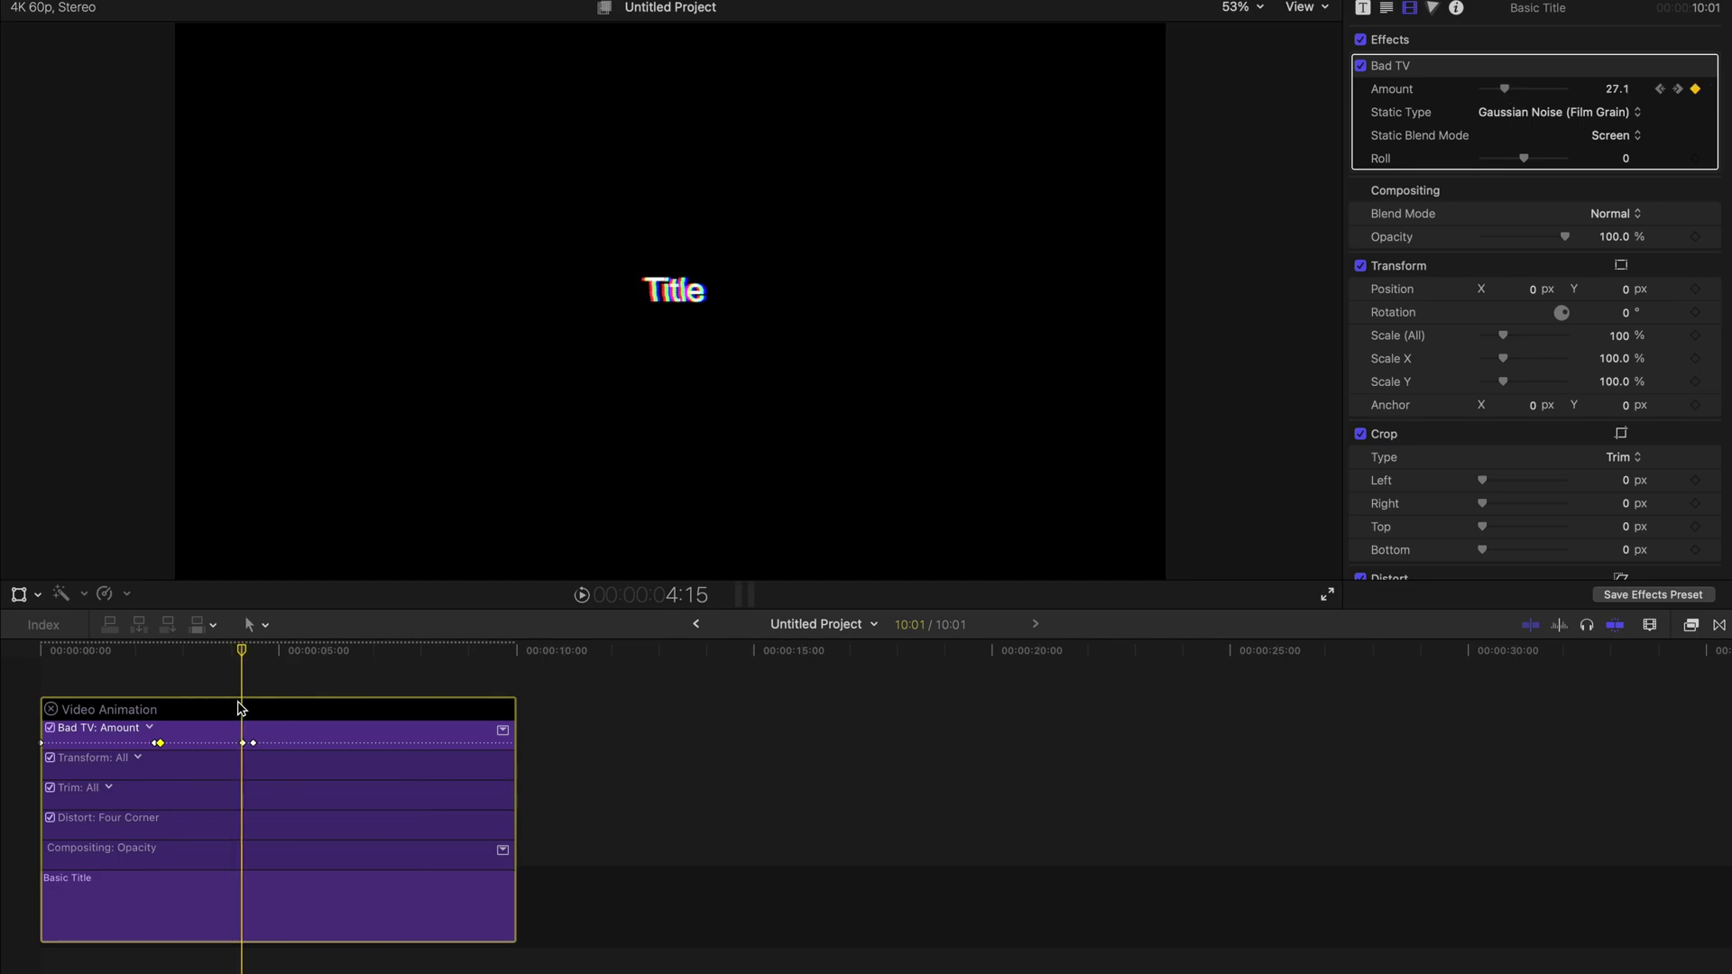
# Step: Play the clip from its start to check the revised glitch timing
pyautogui.click(45, 656)
pyautogui.press('space')
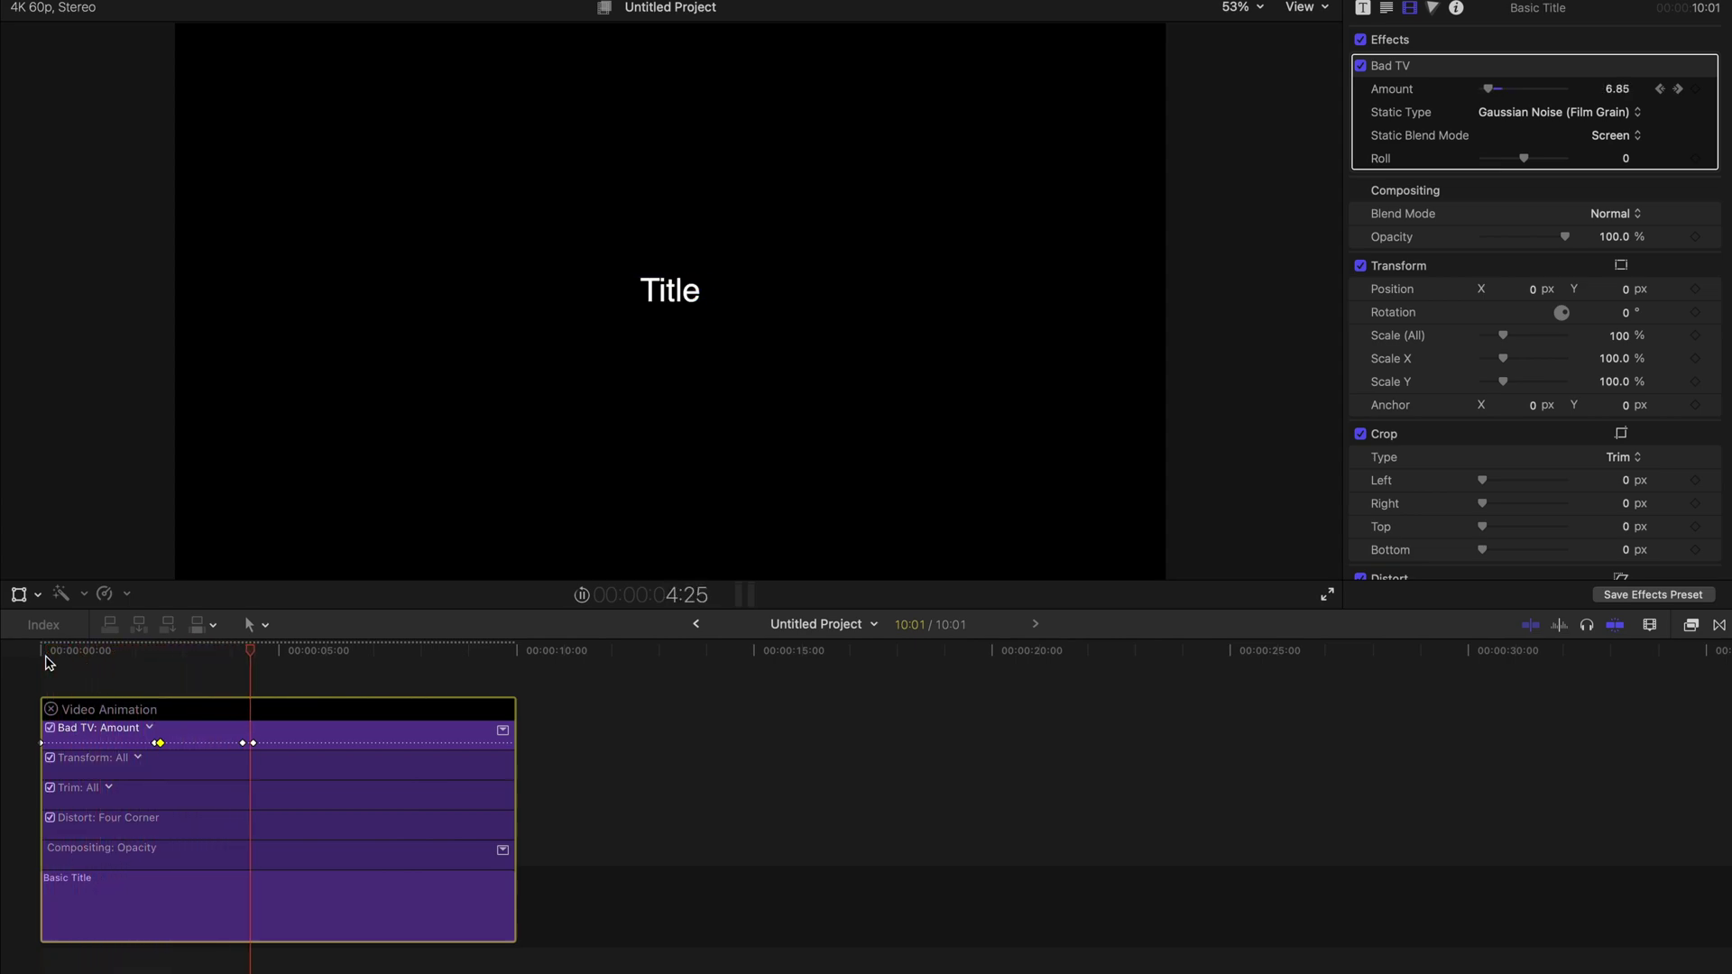
pyautogui.press('space')
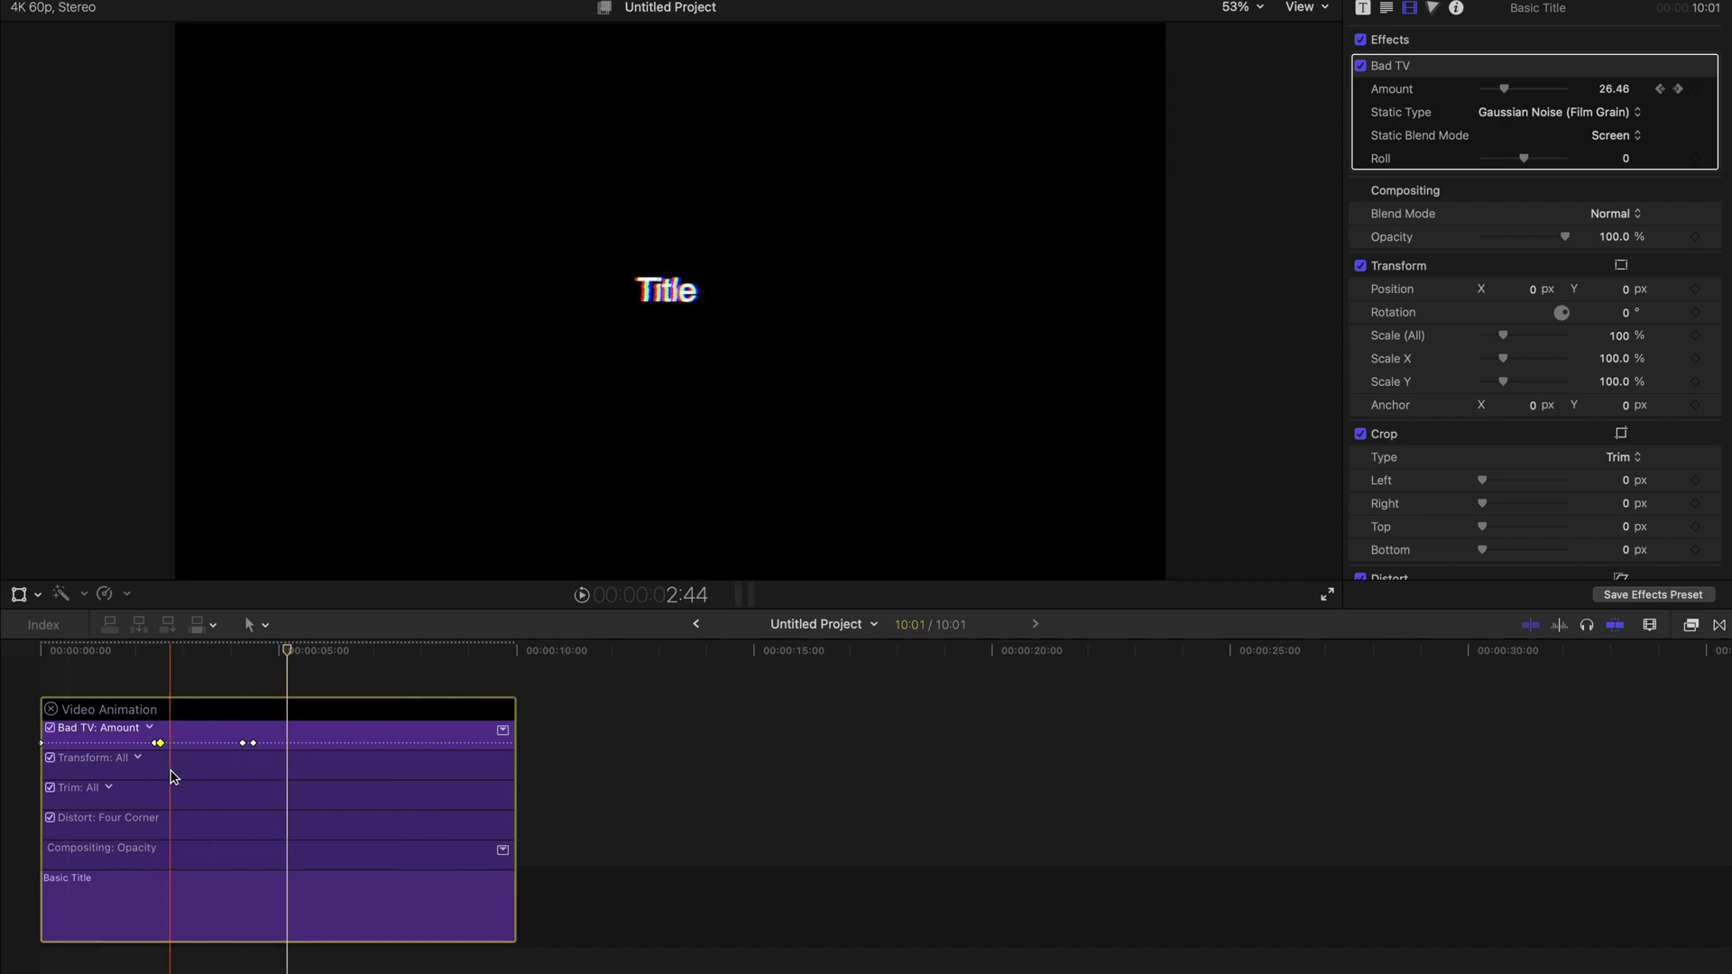
# Step: Move the four Bad TV Amount keyframes close together shortly after the 3-second mark to make a brief glitch burst
pyautogui.moveTo(159, 742); pyautogui.dragTo(211, 742)
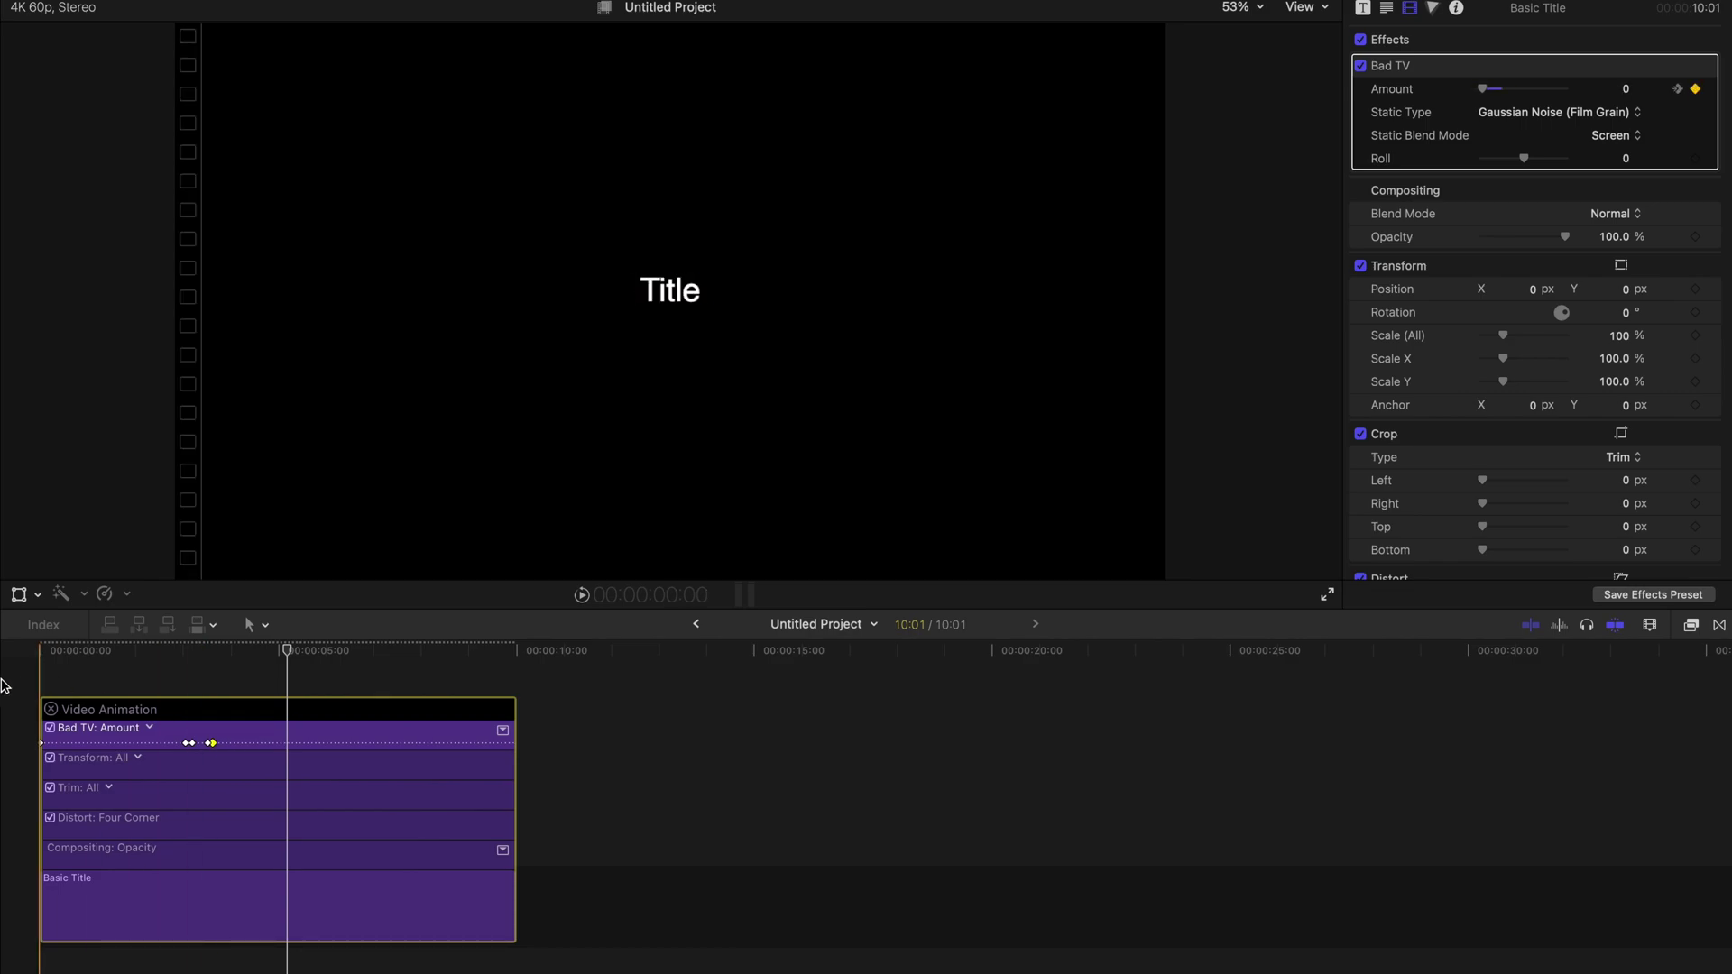
pyautogui.click(40, 655)
pyautogui.press('space')
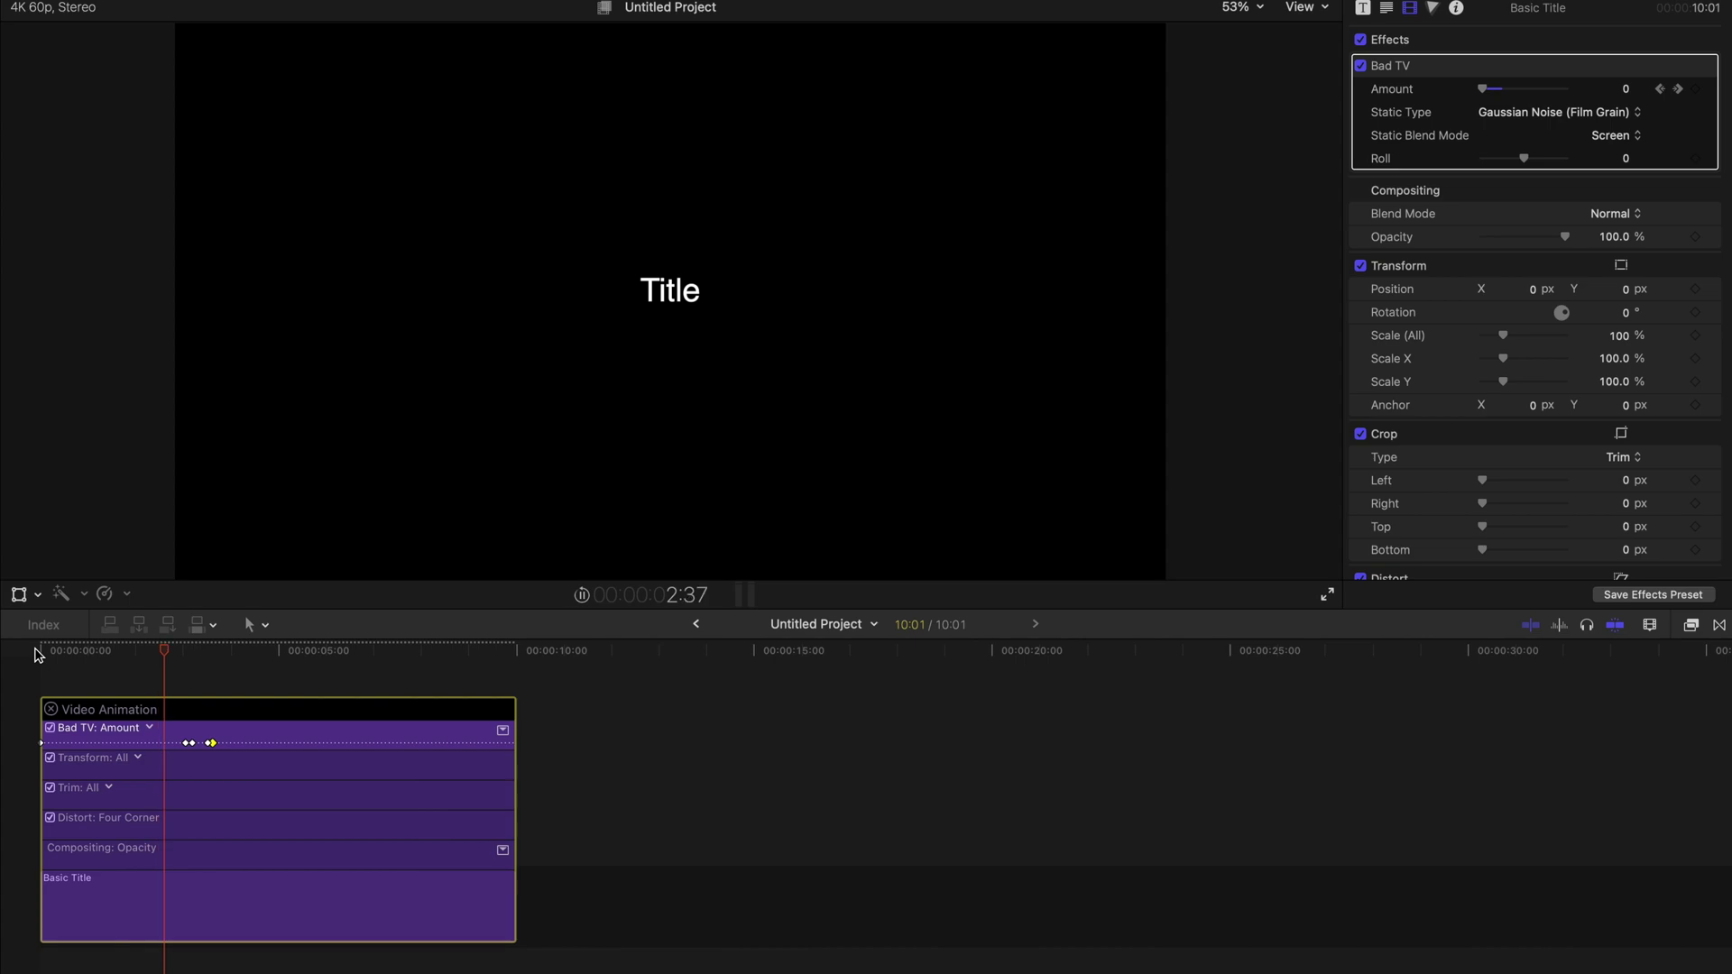
pyautogui.press('space')
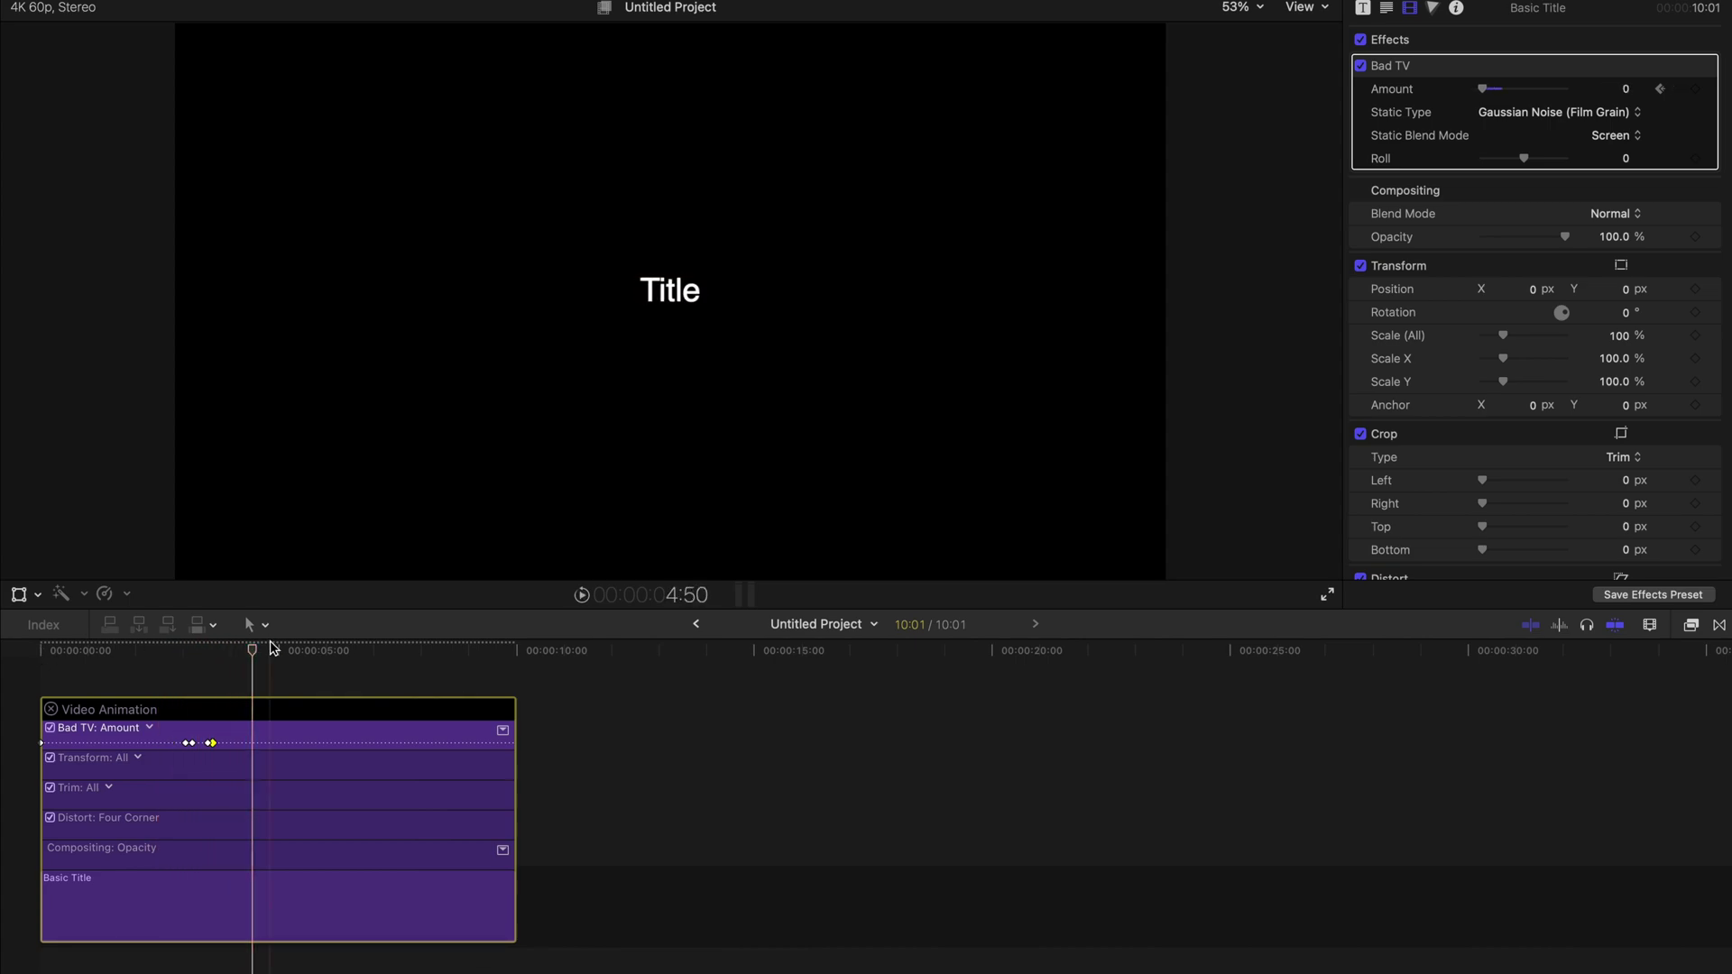
pyautogui.press('super+equal')
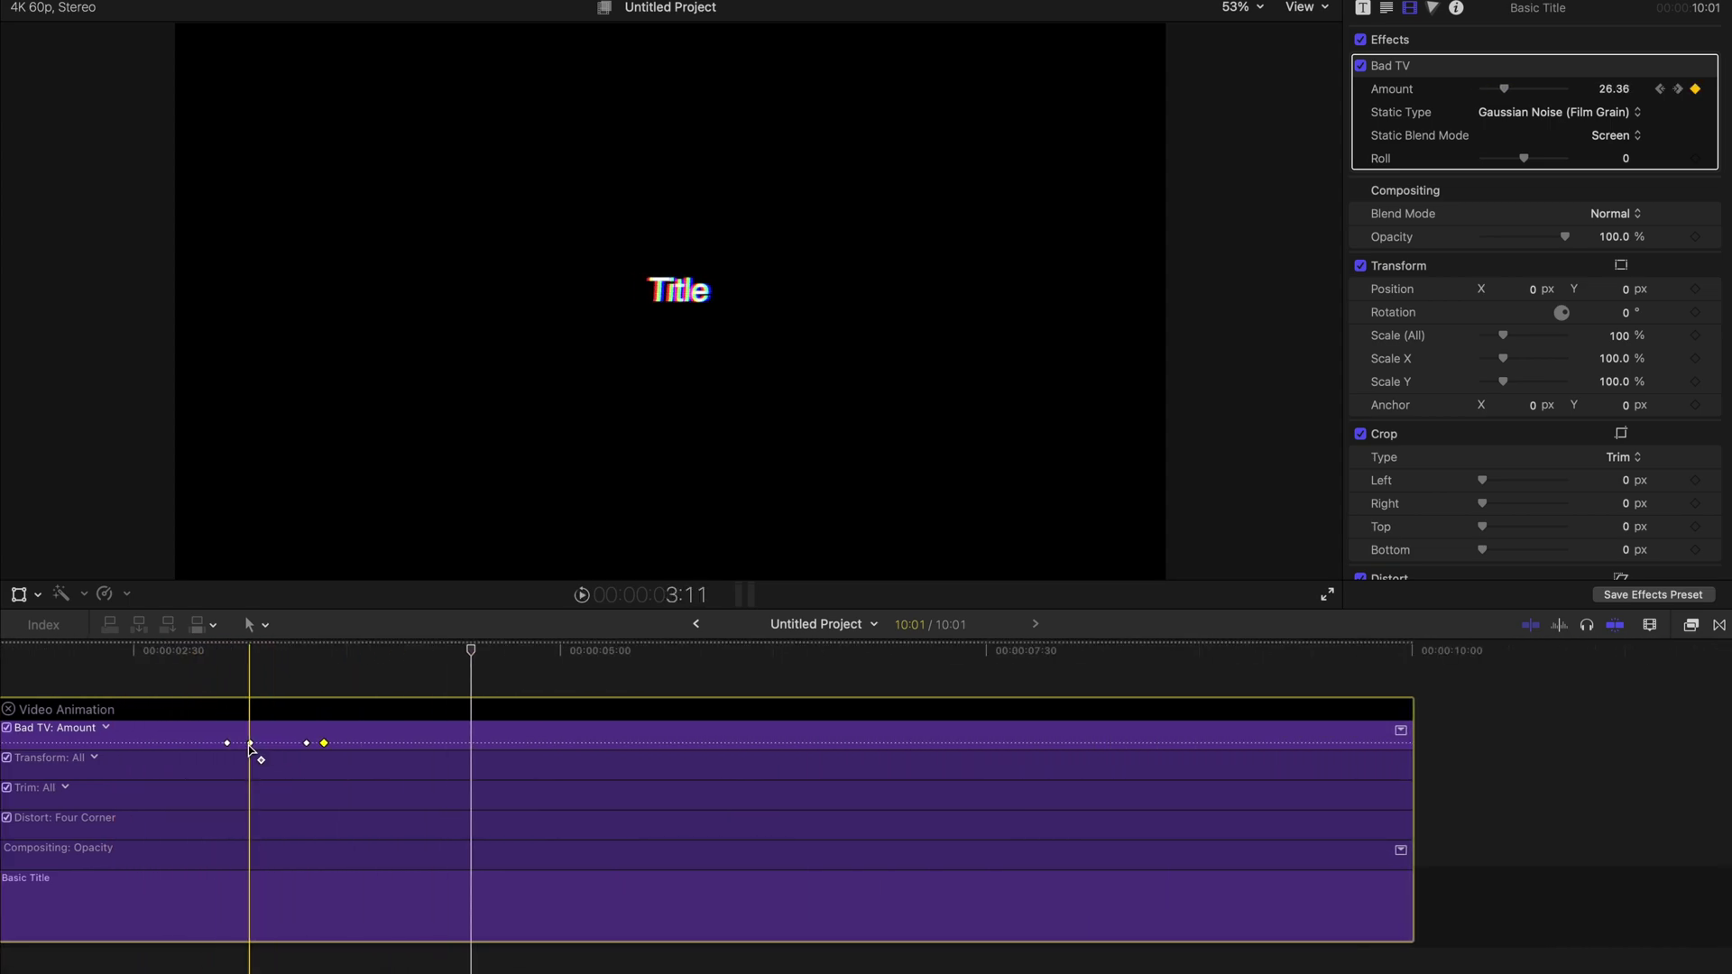
pyautogui.moveTo(228, 746); pyautogui.dragTo(276, 744)
pyautogui.hotkey('shift', 'z')
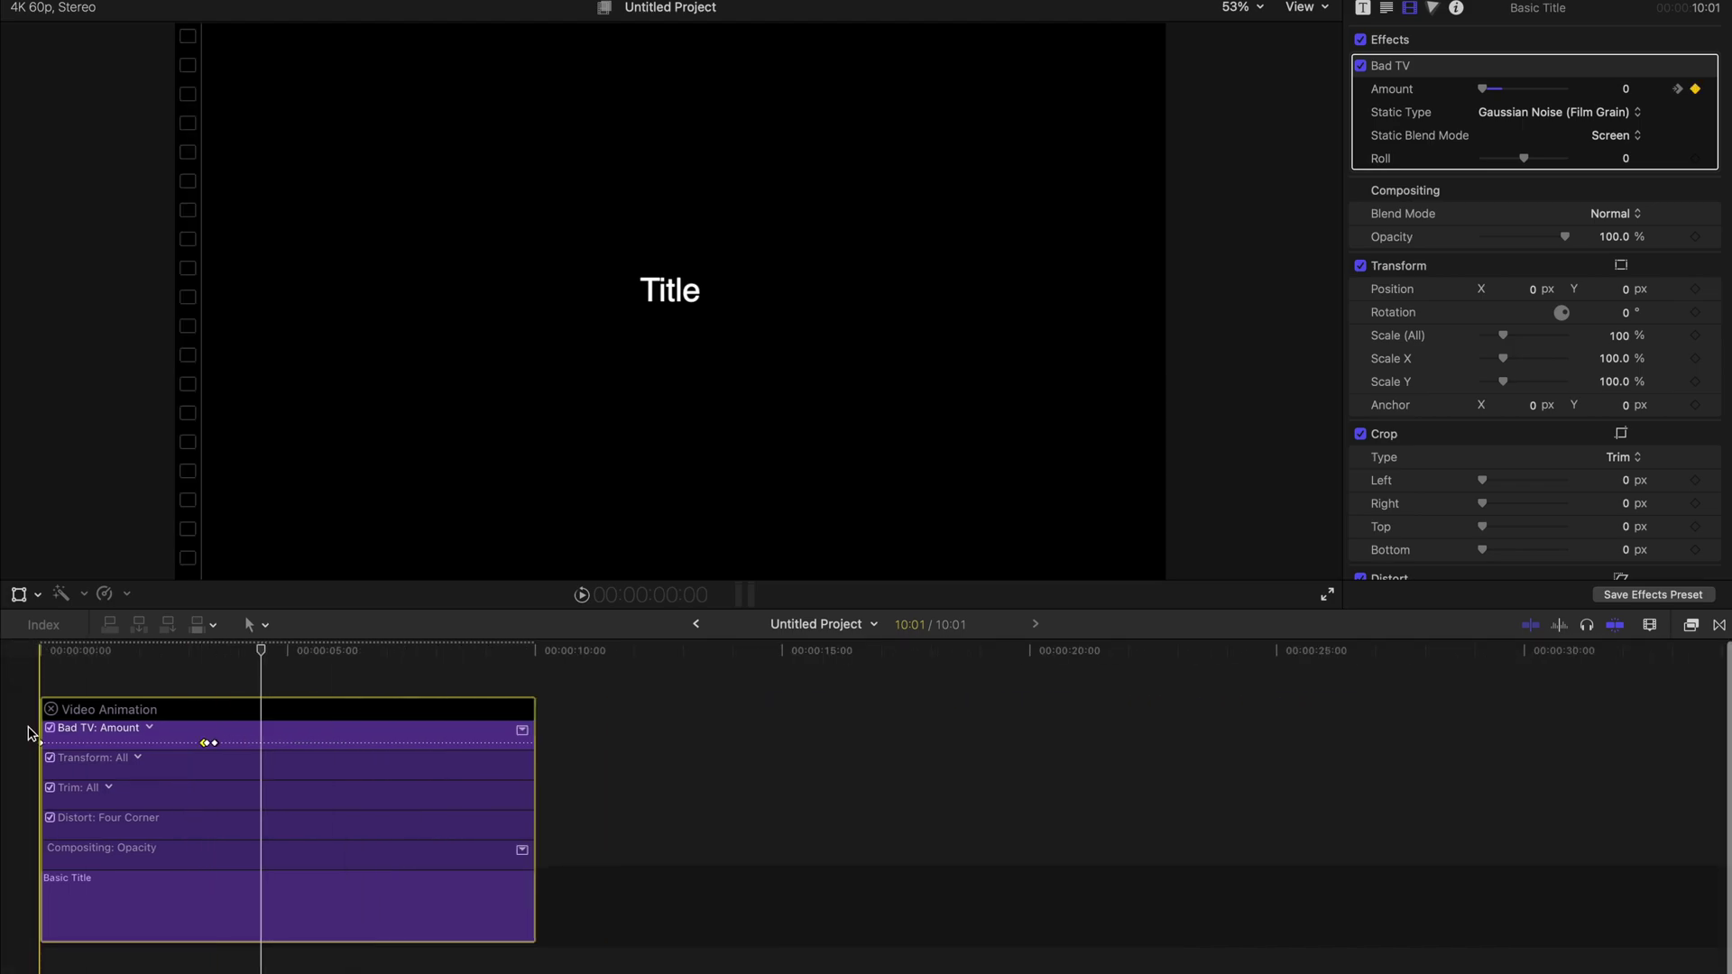
# Step: Move the clip-start Amount keyframe nearer to the glitch burst and trim the clip's start to it, leaving a 7:34 duration
pyautogui.moveTo(60, 742); pyautogui.dragTo(161, 743)
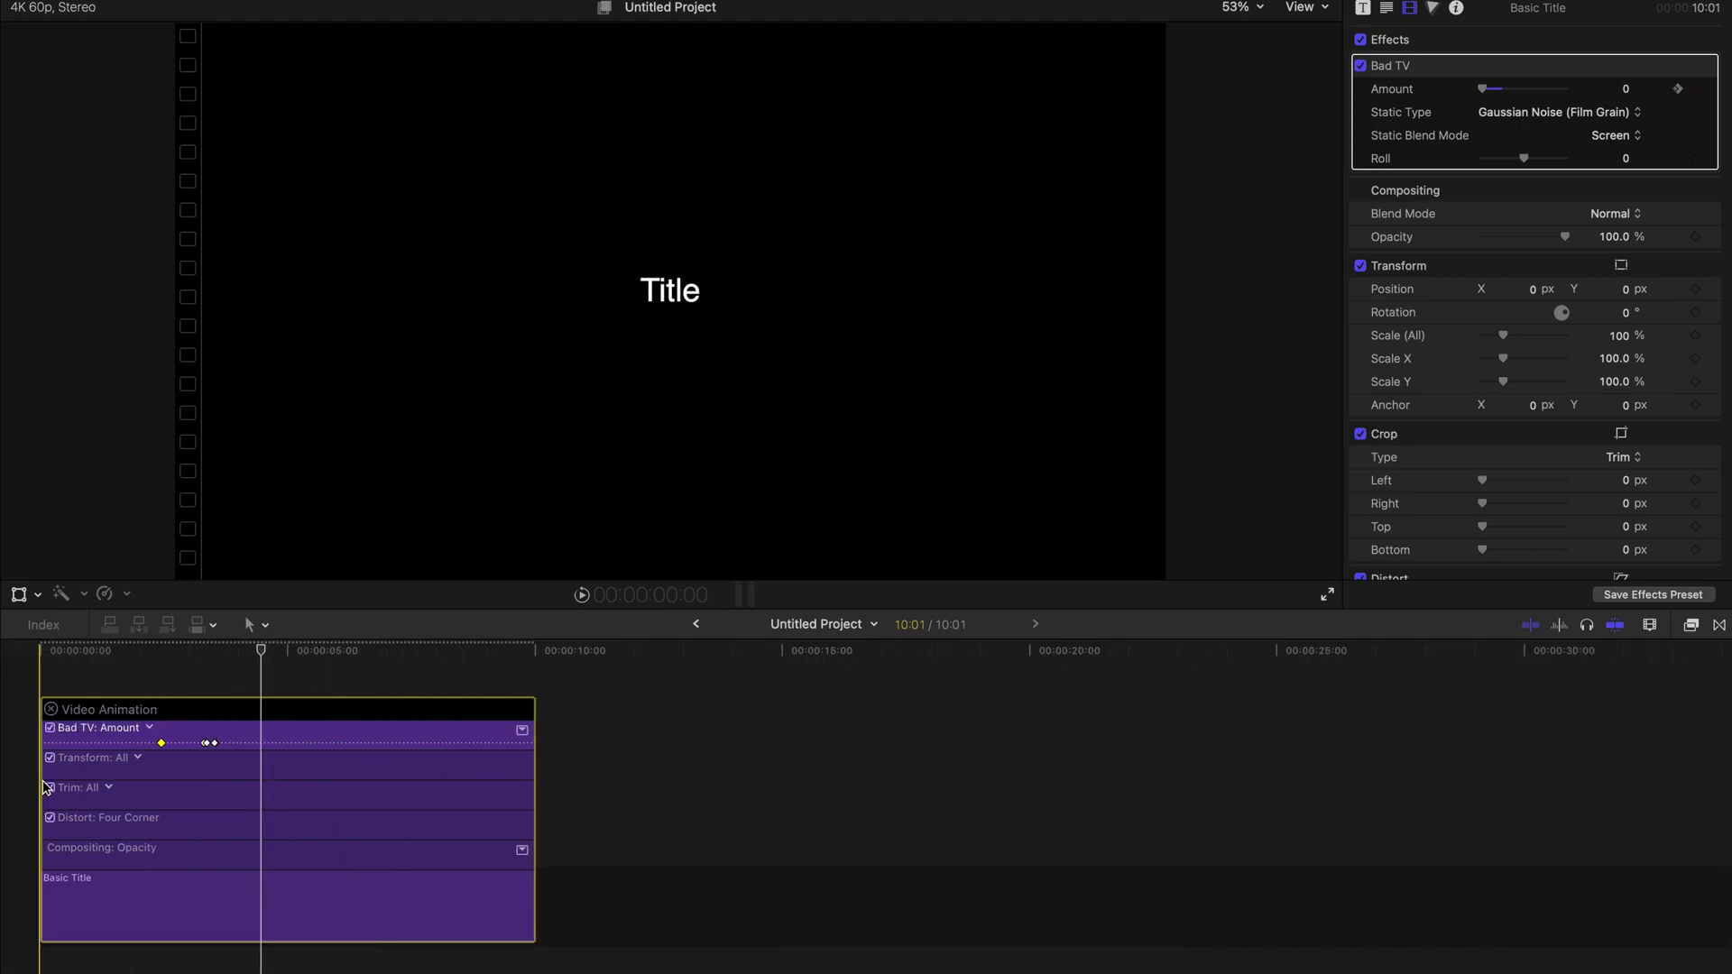
pyautogui.click(41, 765)
pyautogui.press('Home')
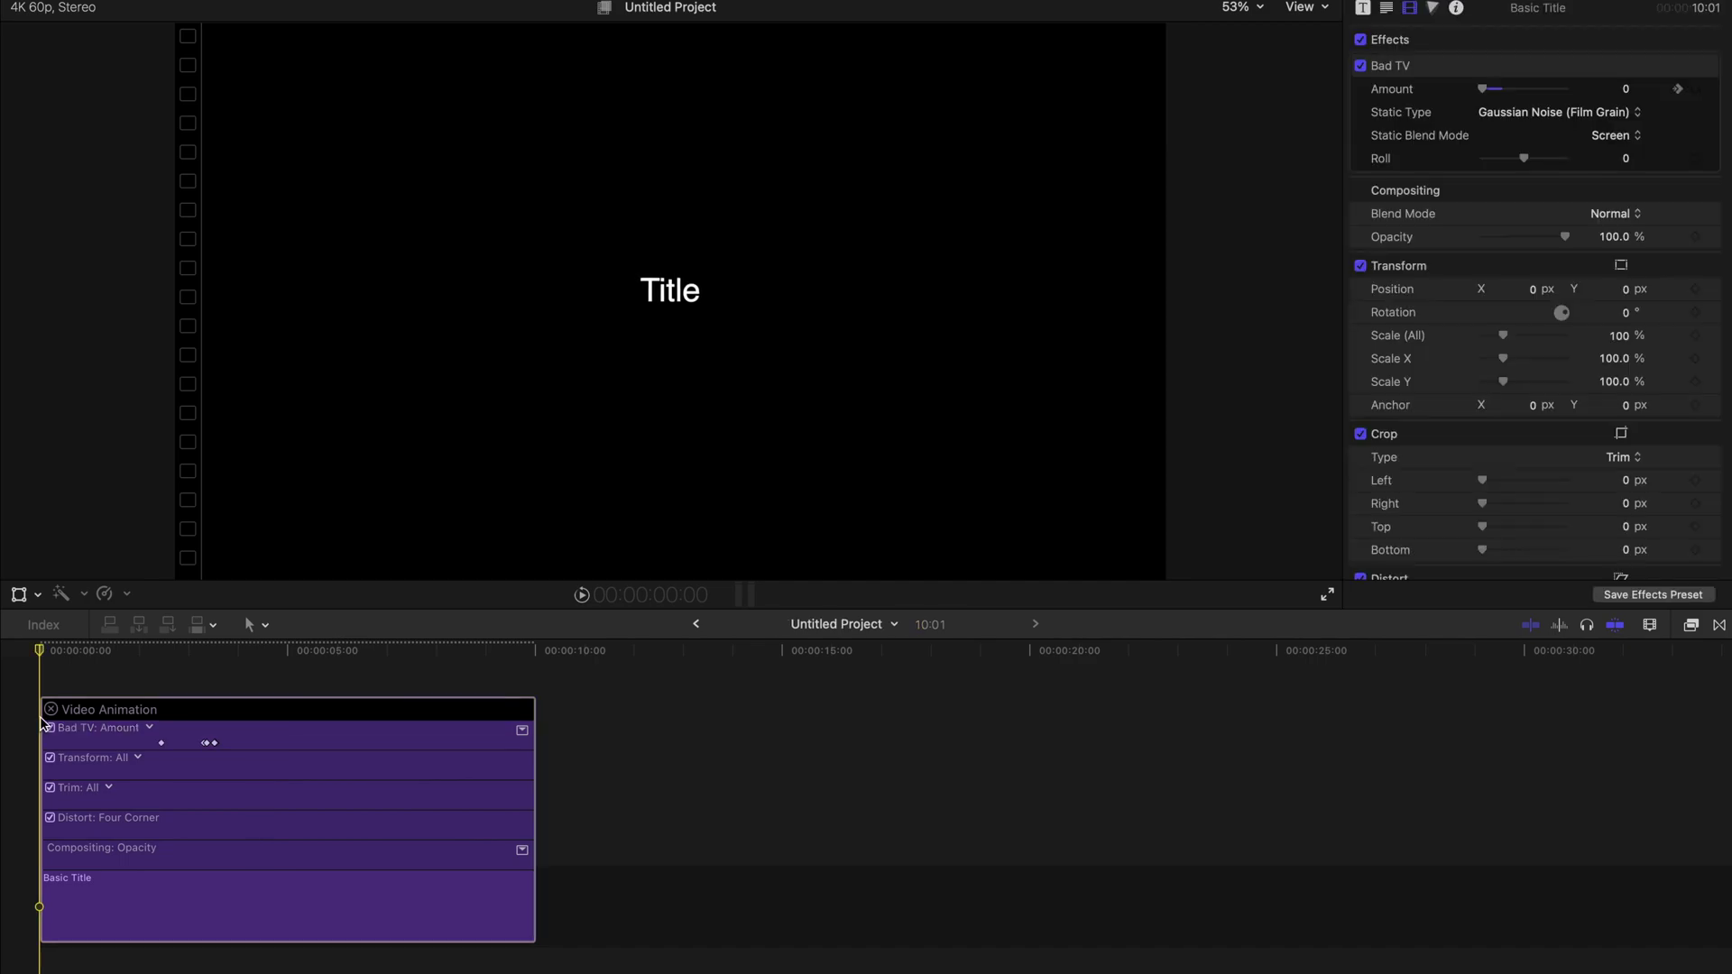
pyautogui.moveTo(45, 875); pyautogui.dragTo(162, 891)
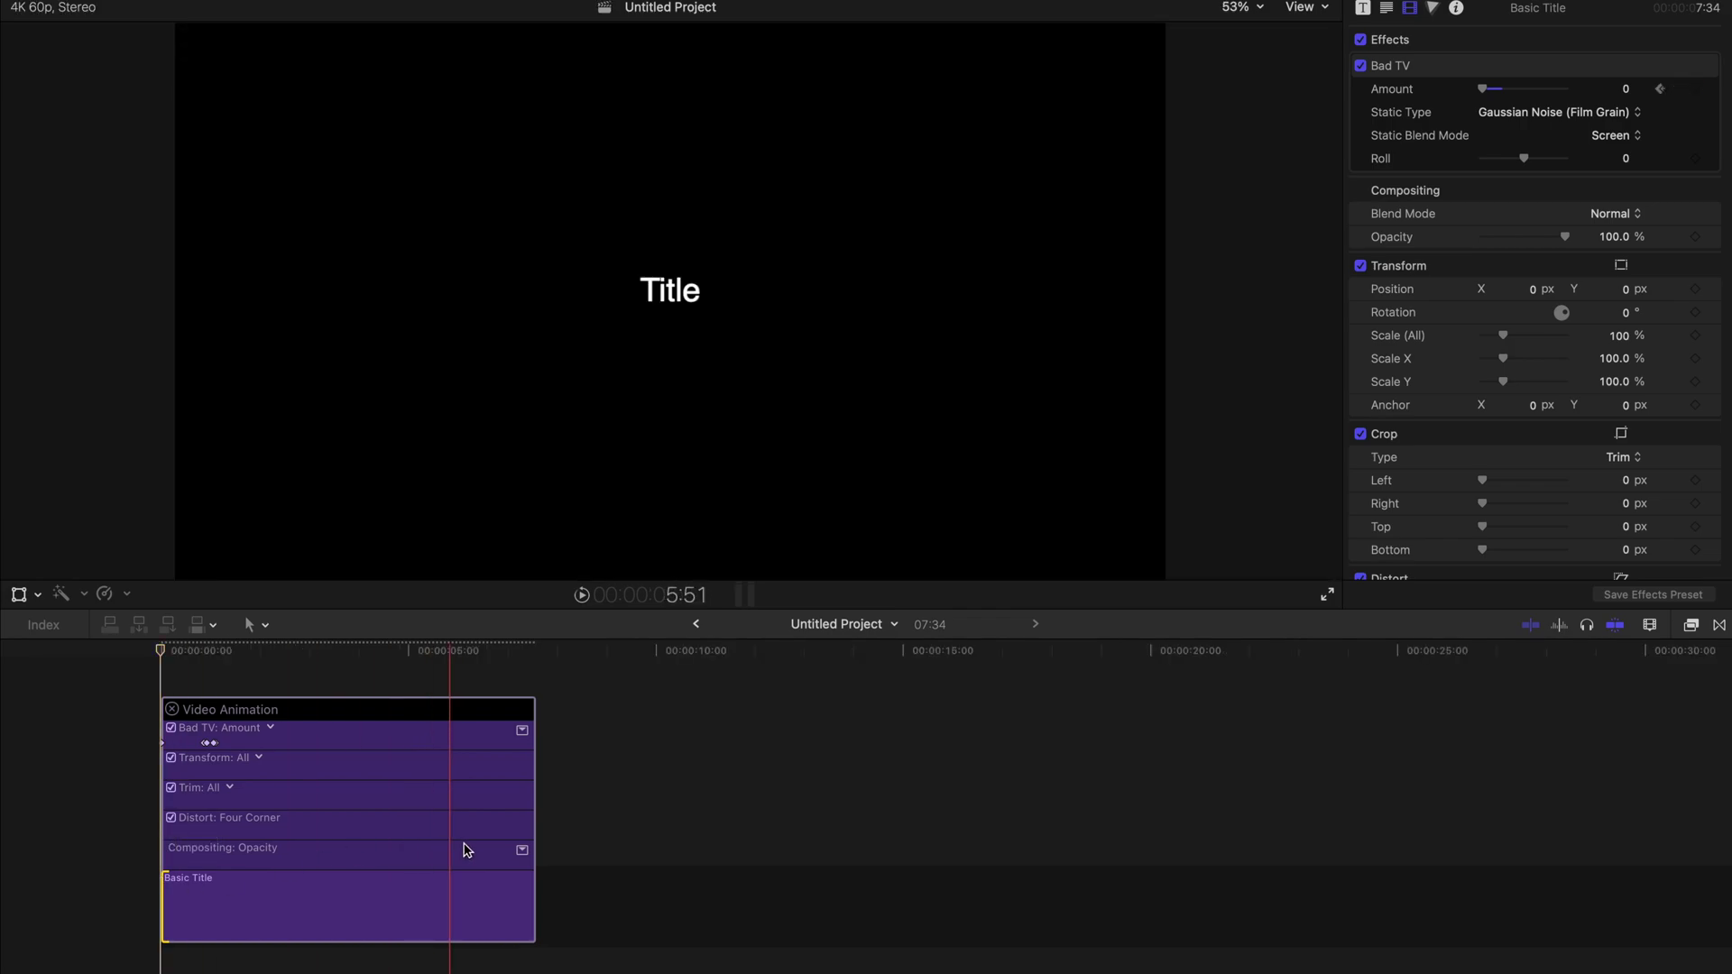
# Step: Trim the end of the title clip to a duration of 1:59 and play it back
pyautogui.moveTo(535, 890); pyautogui.dragTo(257, 878)
pyautogui.press('space')
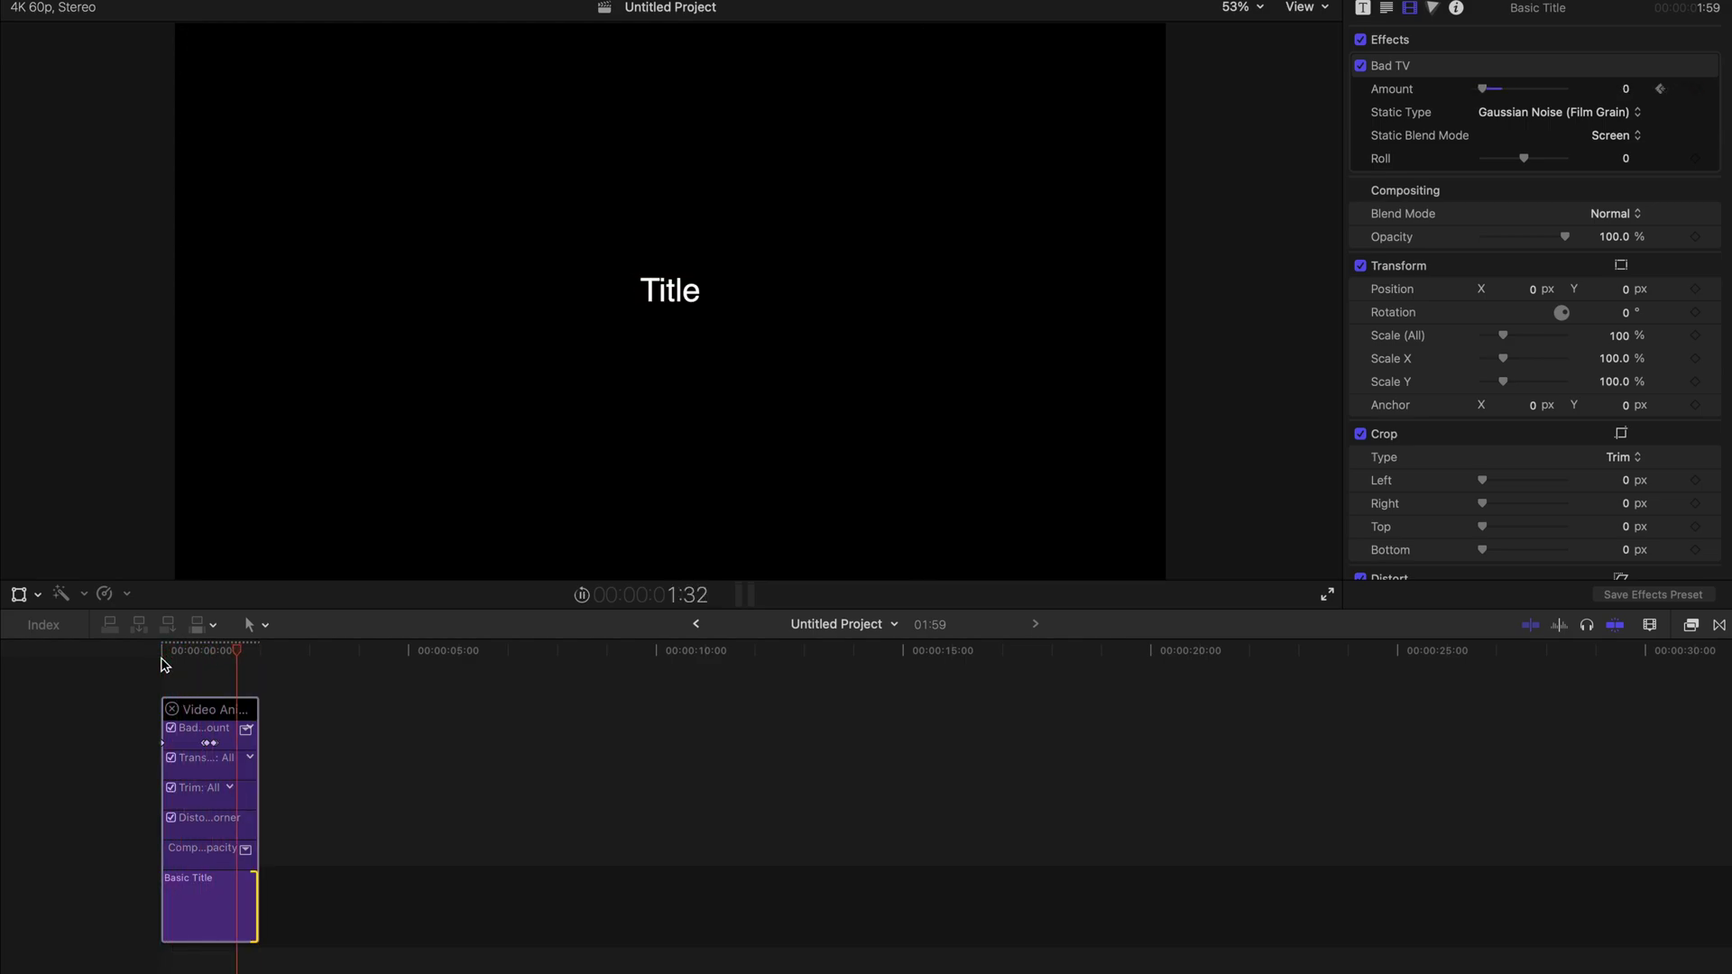
pyautogui.press('space')
# Step: Keyframe the Bad TV Roll at 0 at frame 52, 15.0 at frame 55 and -9.0 at frame 59
pyautogui.press('super+equal')
pyautogui.press('super+equal')
pyautogui.press('super+equal')
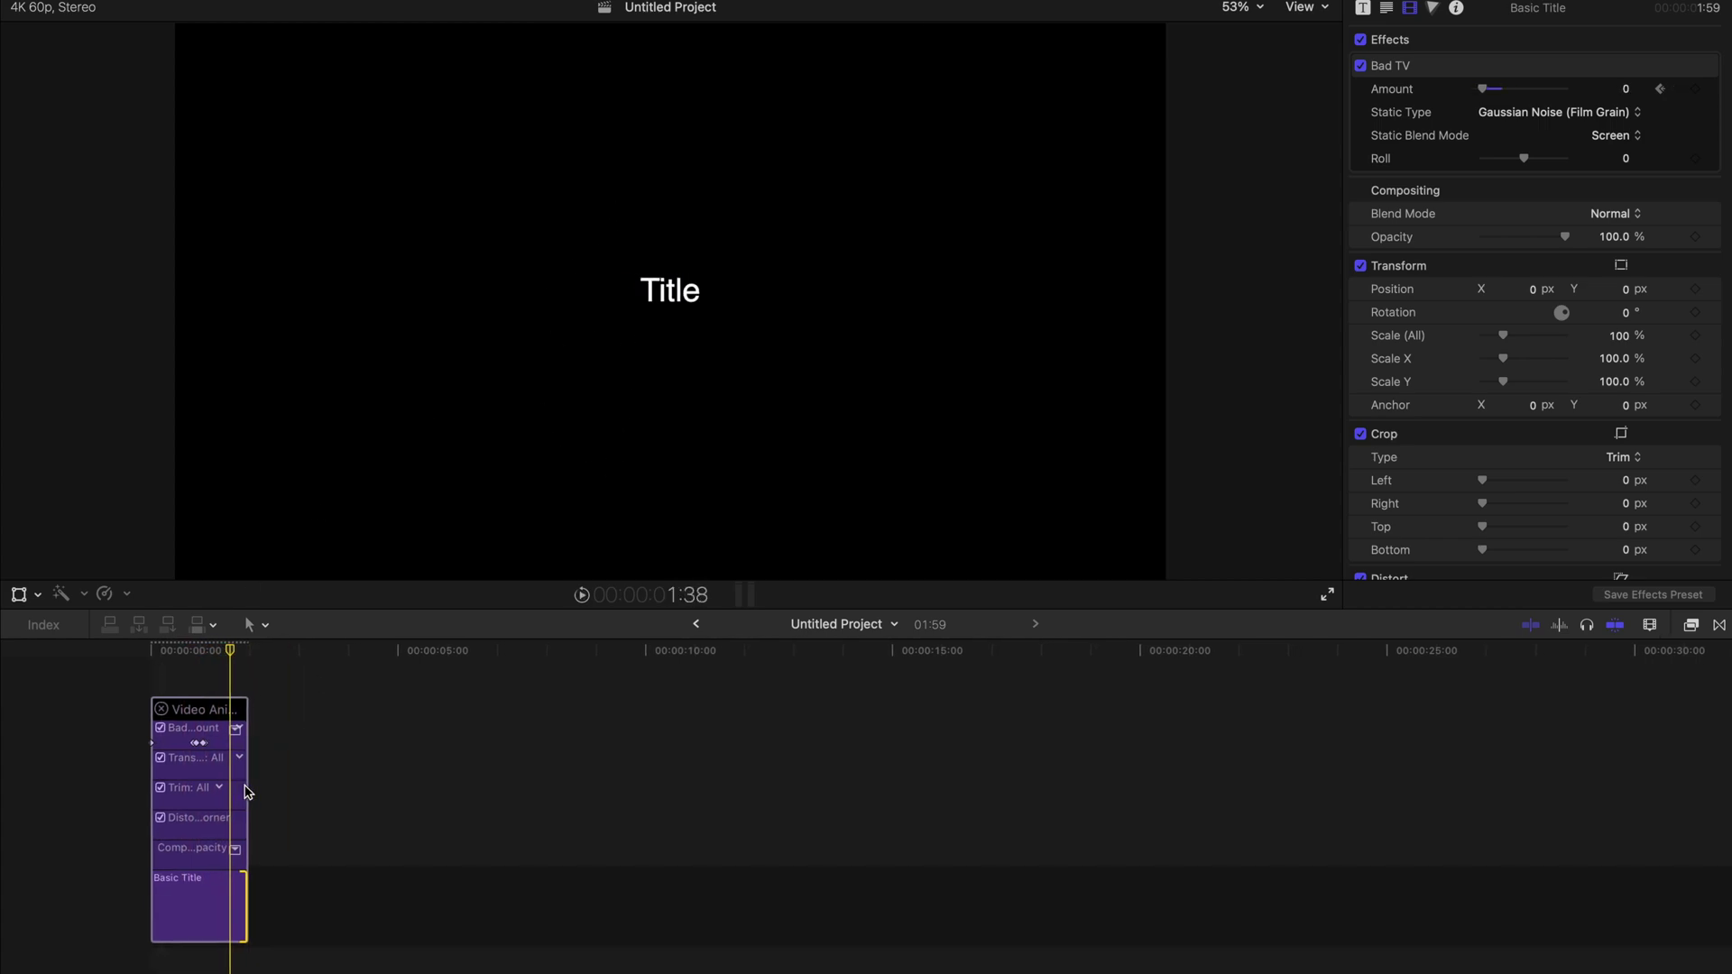
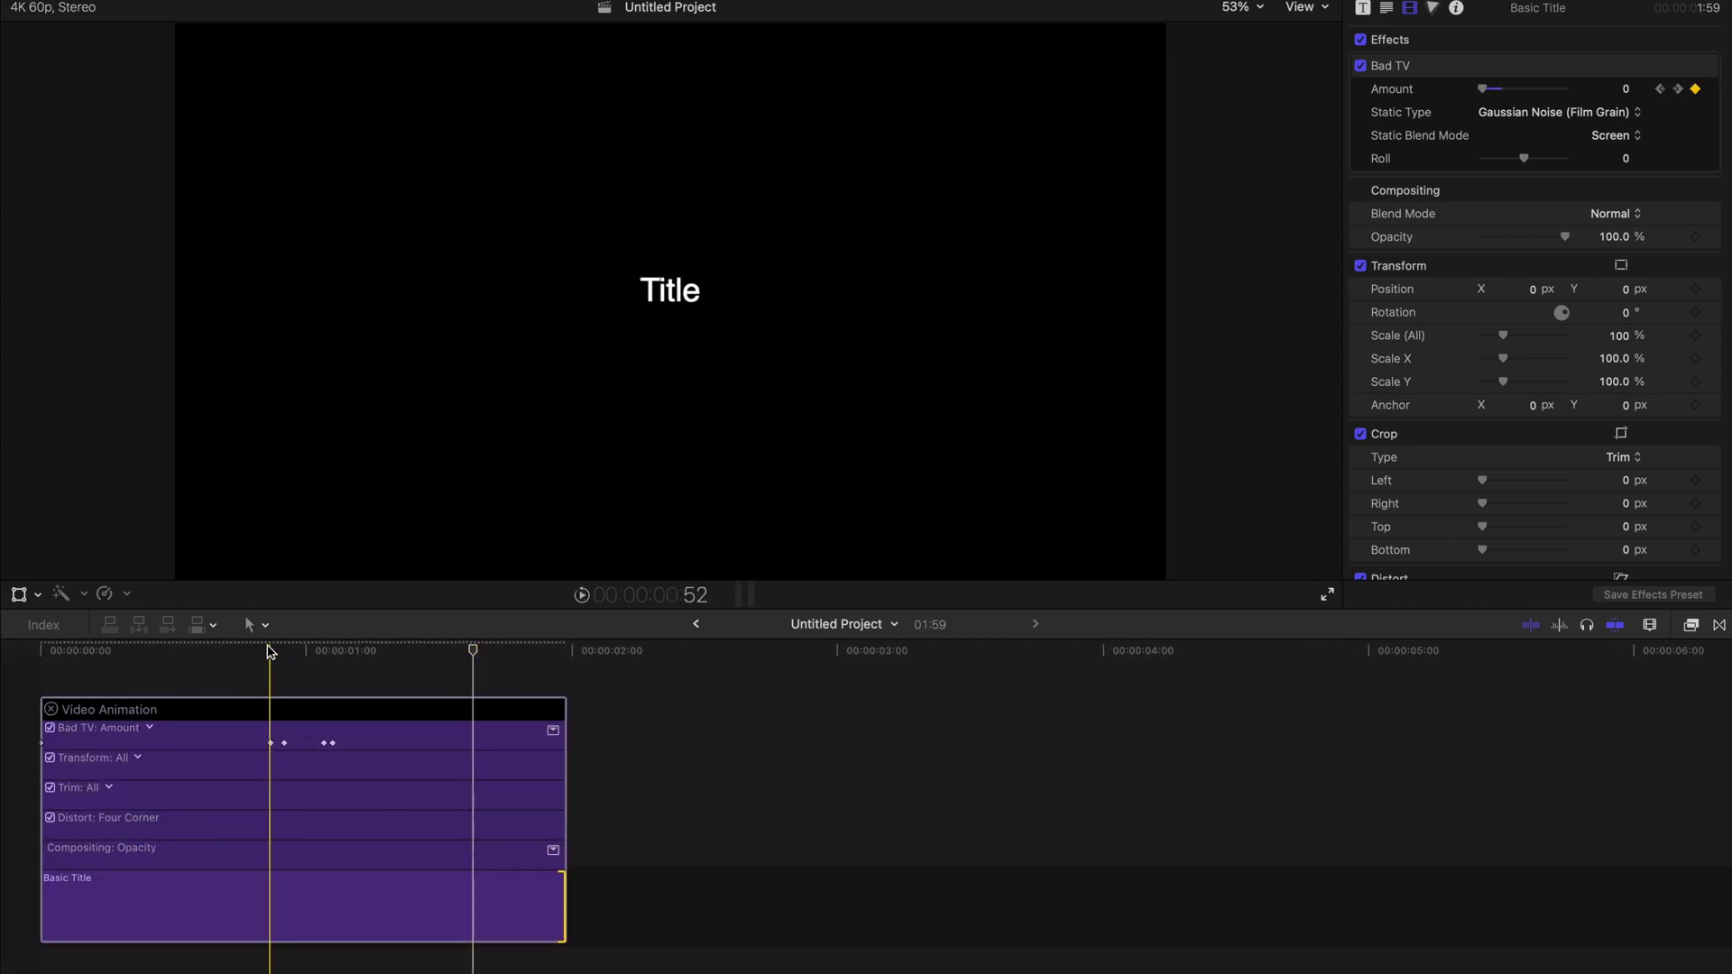
pyautogui.click(269, 648)
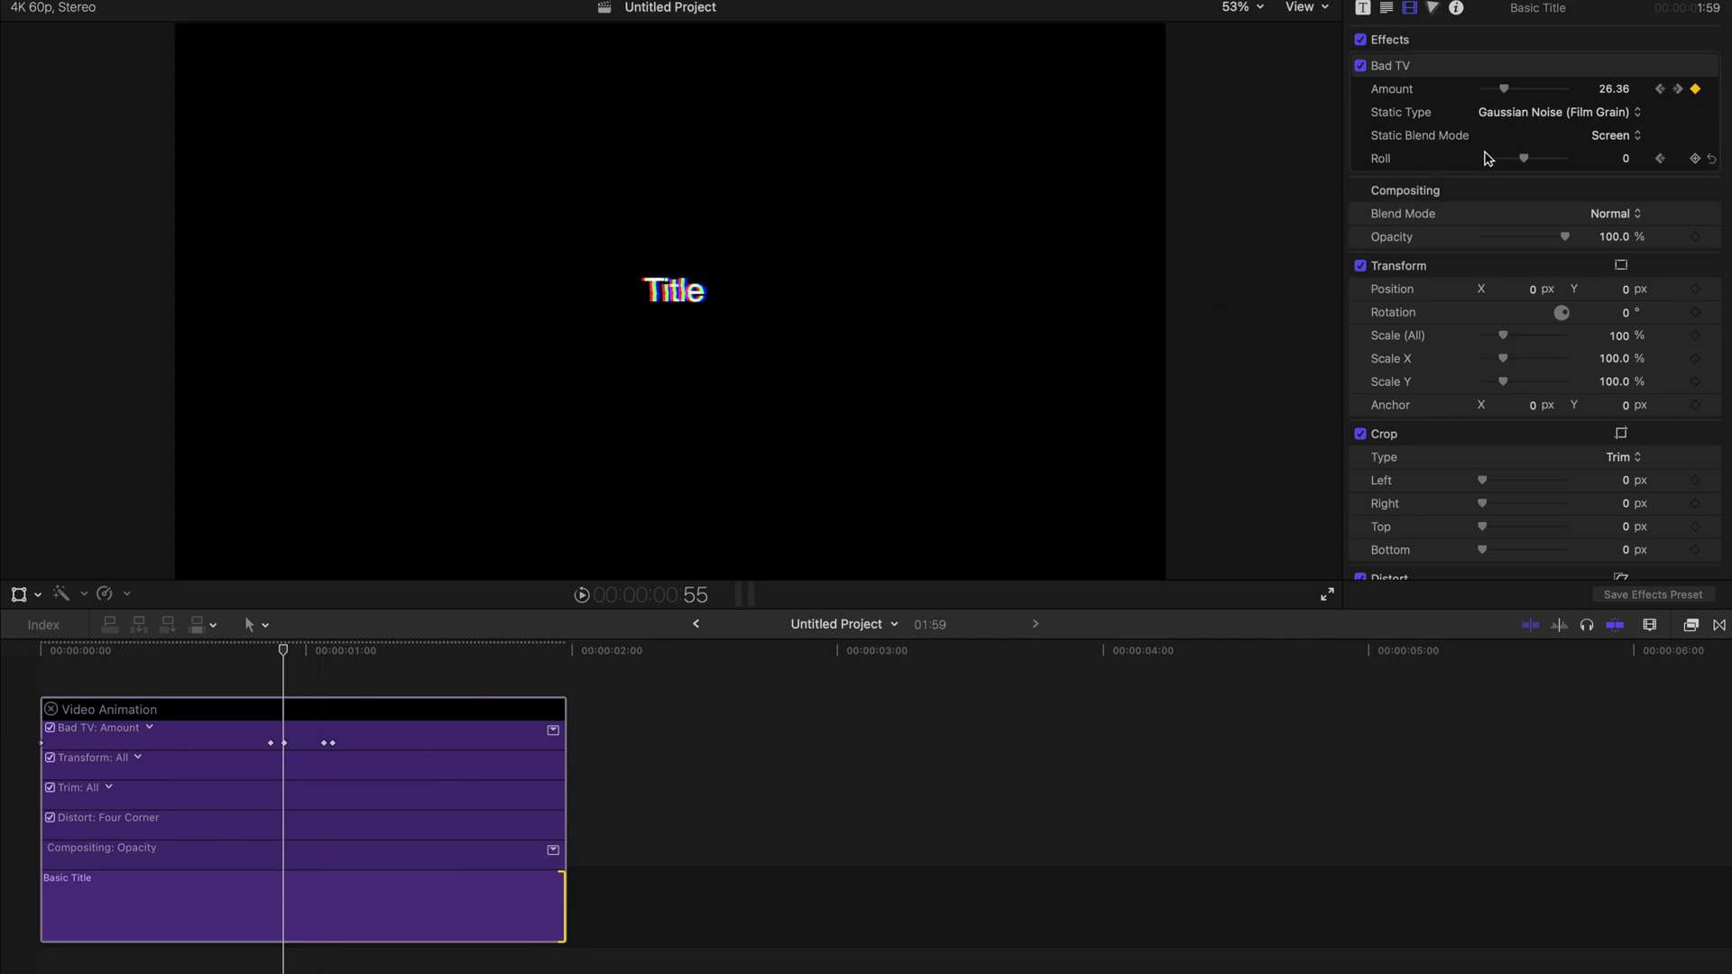
pyautogui.moveTo(1525, 160); pyautogui.dragTo(1532, 164)
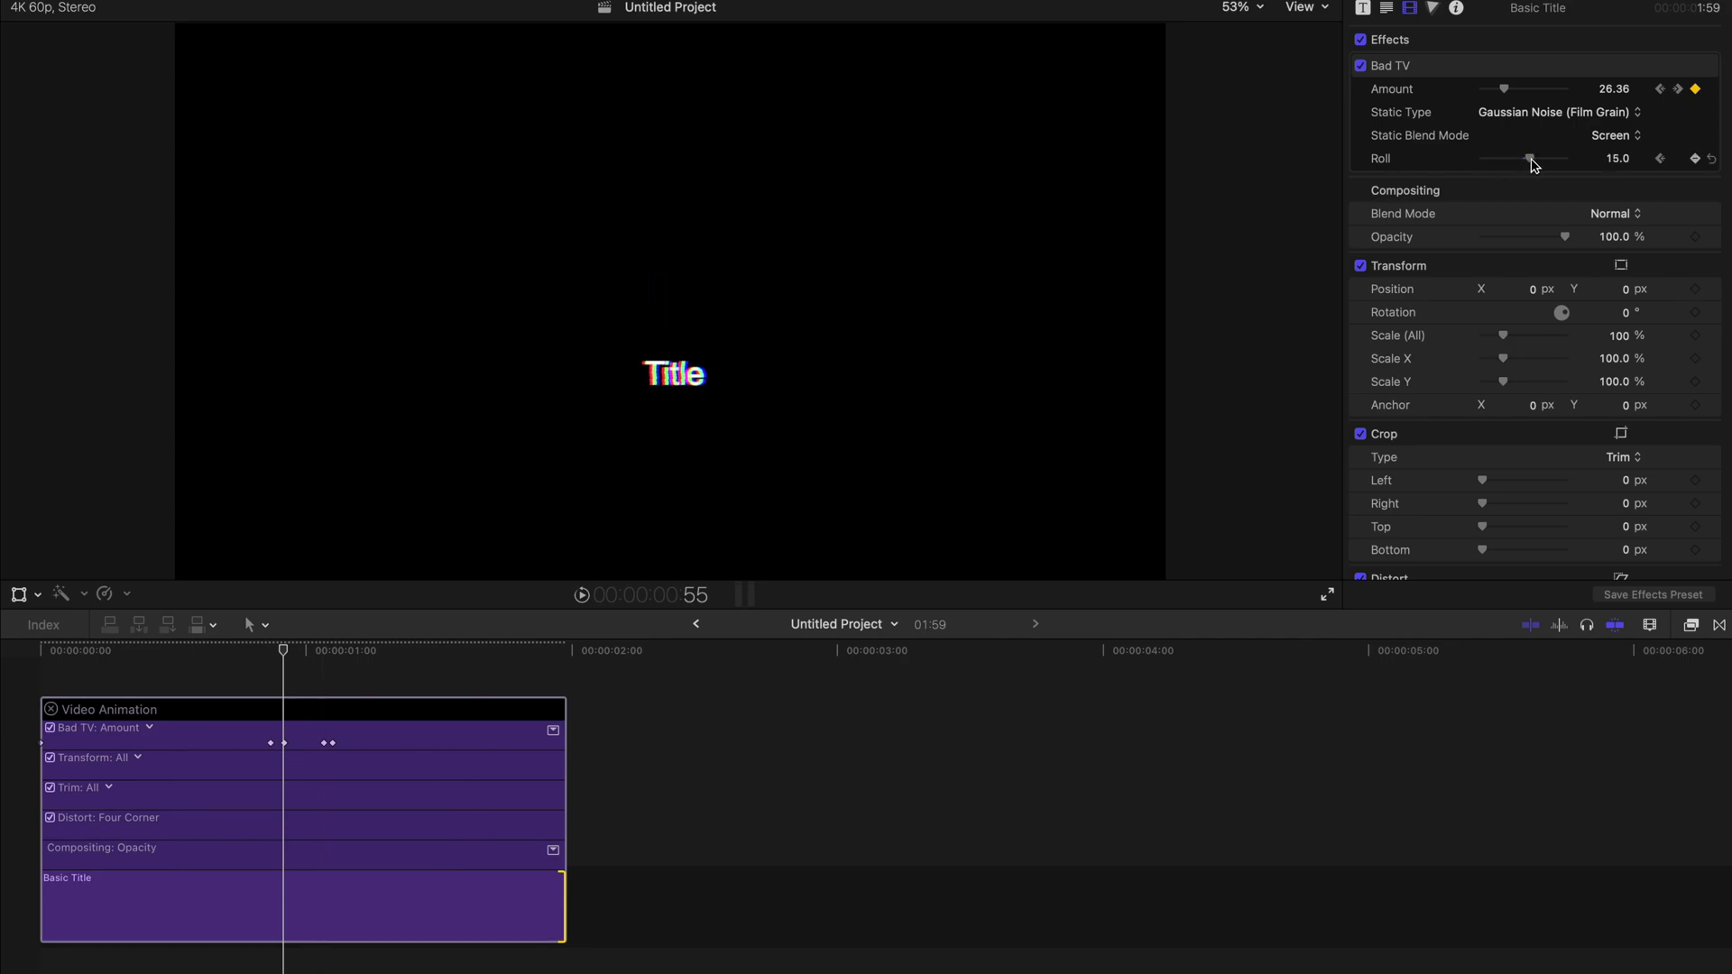
pyautogui.click(303, 651)
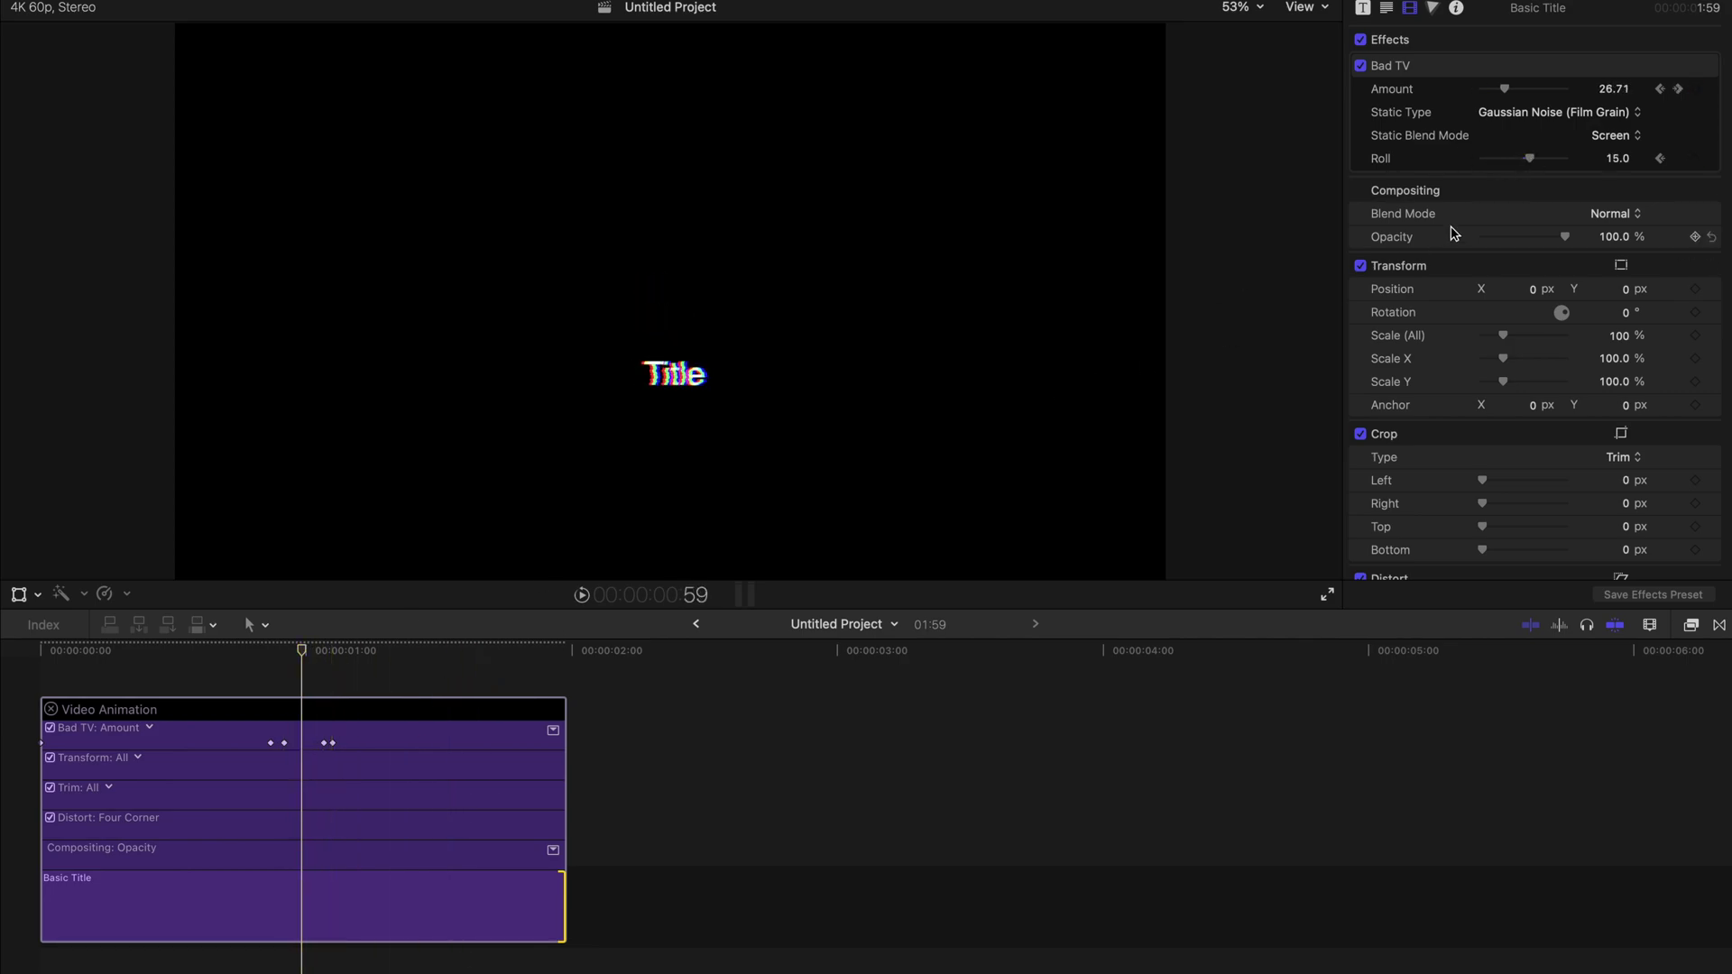
pyautogui.moveTo(1527, 163); pyautogui.dragTo(1520, 161)
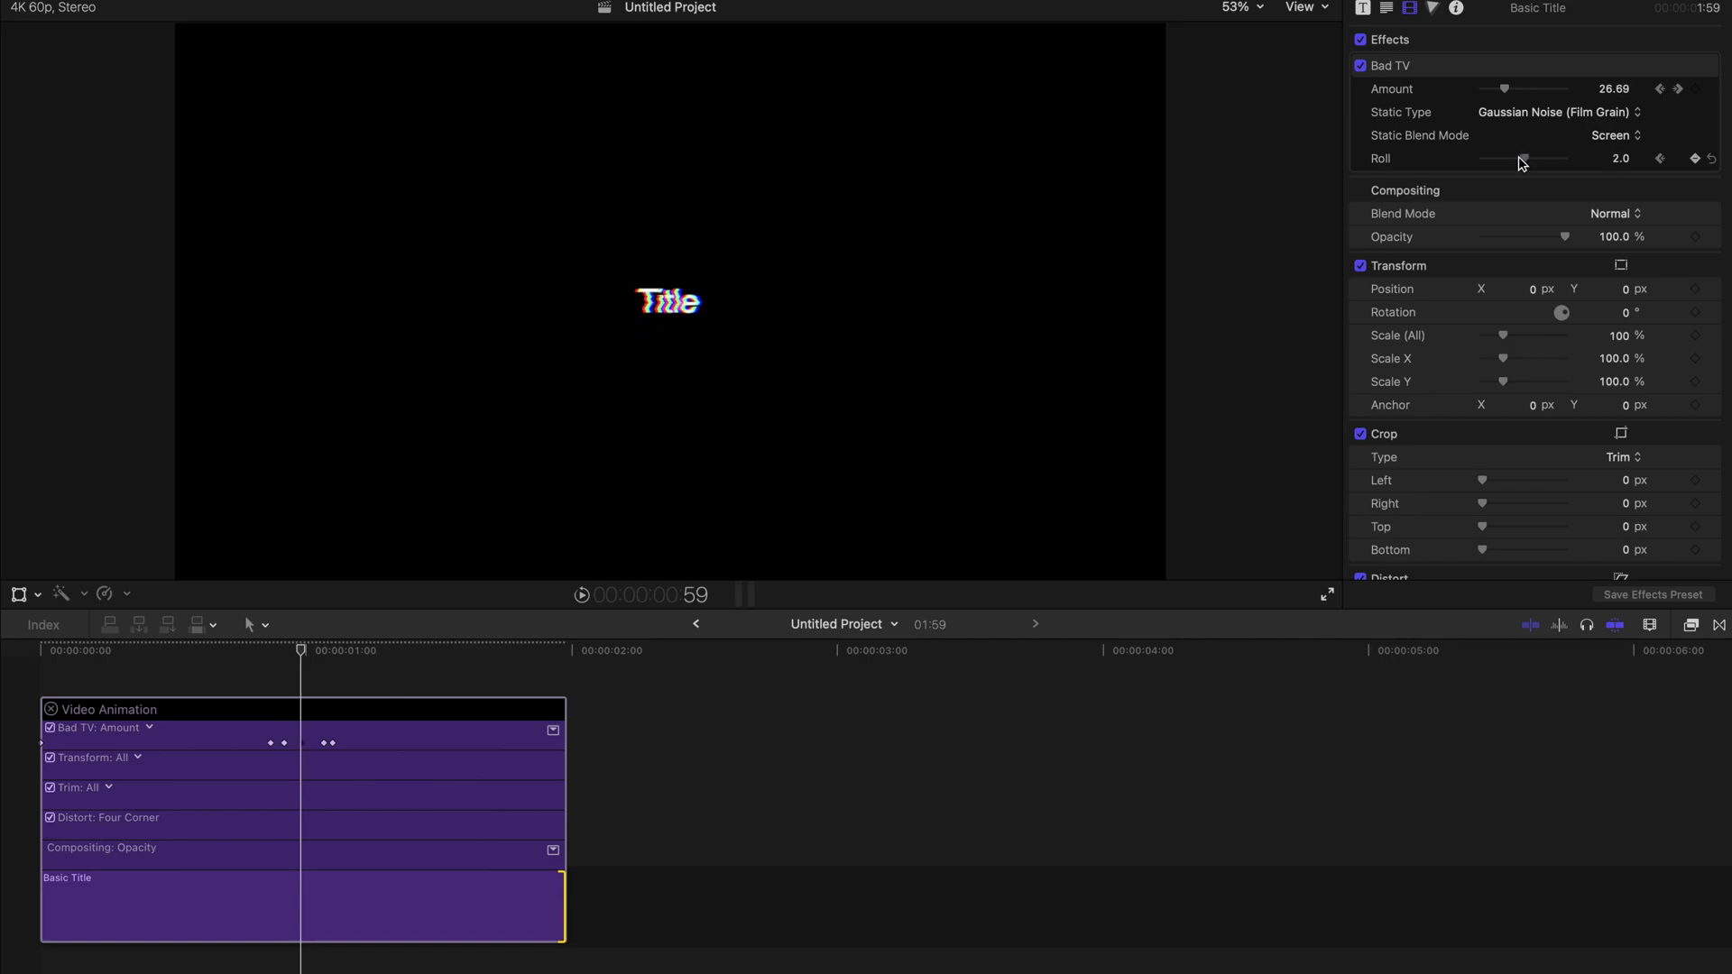
# Step: Keyframe the Bad TV Roll at 10.0 at 1:04 and play the clip from its start
pyautogui.click(314, 664)
pyautogui.click(311, 659)
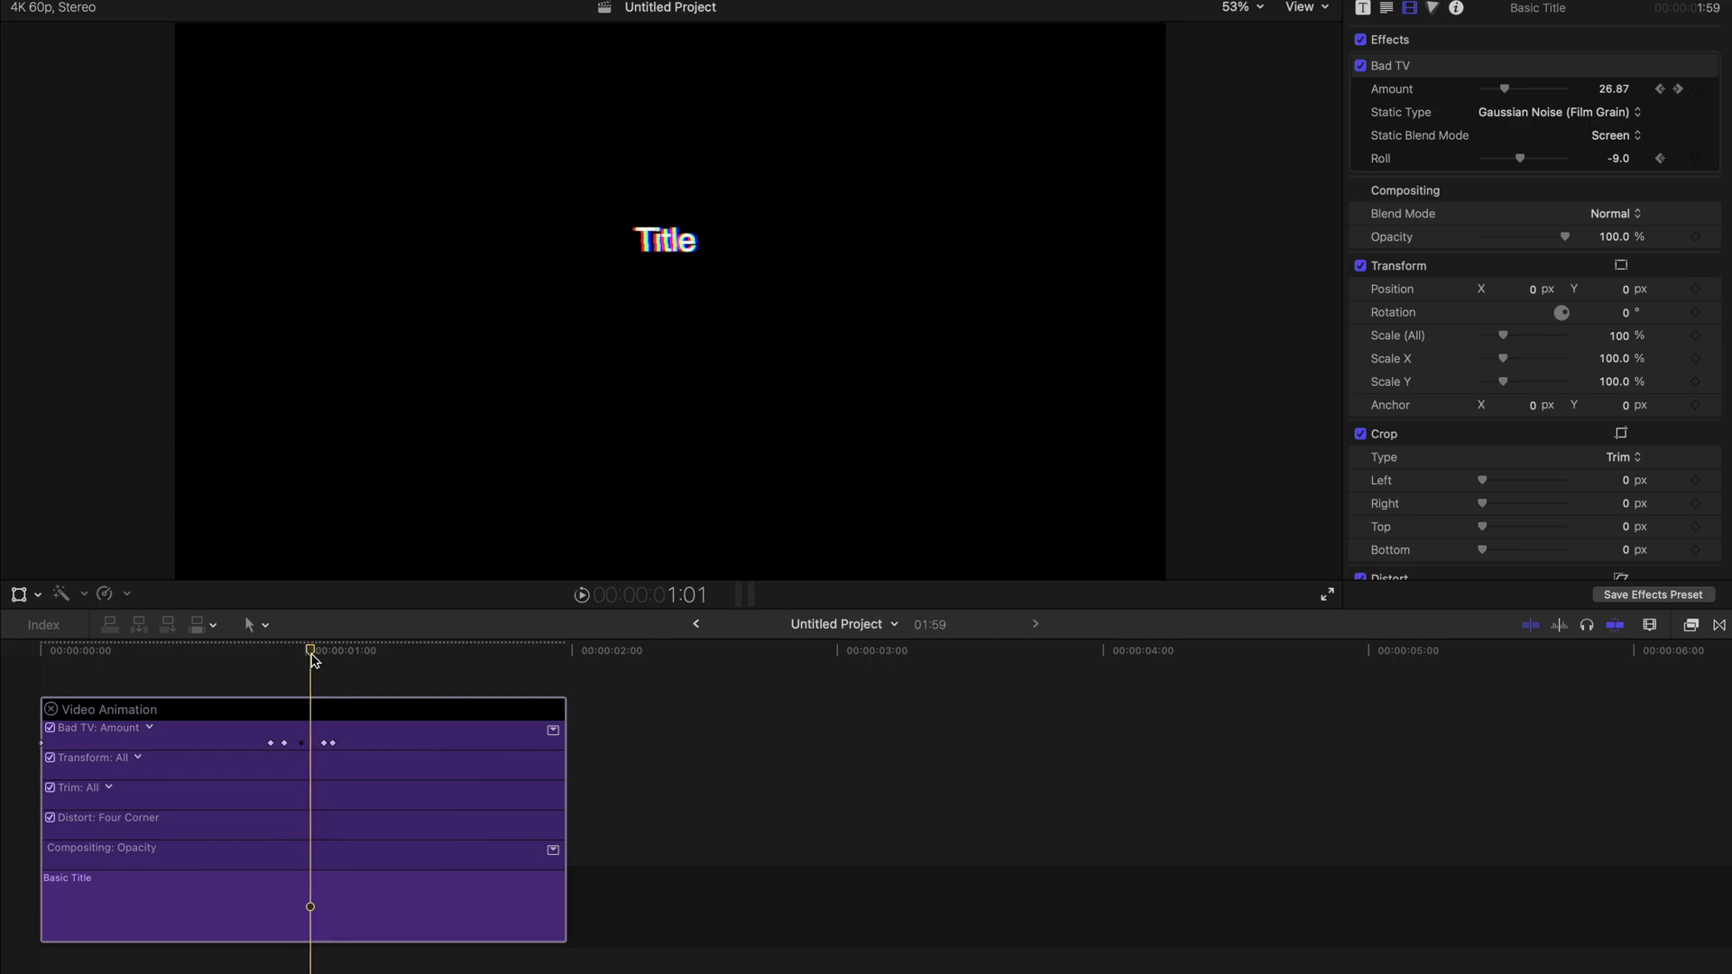
pyautogui.moveTo(312, 660); pyautogui.dragTo(320, 659)
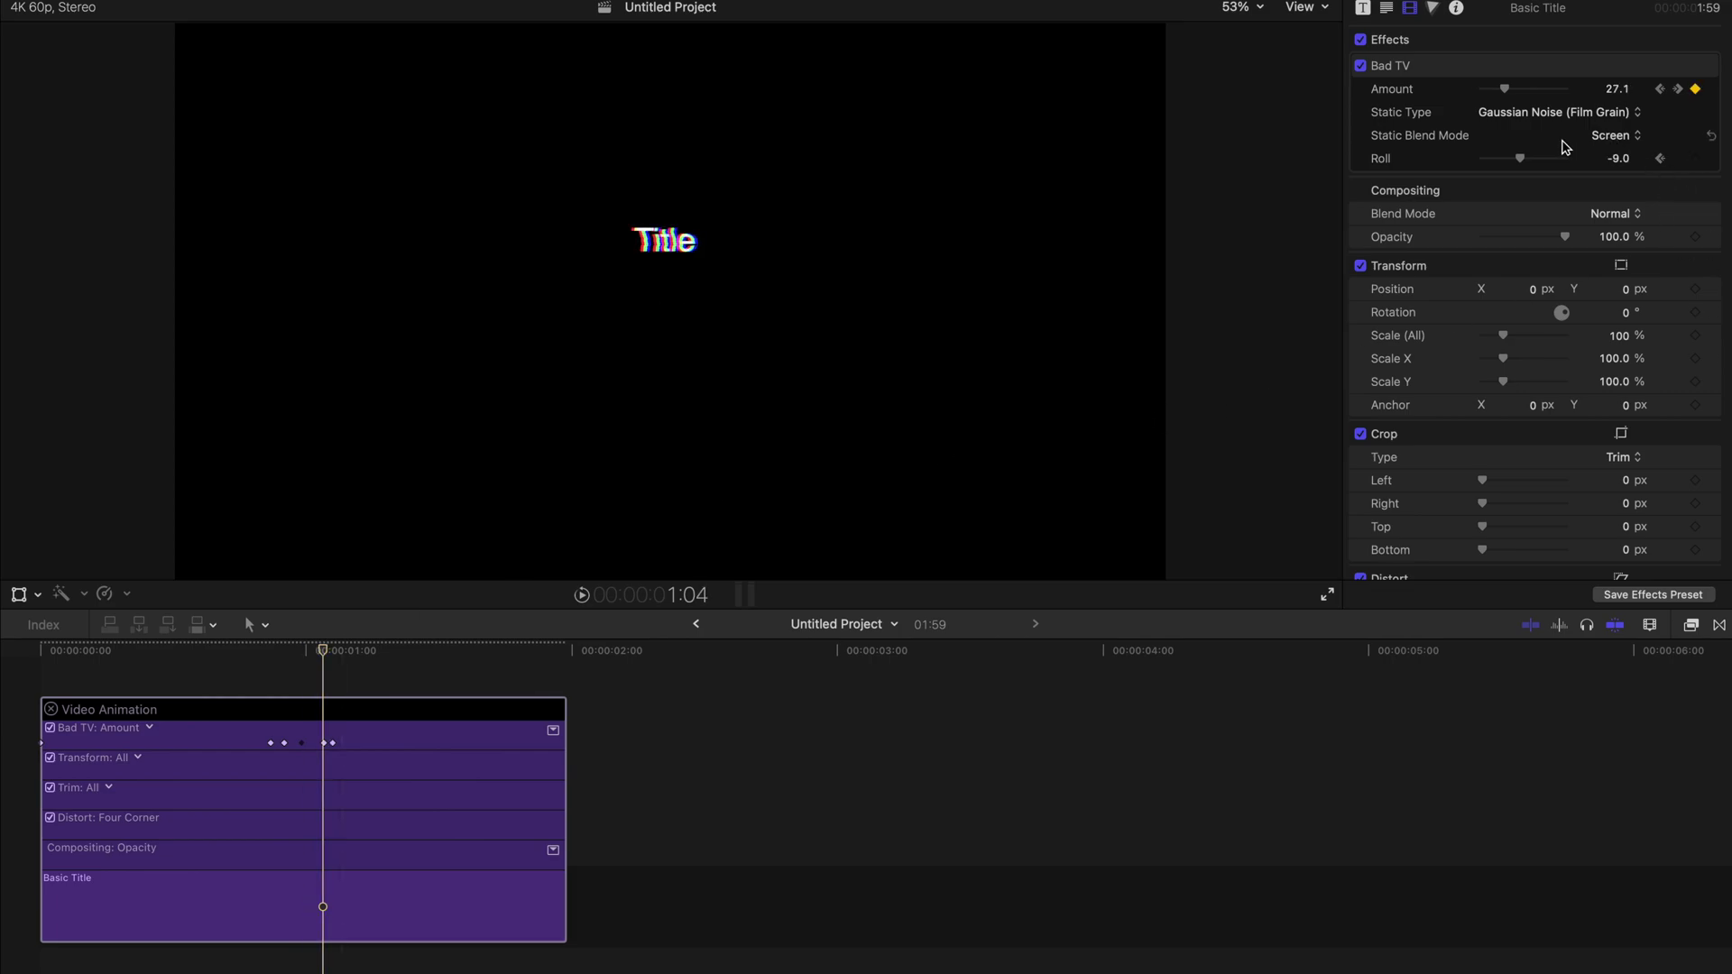
pyautogui.moveTo(1523, 160); pyautogui.dragTo(1529, 161)
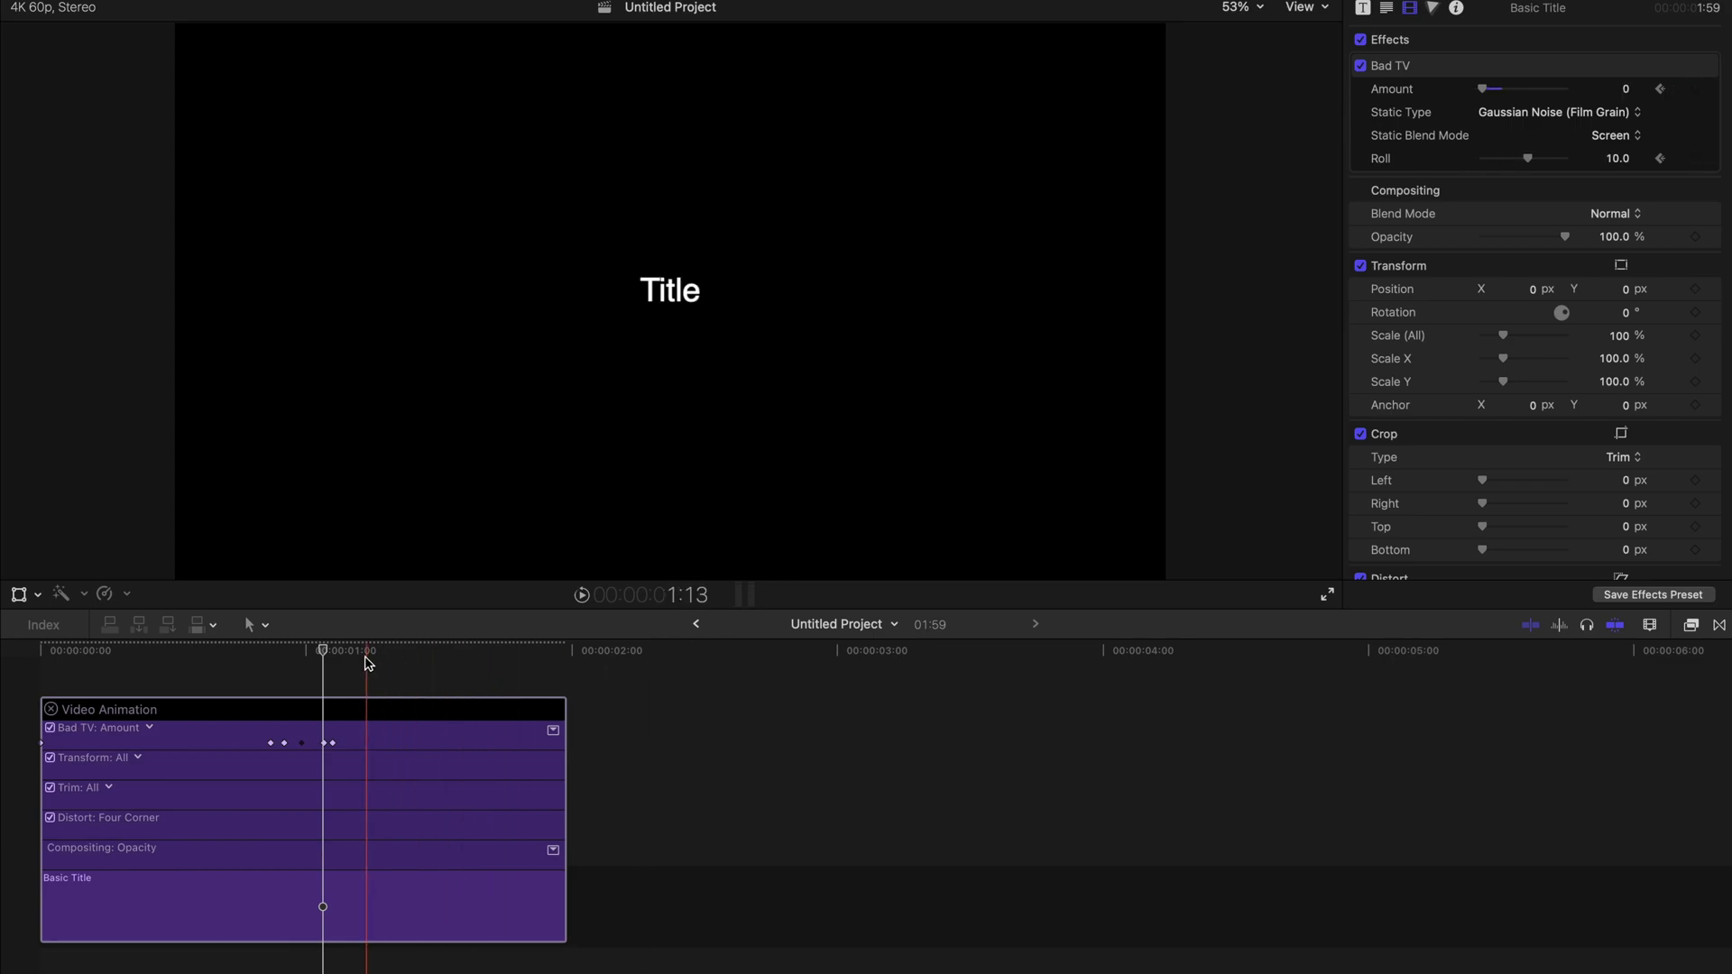
pyautogui.click(332, 650)
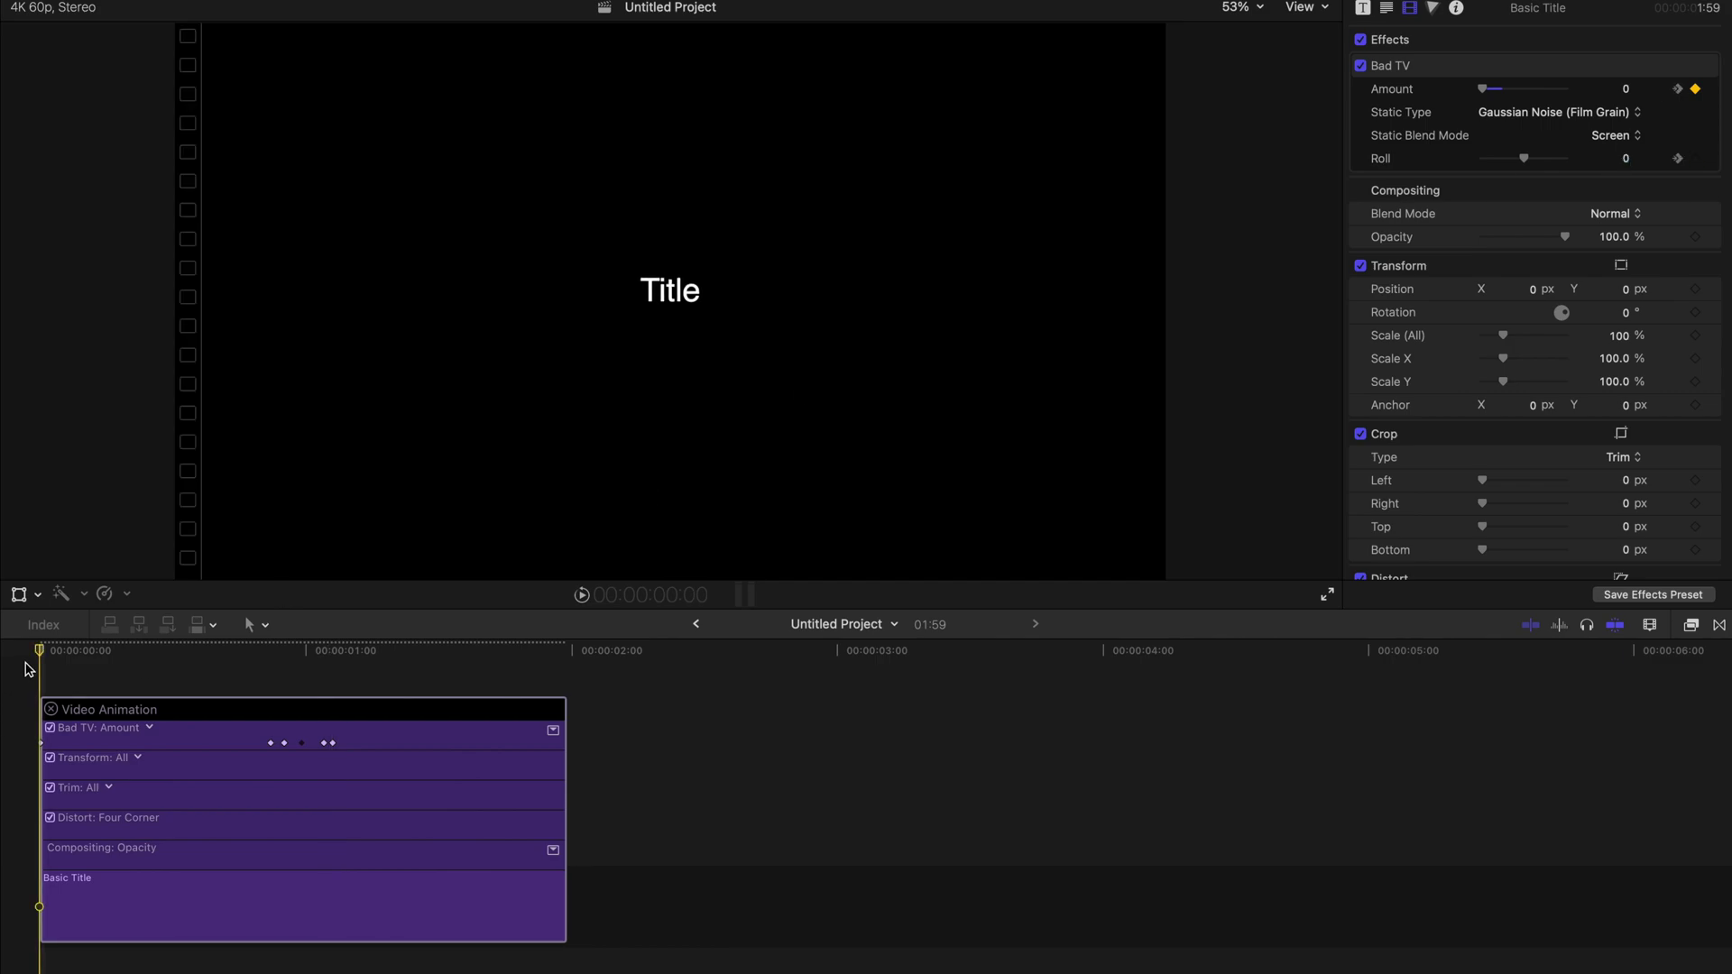
pyautogui.press('space')
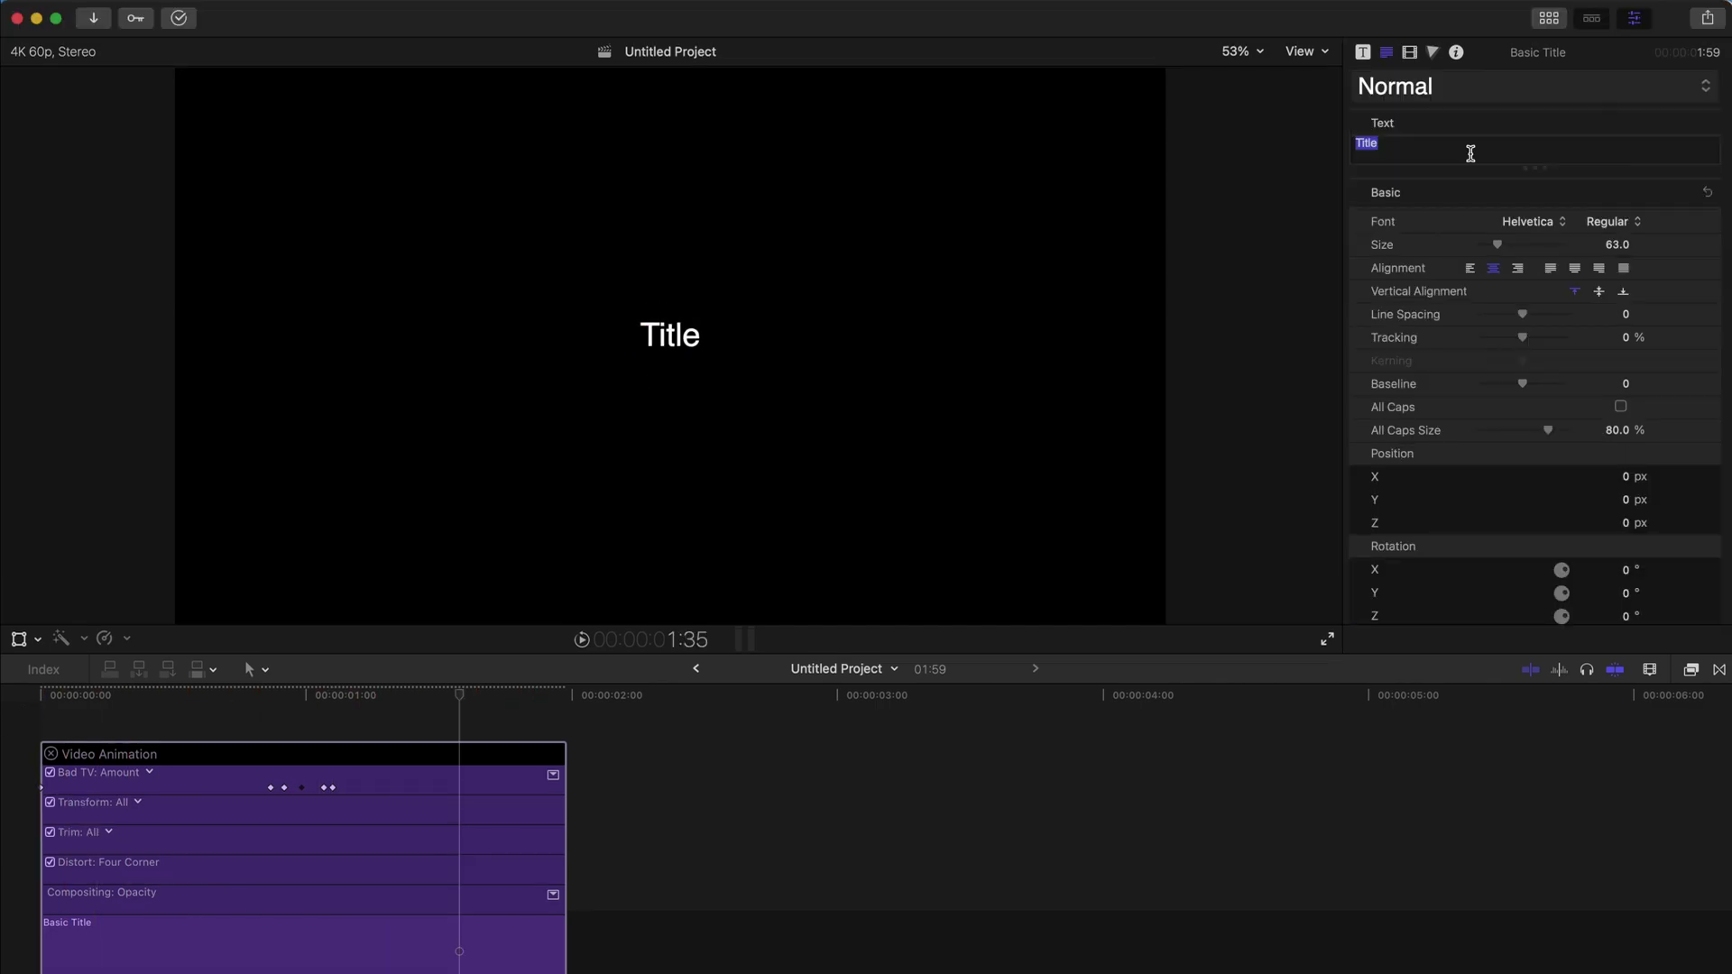
# Step: Change the title text to "Shake" with size 106 and tracking 14.94%
pyautogui.write('Shake')
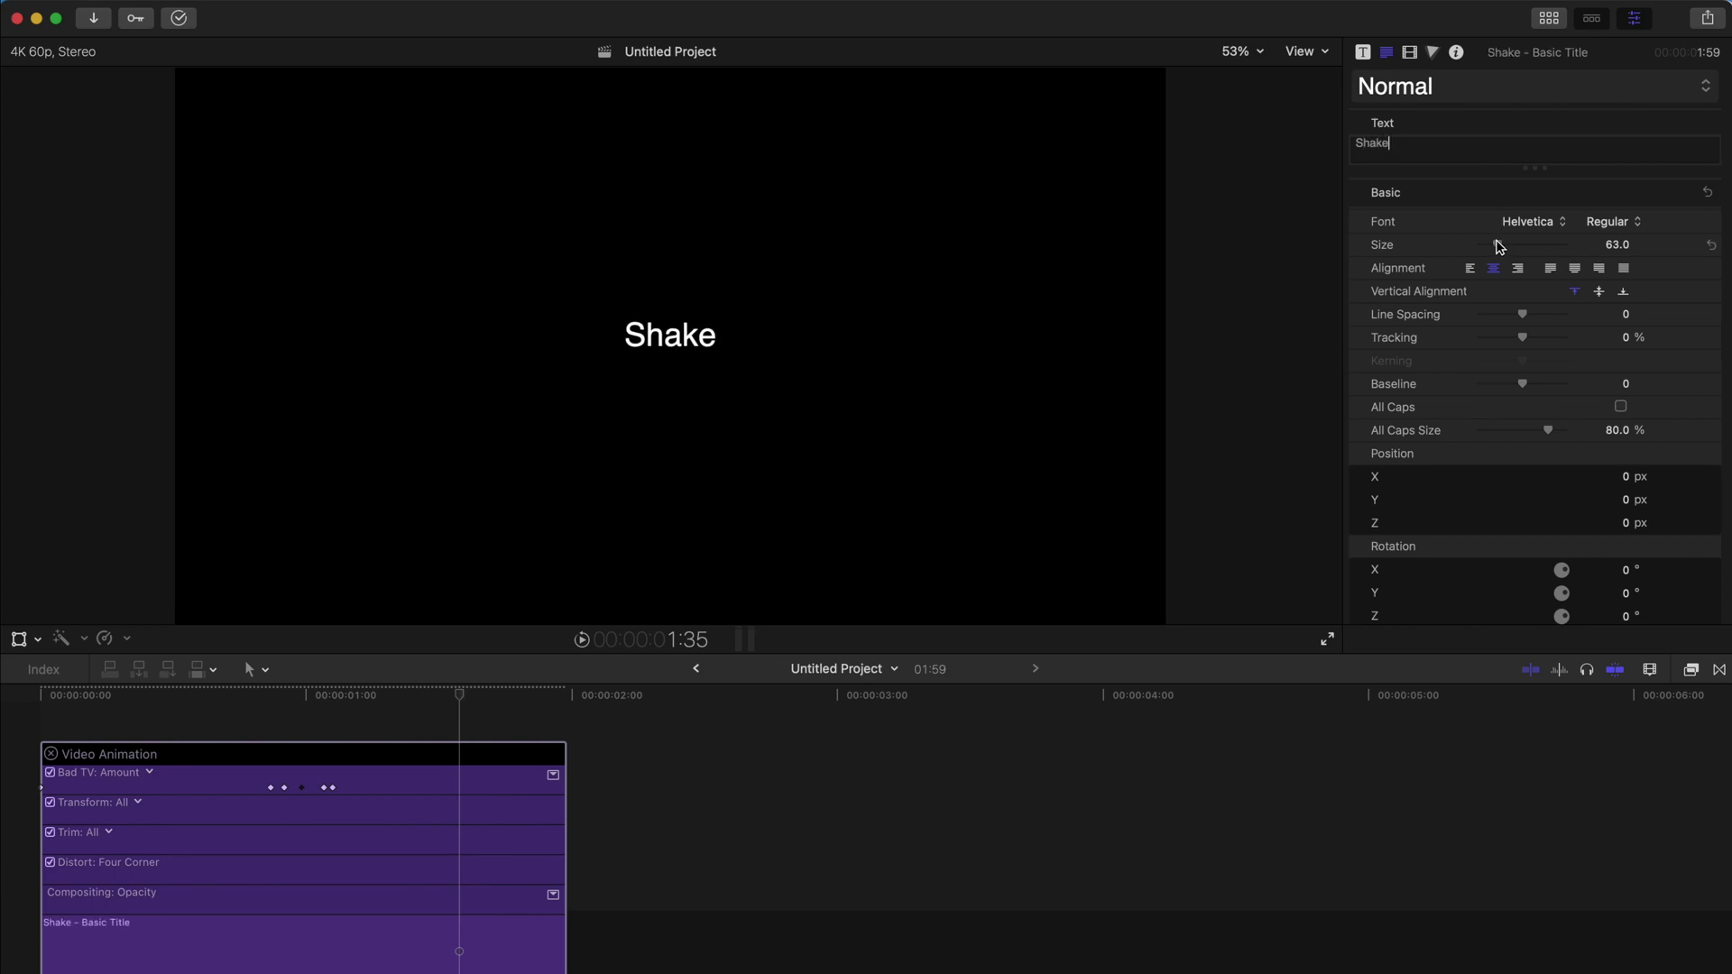
pyautogui.moveTo(1498, 245); pyautogui.dragTo(1509, 245)
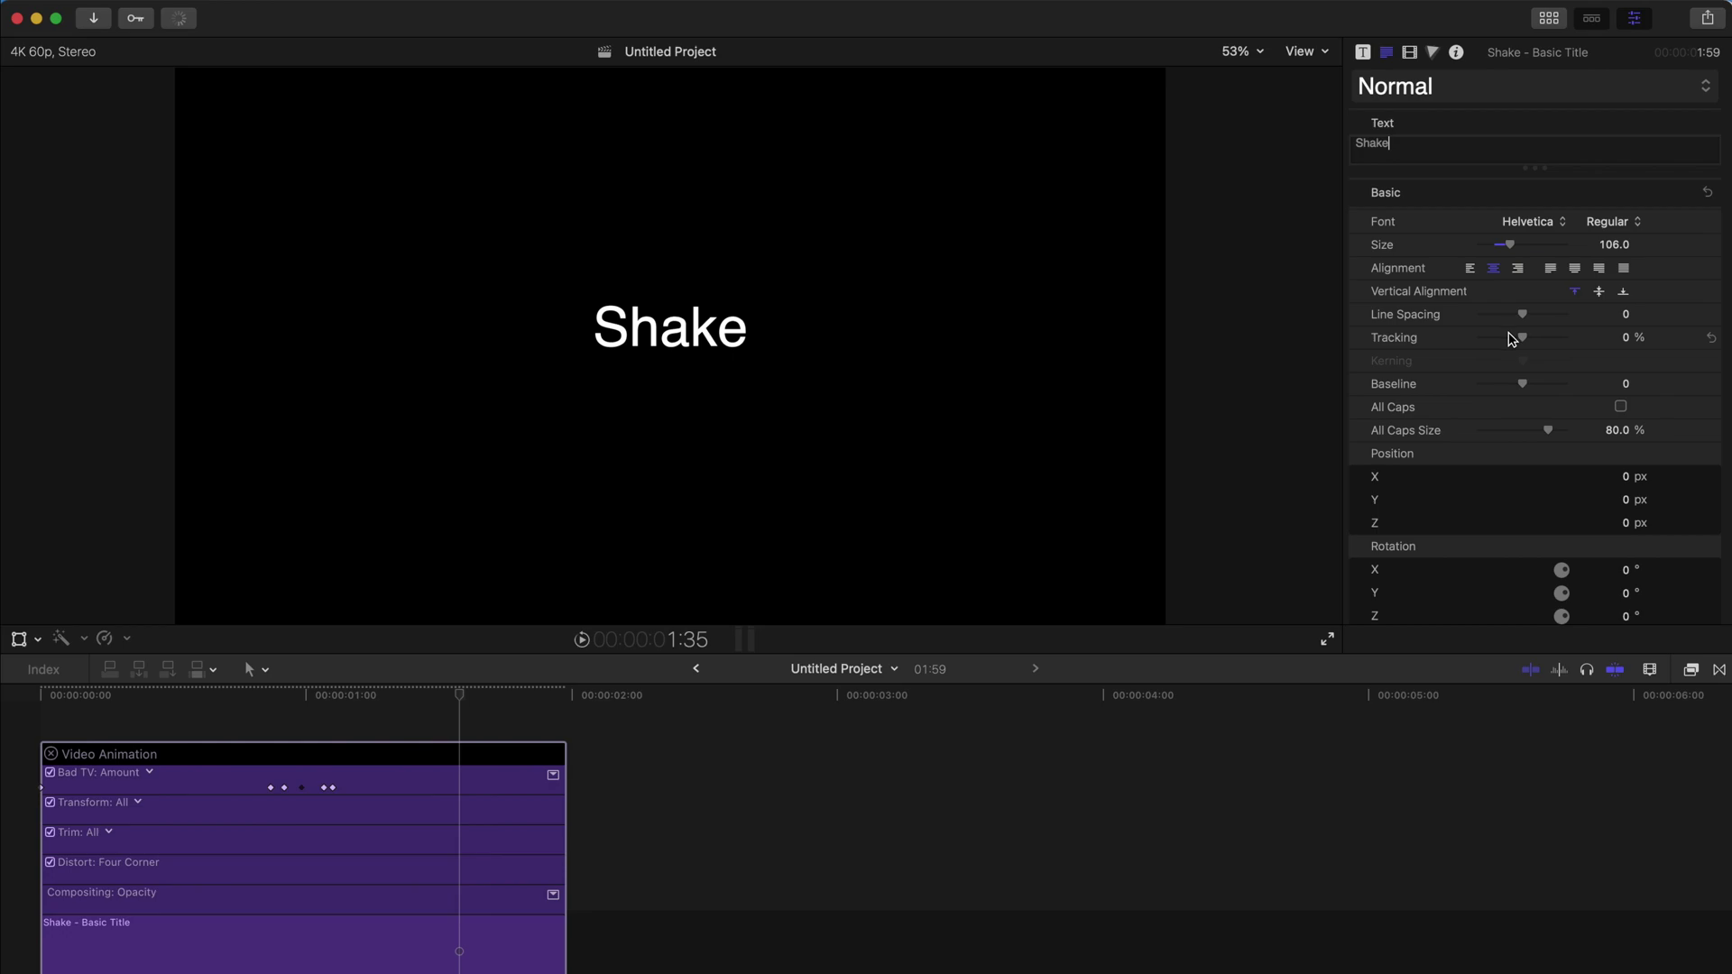
pyautogui.moveTo(1524, 339); pyautogui.dragTo(1531, 340)
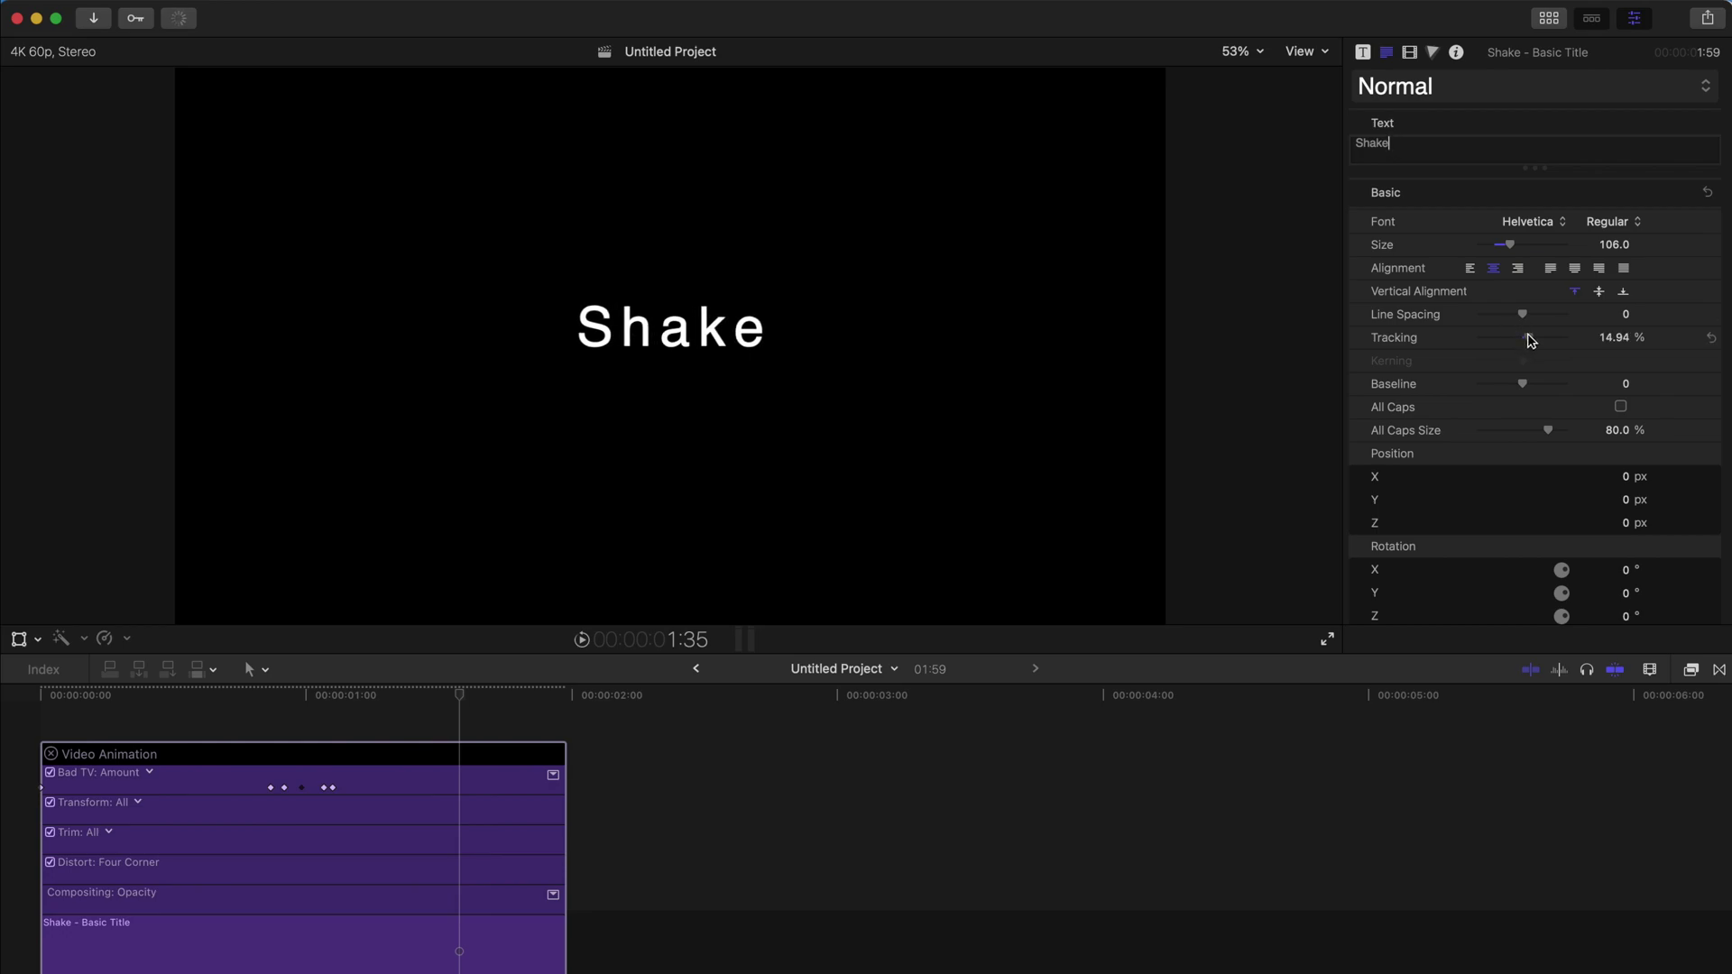
# Step: Set the title's font to Gloss And Bloom and play the clip from its start
pyautogui.click(1533, 222)
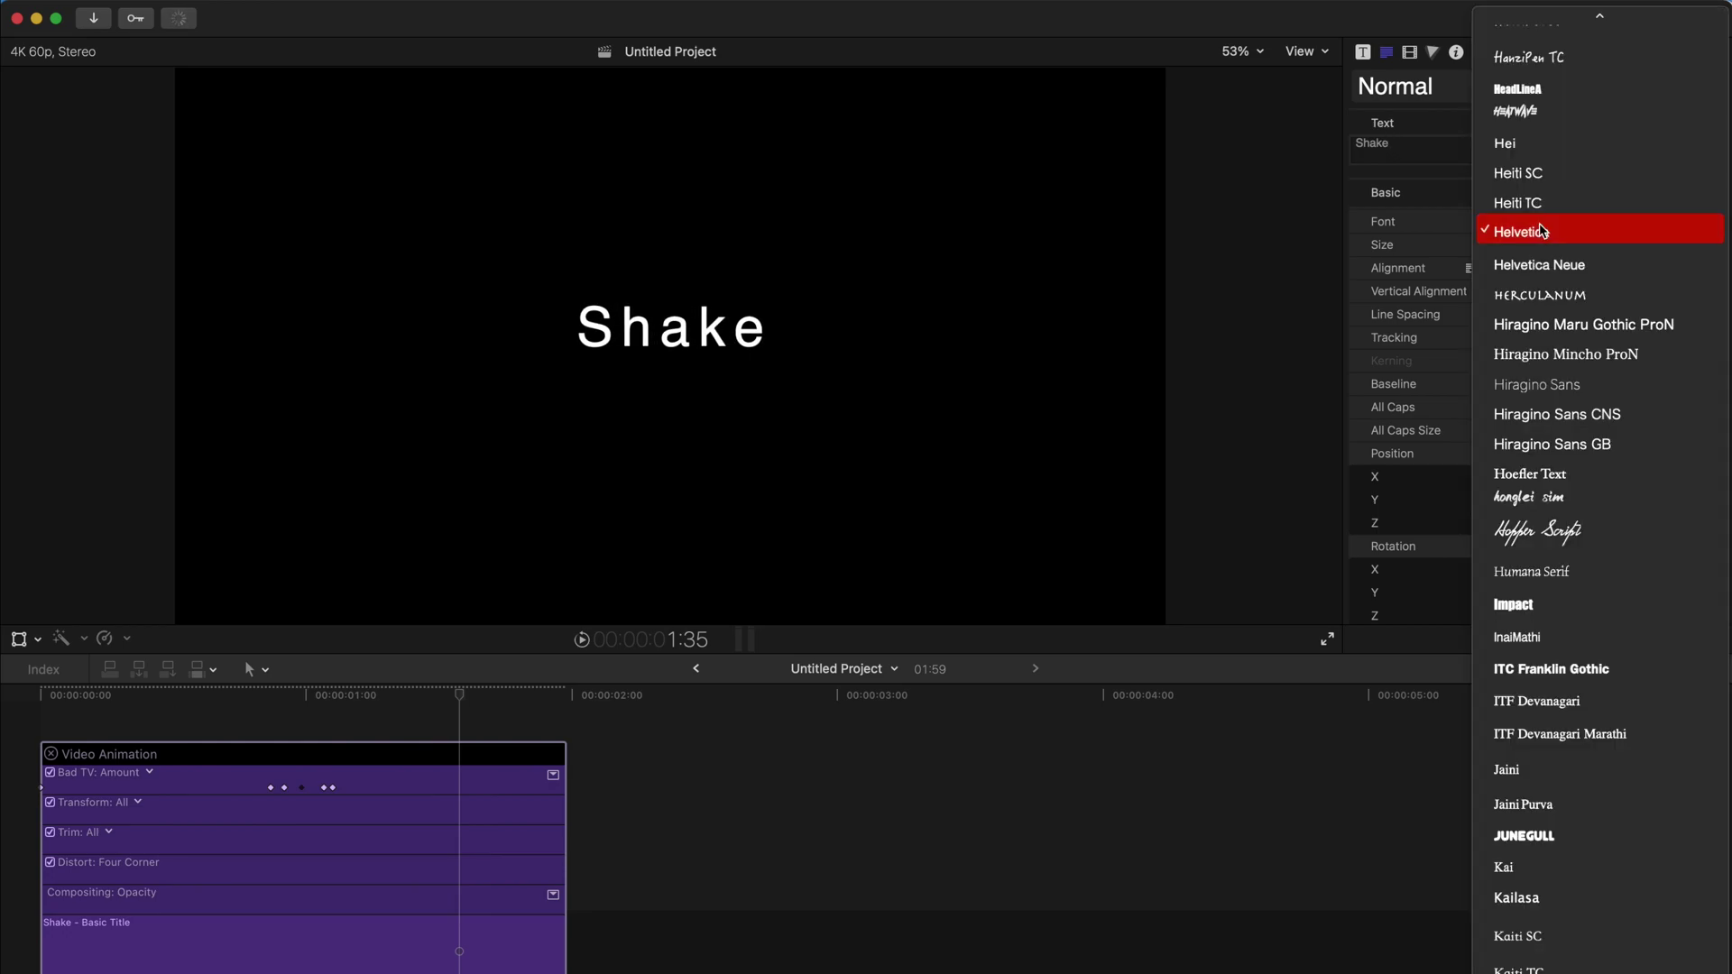
pyautogui.scroll(10, 1569, 248)
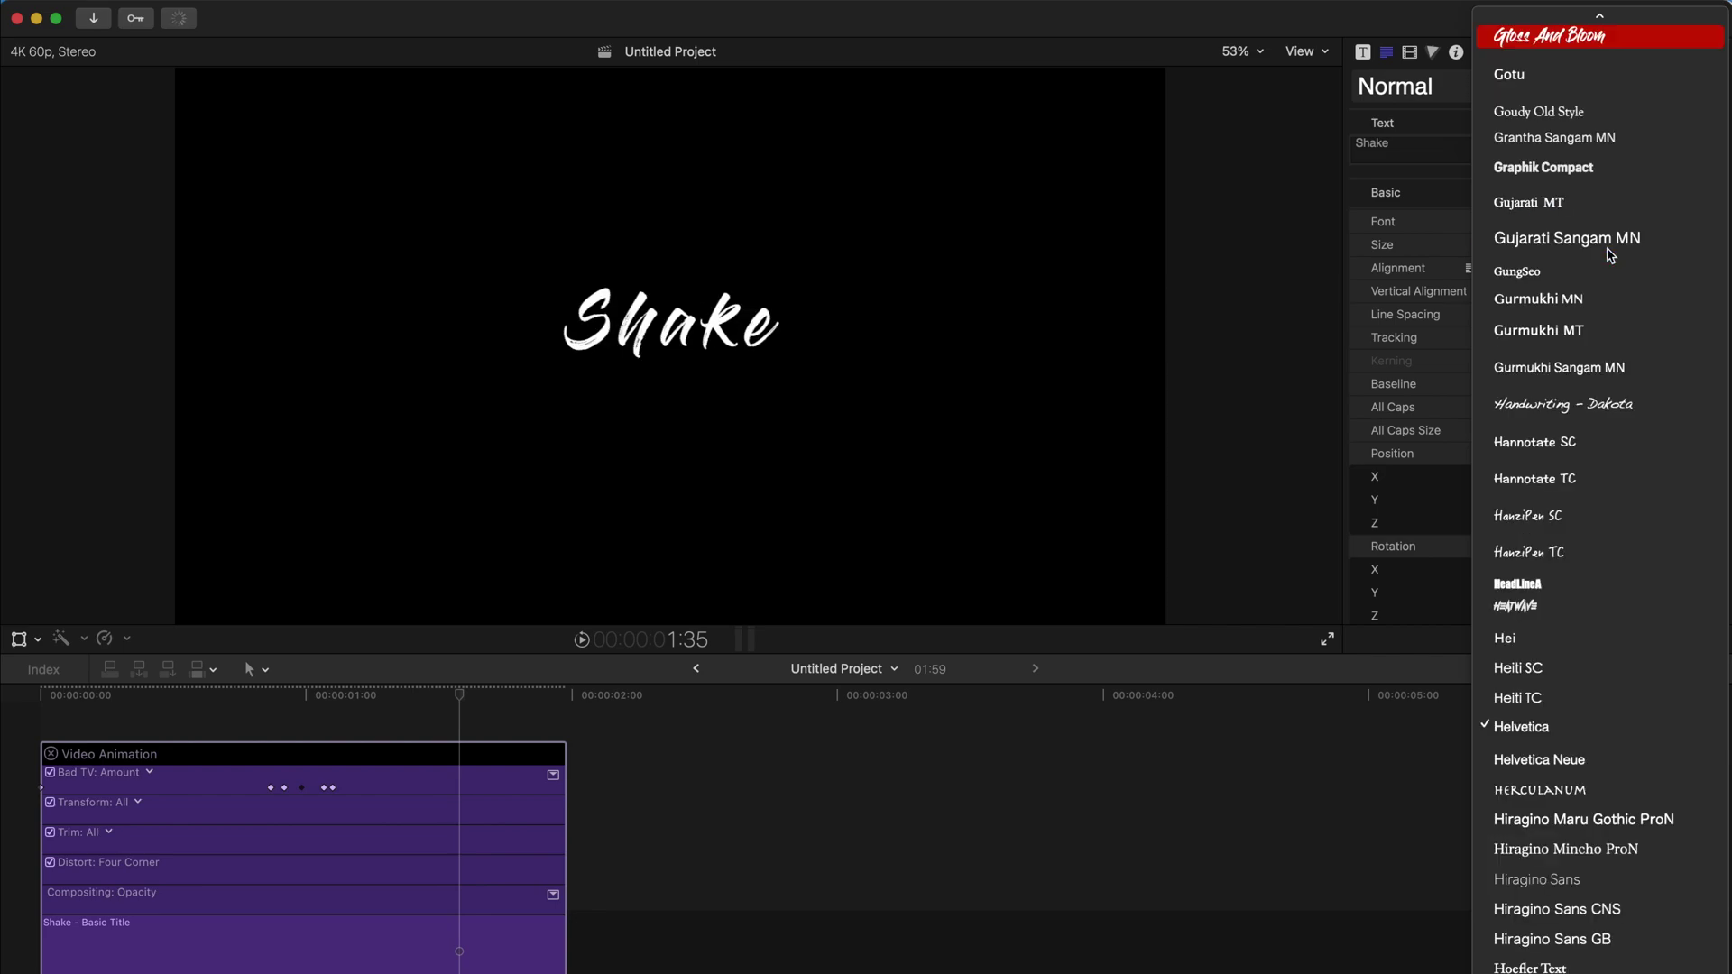
pyautogui.click(1549, 35)
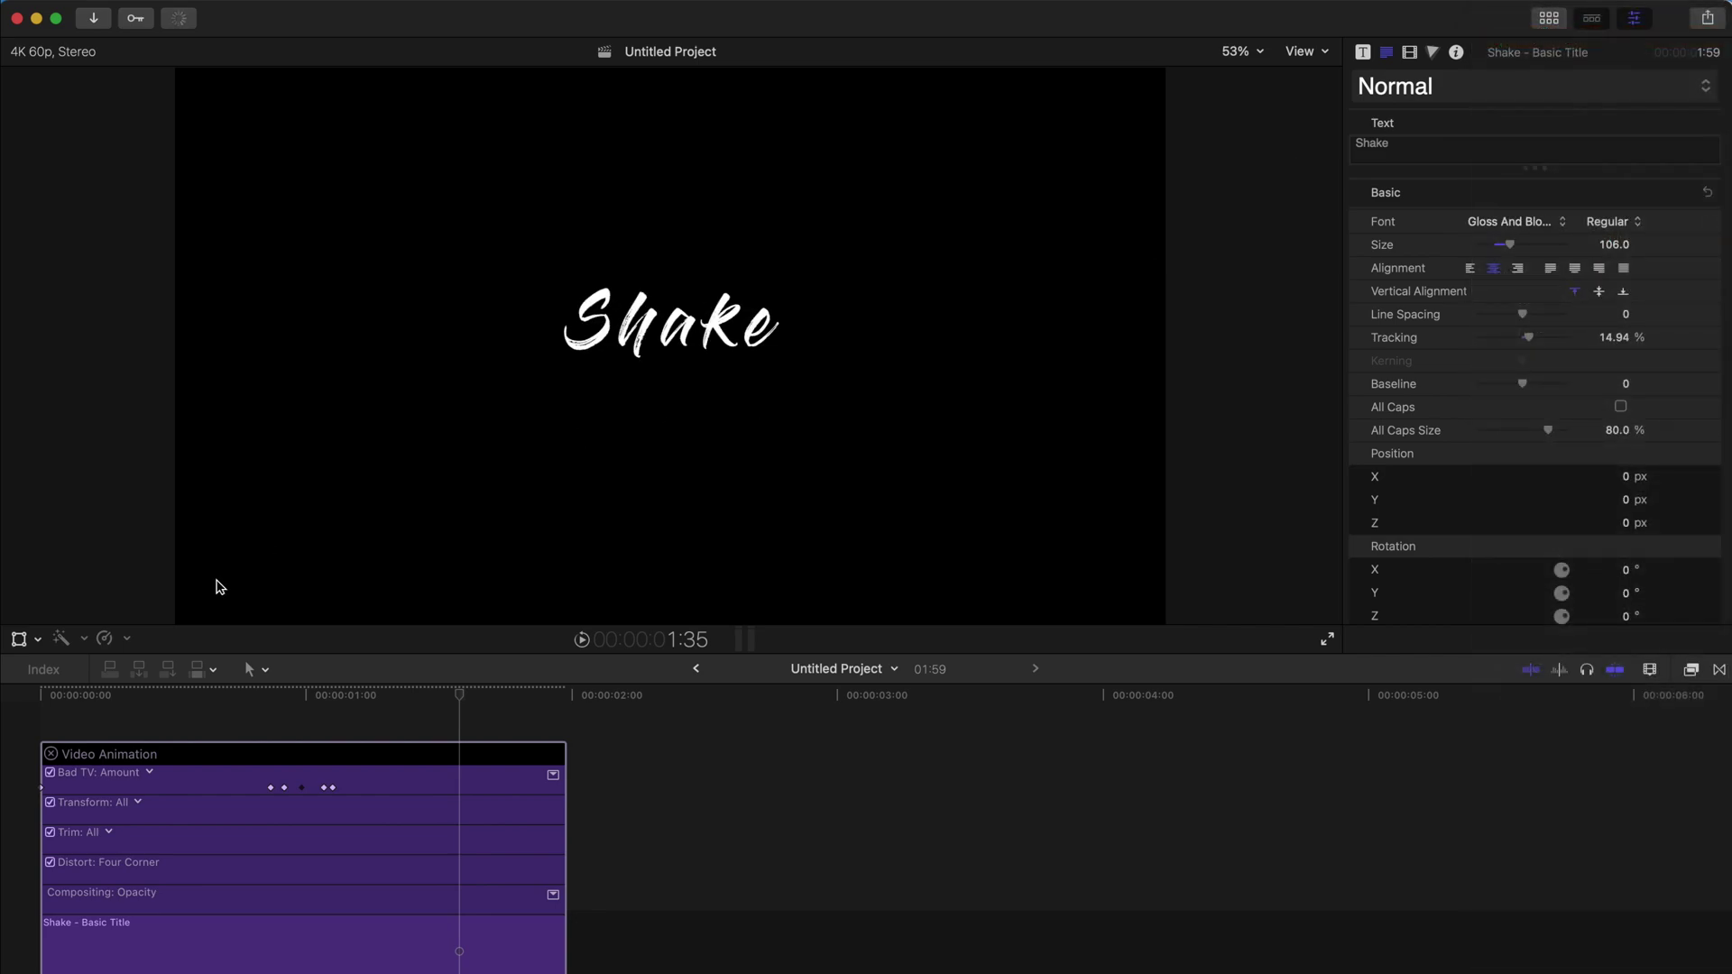
pyautogui.press('space')
pyautogui.click(42, 693)
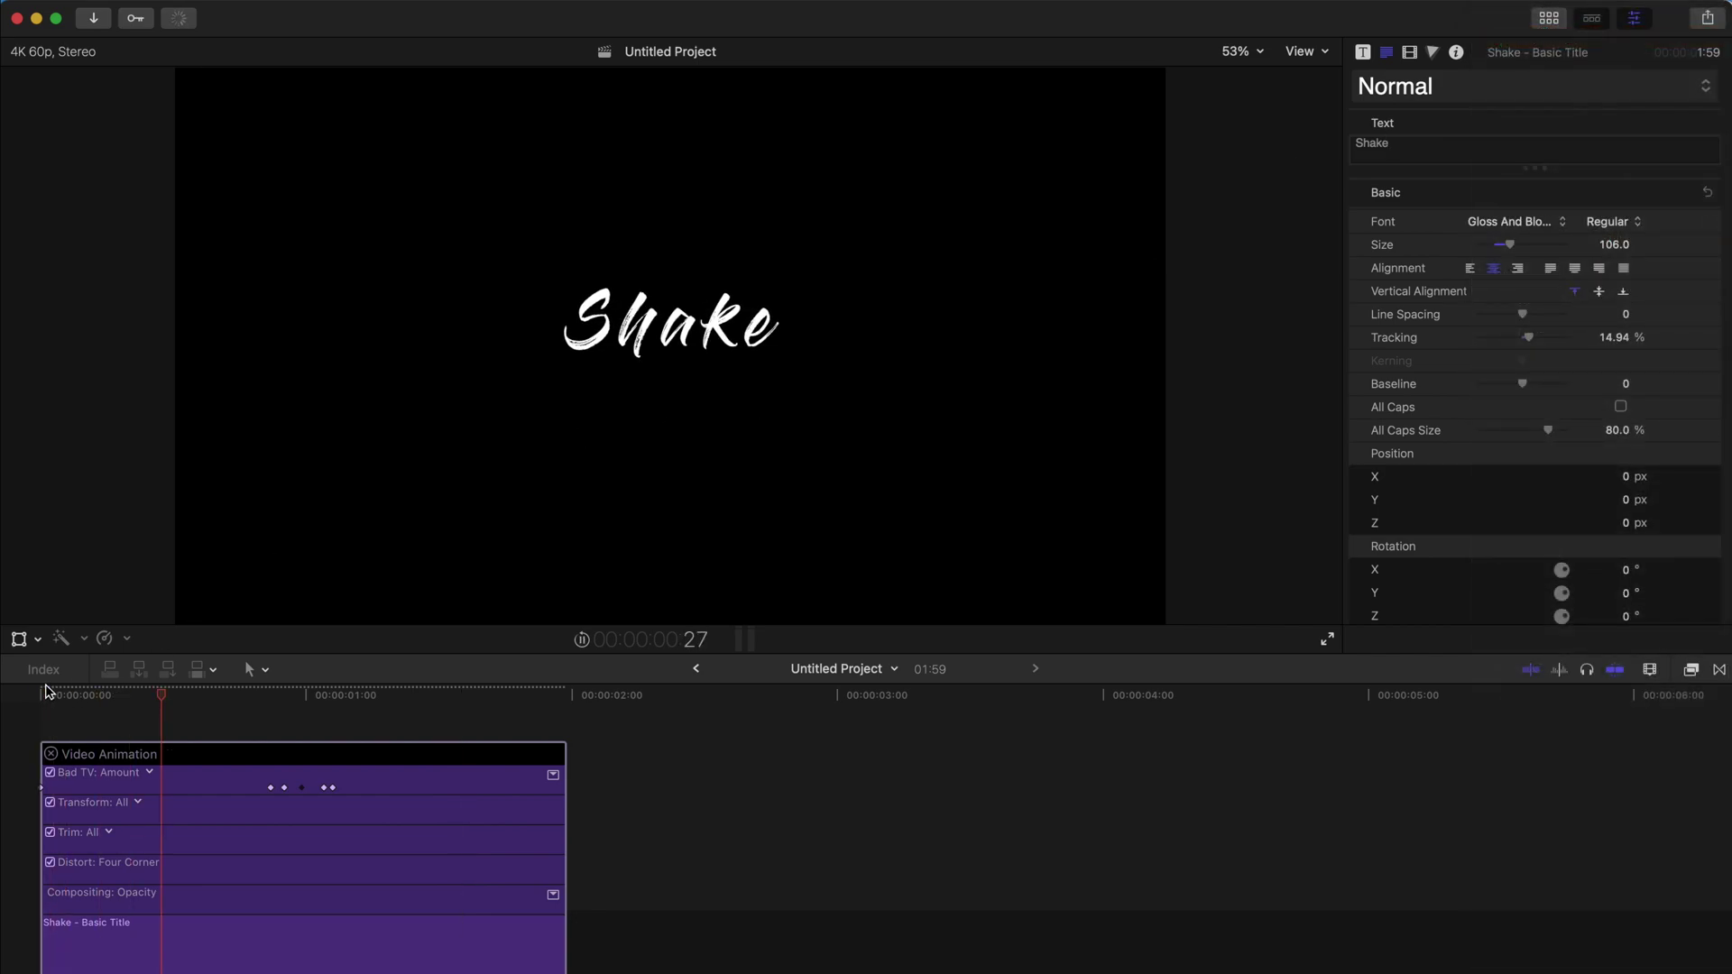
pyautogui.press('space')
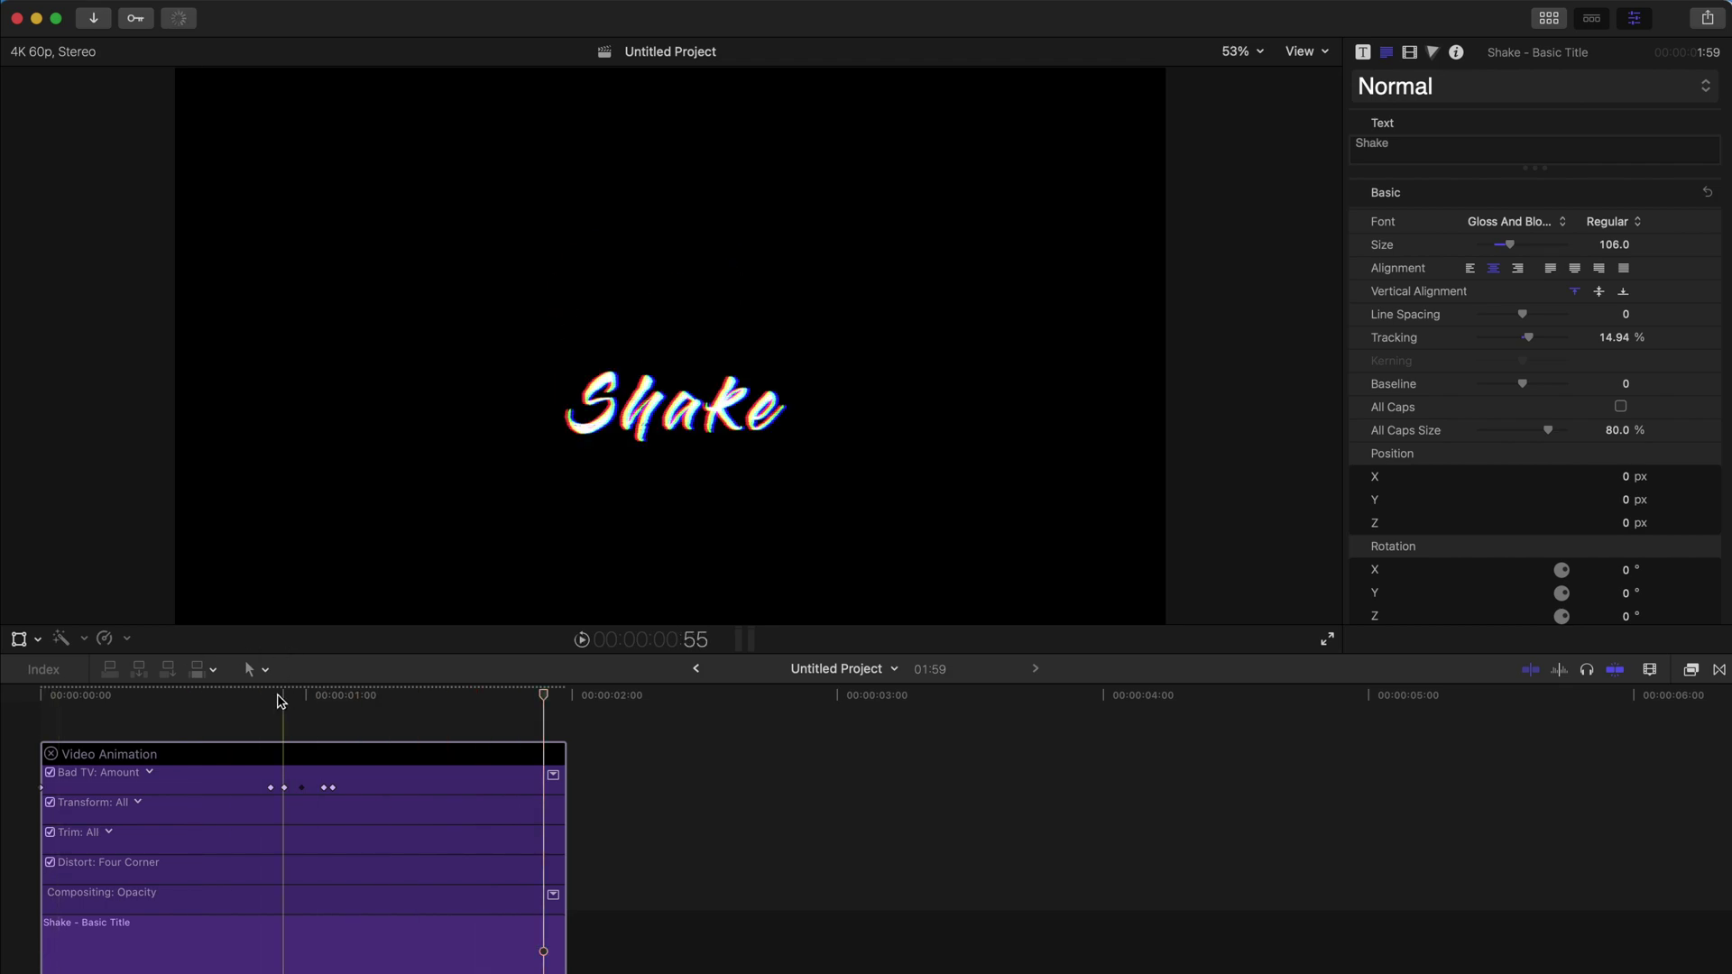
pyautogui.scroll(3, 262, 746)
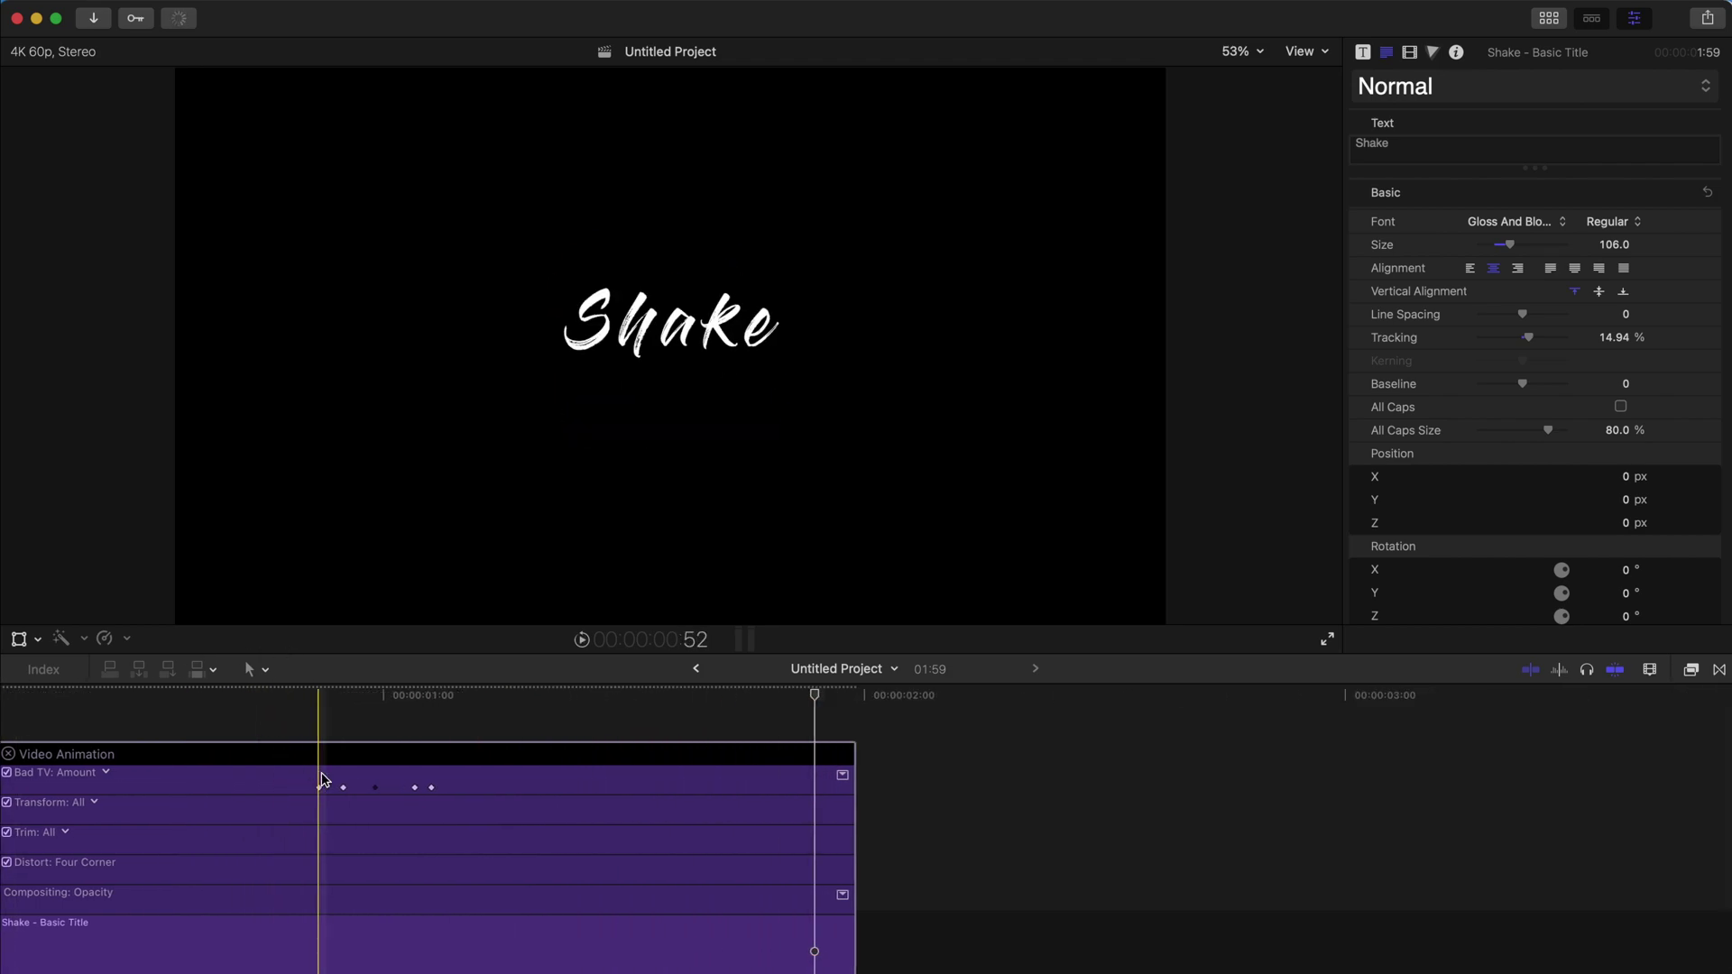
pyautogui.click(320, 788)
pyautogui.moveTo(350, 791); pyautogui.dragTo(339, 794)
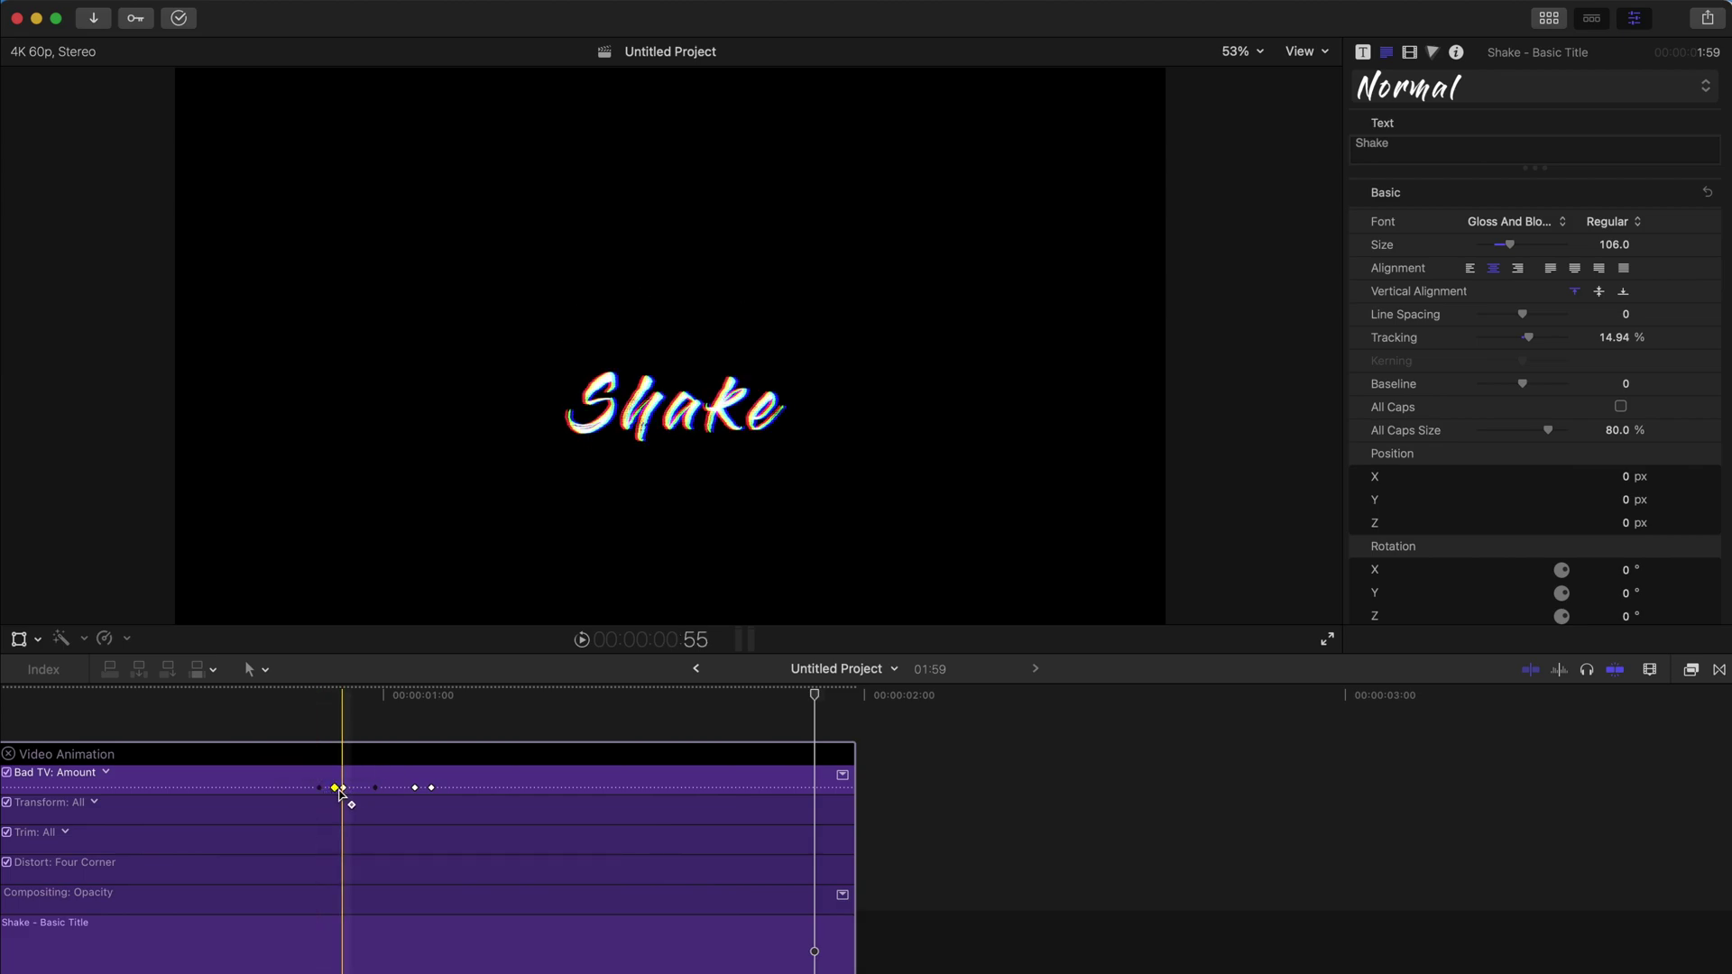
pyautogui.press('super+z')
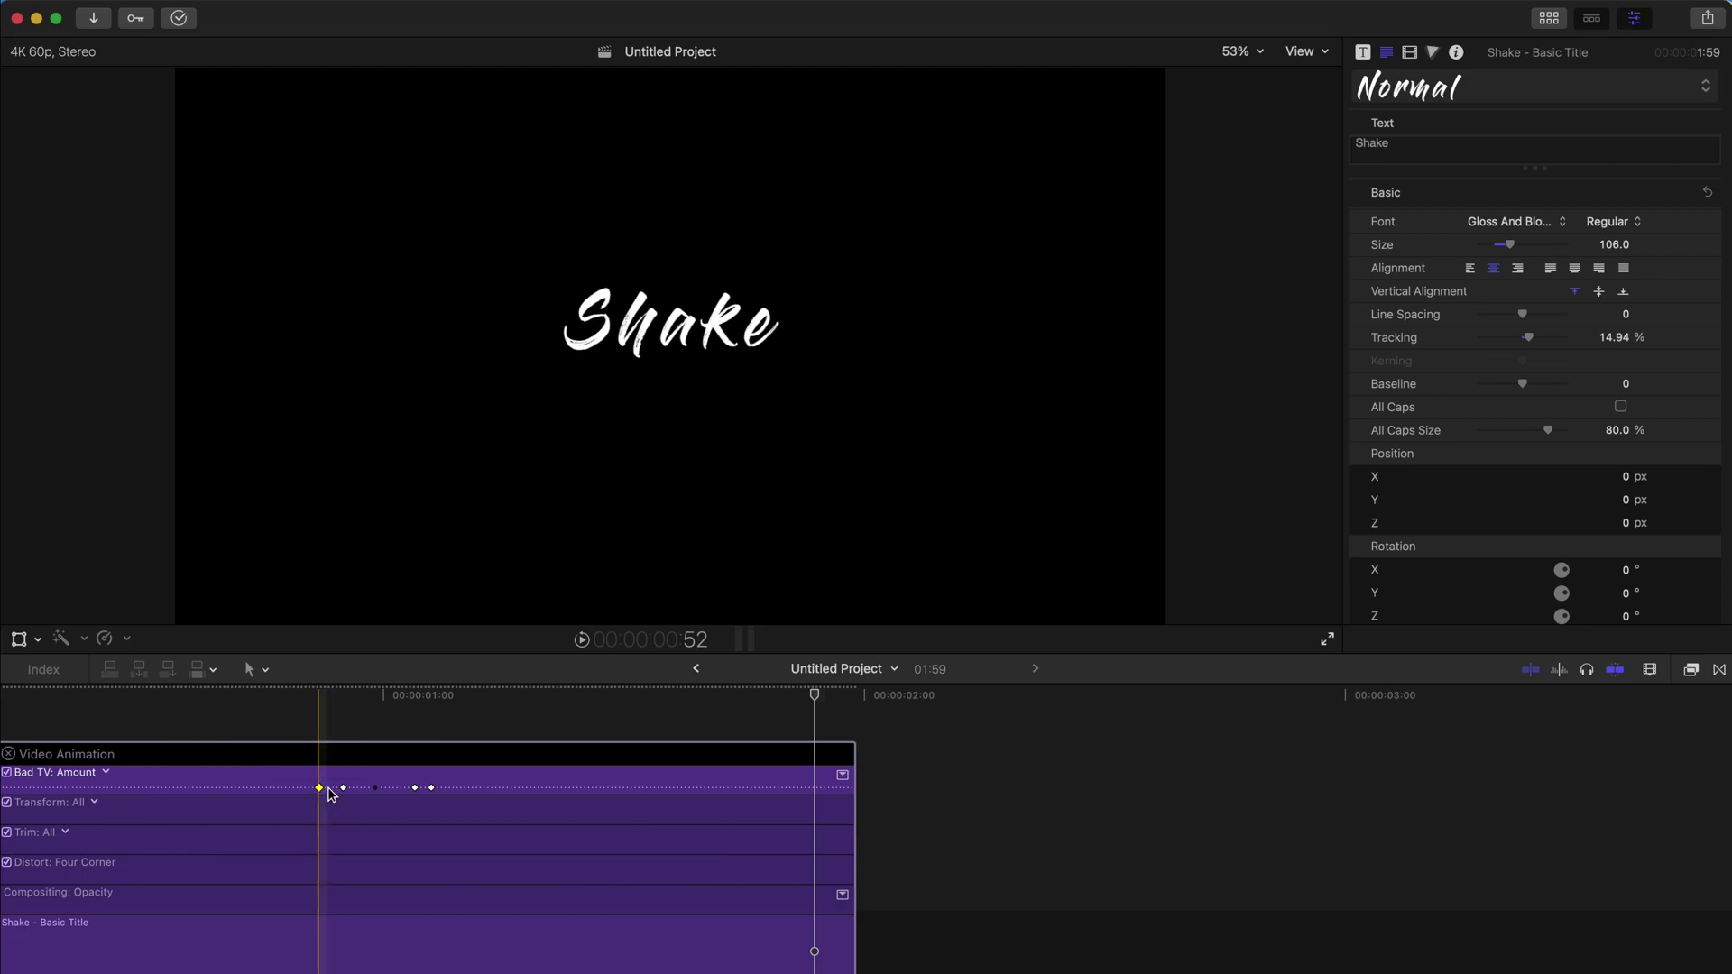
# Step: Move the second Bad TV Amount keyframe right beside the first, and the next-to-last one right beside the last
pyautogui.click(344, 789)
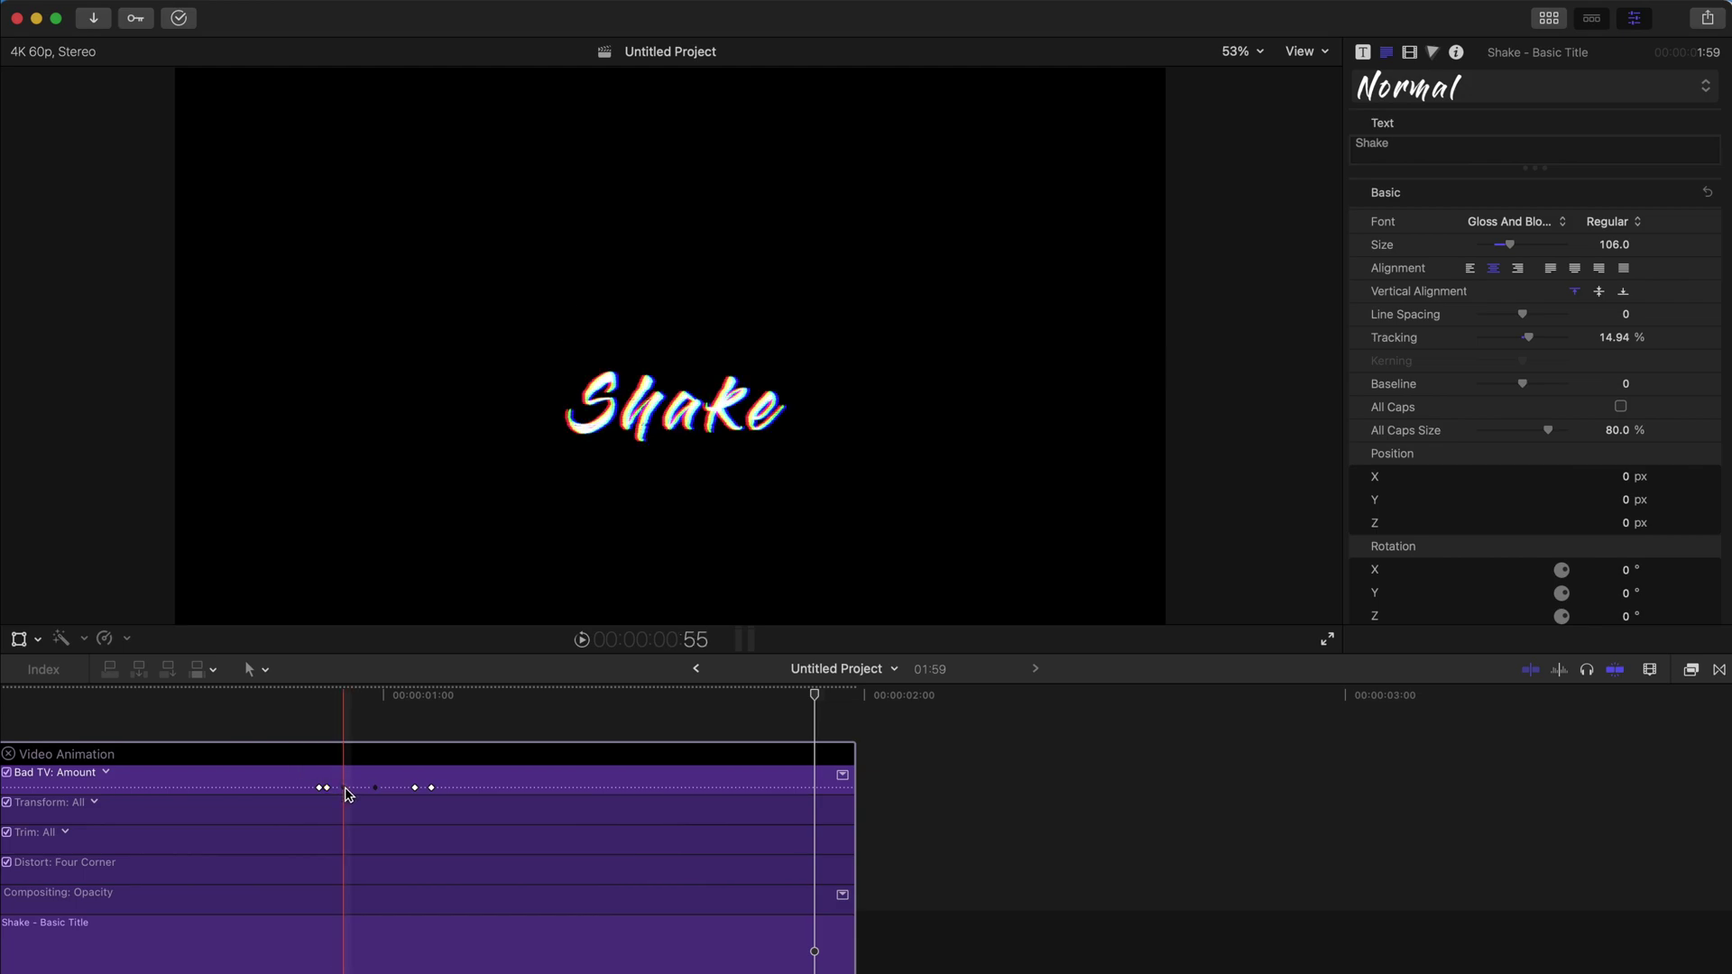
pyautogui.doubleClick(348, 790)
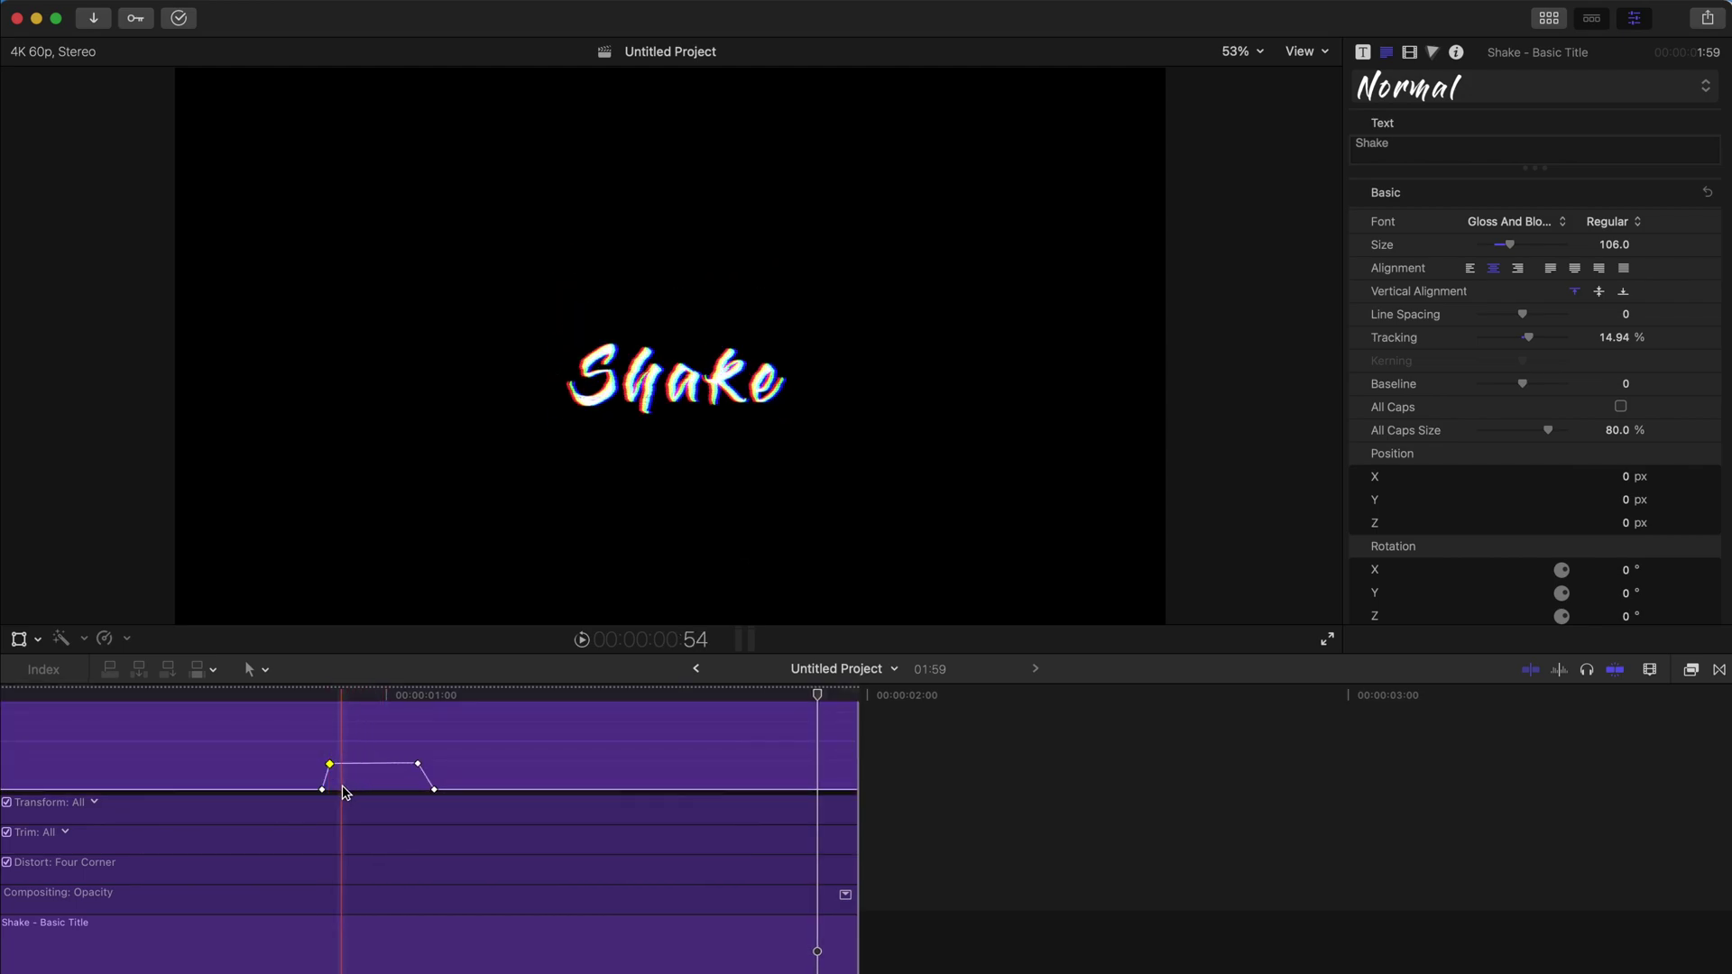
pyautogui.click(434, 790)
pyautogui.press('super+minus')
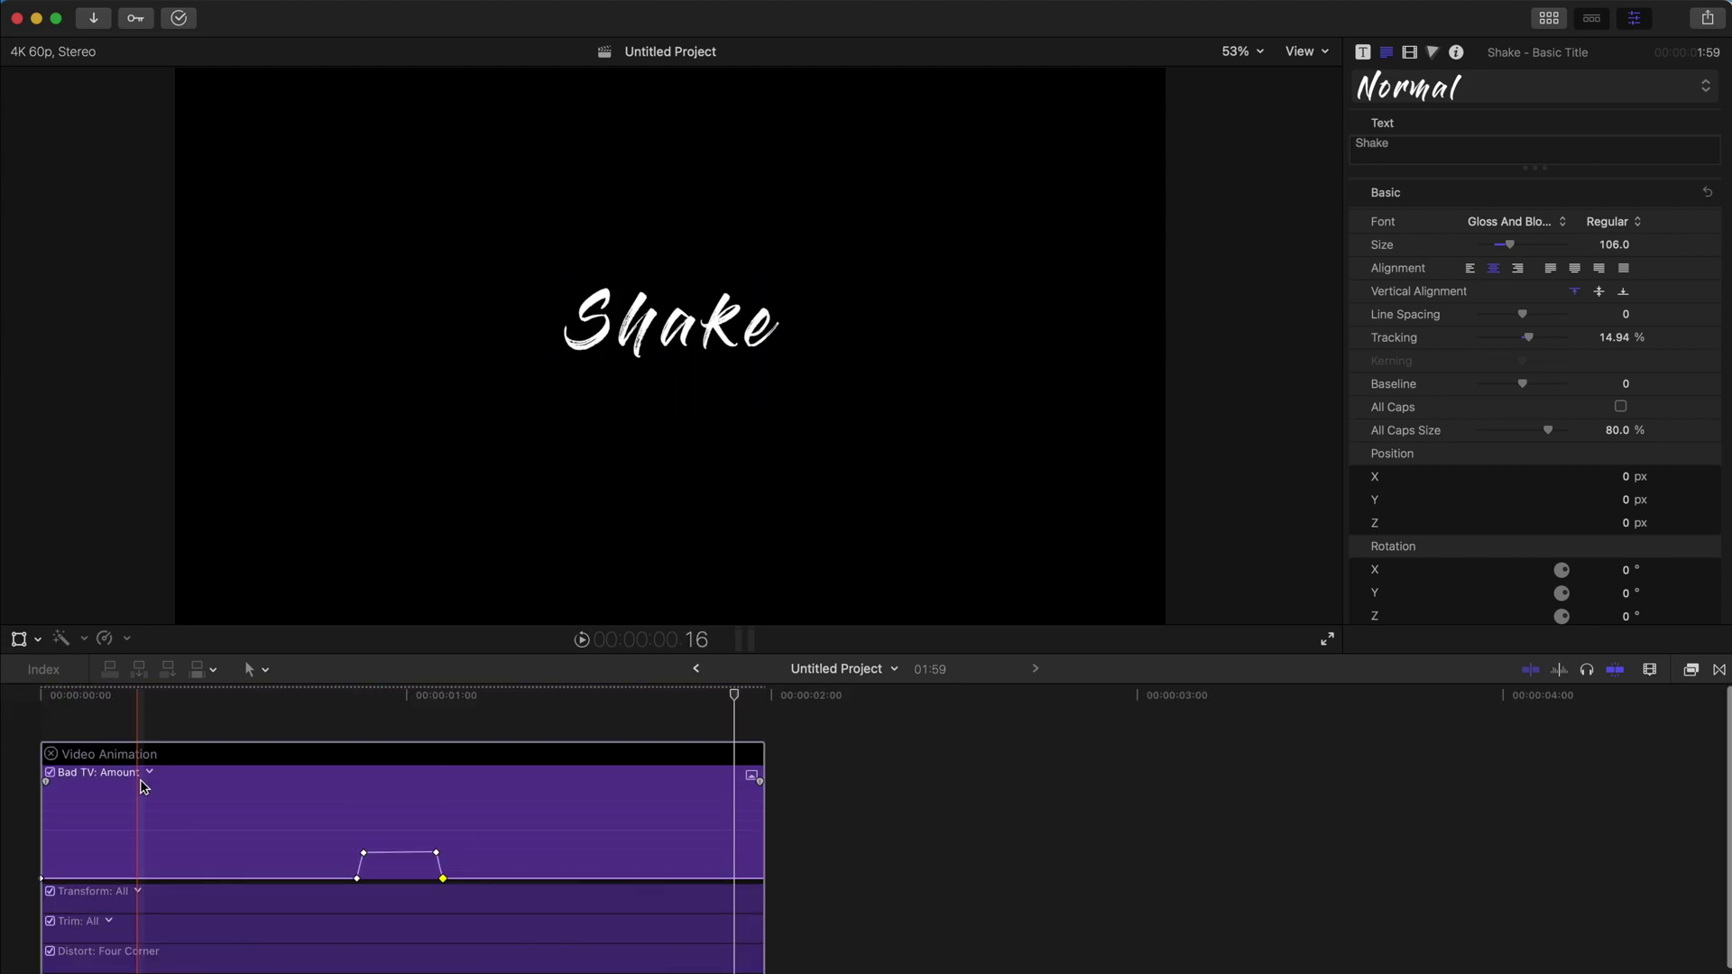
# Step: Show the Bad TV Roll keyframes and move those valued 15.0, -9.0 and 10.0 earlier, to frames 53, 55 and 59
pyautogui.click(149, 774)
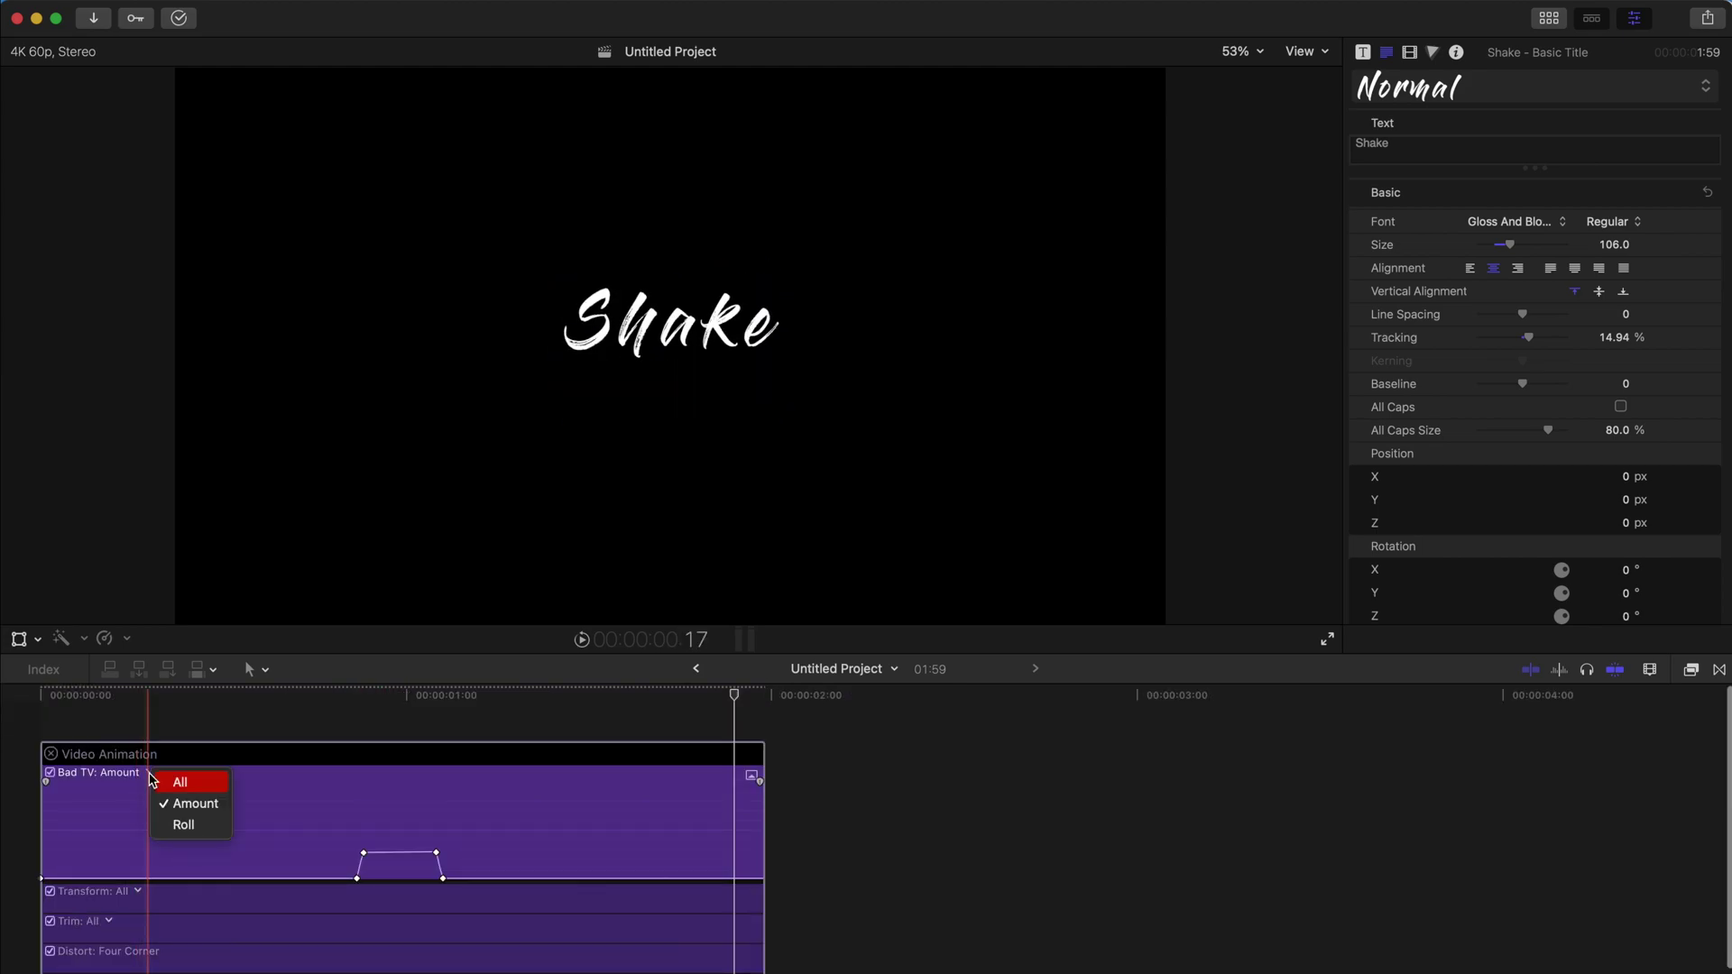
pyautogui.click(181, 822)
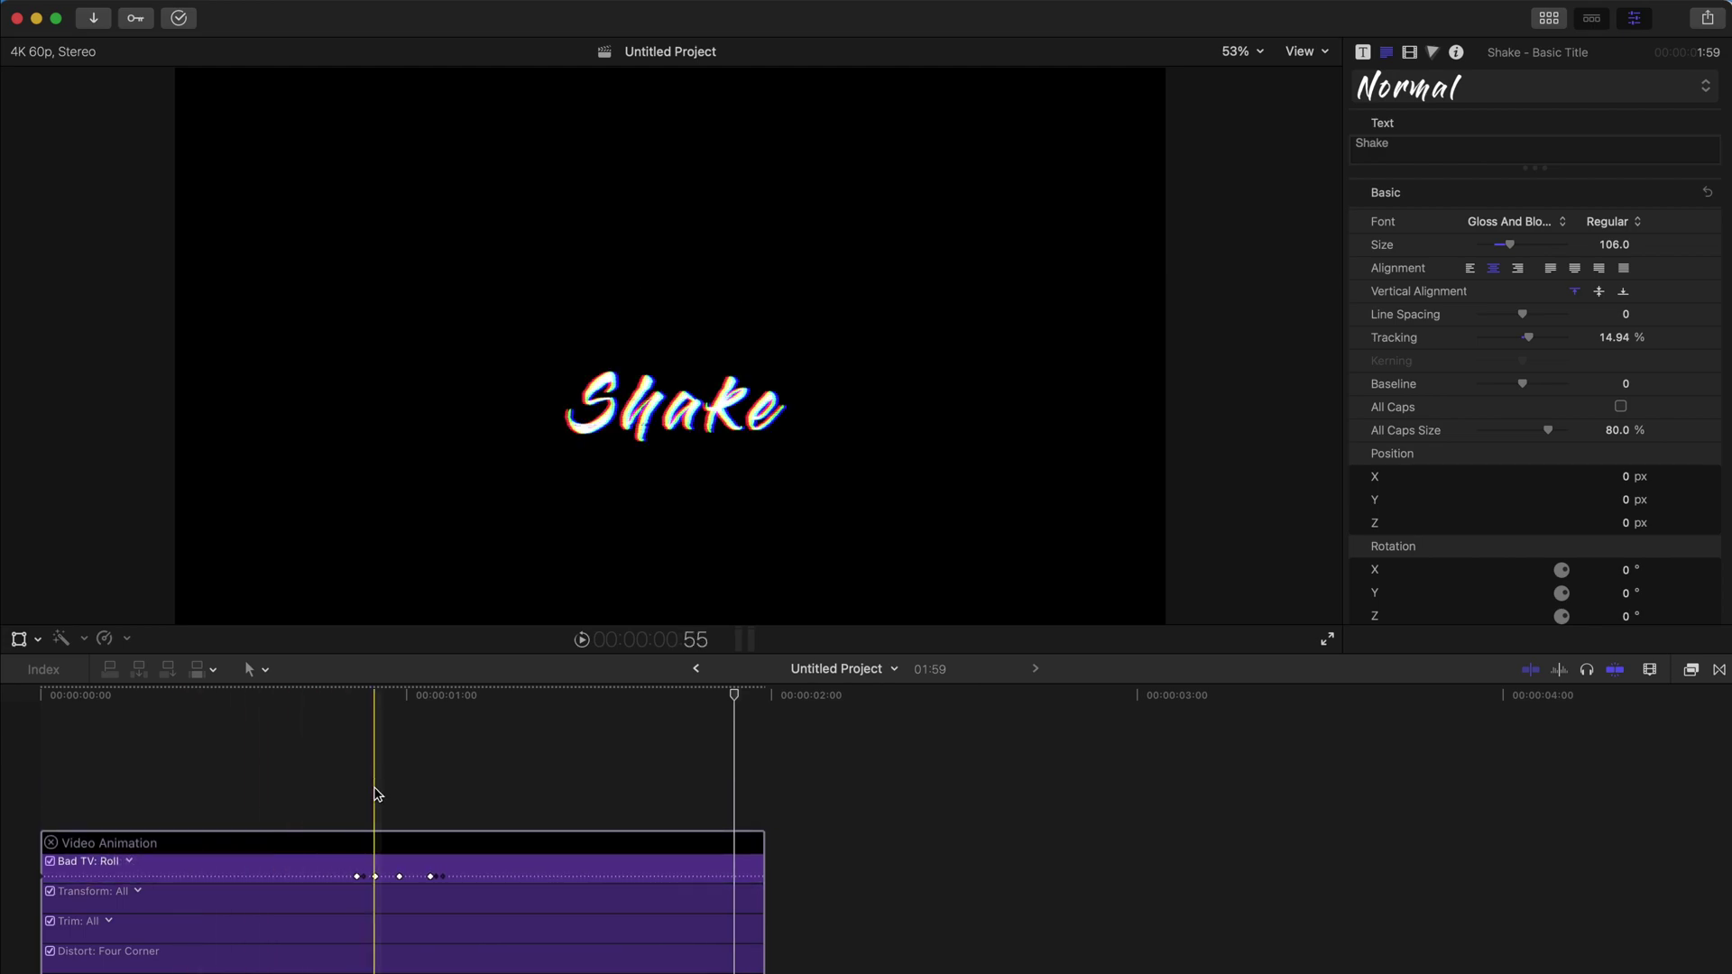
pyautogui.press('super+equal')
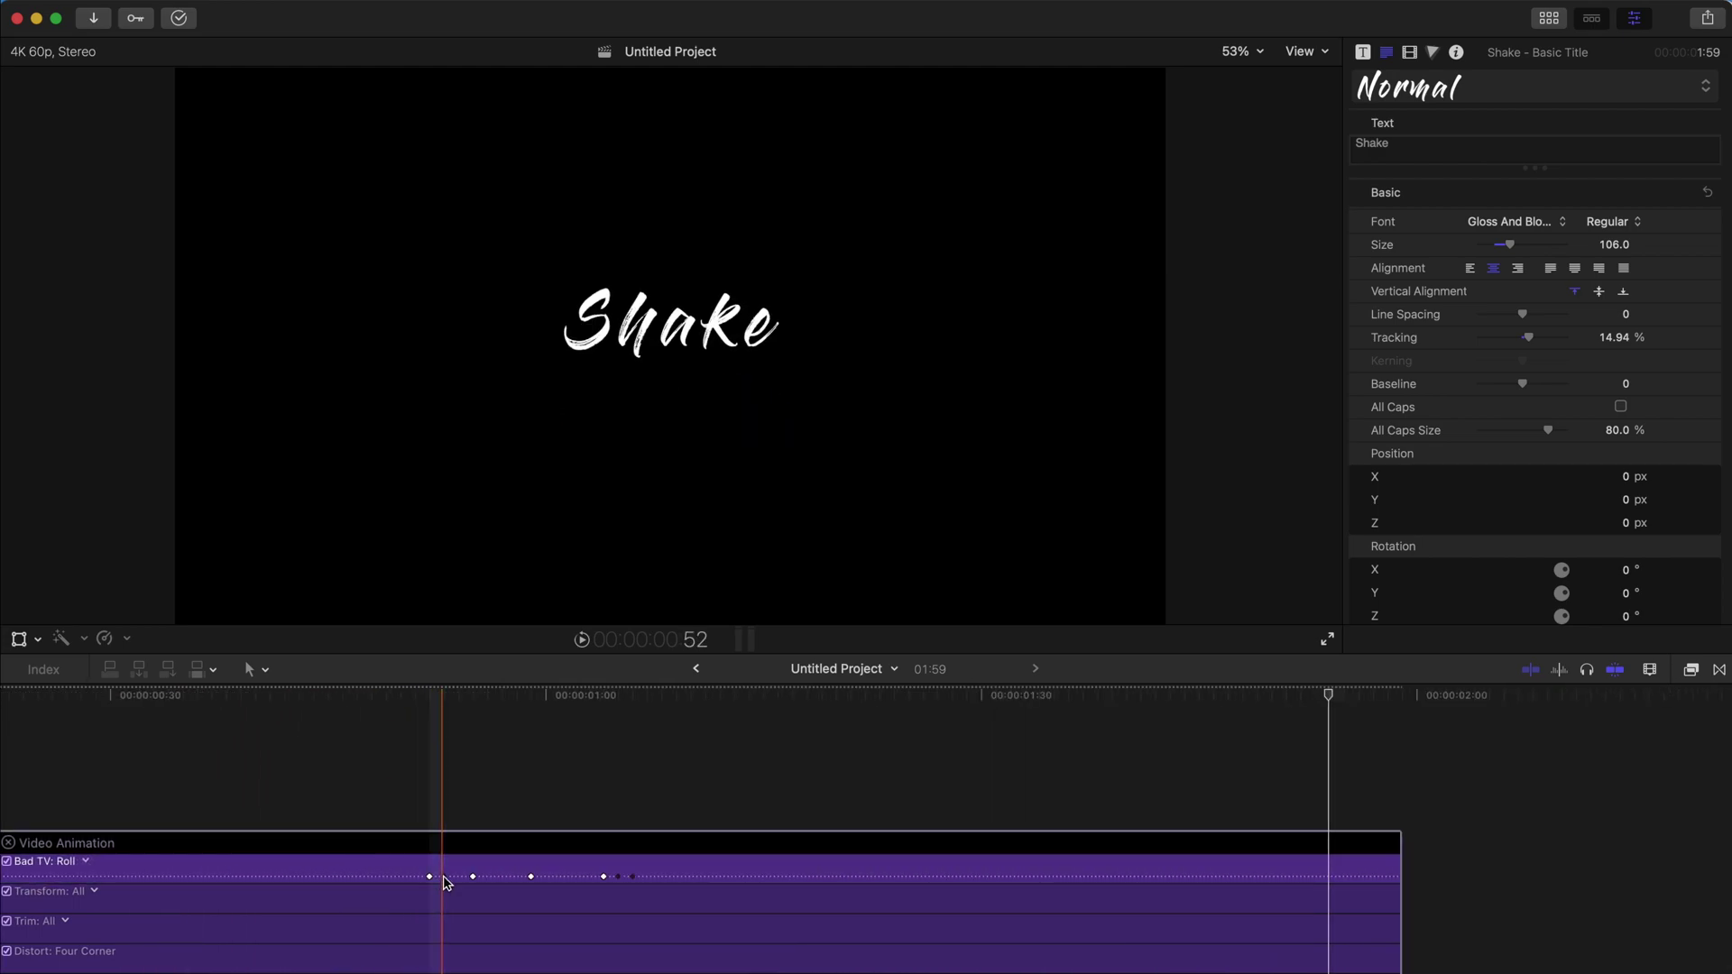
pyautogui.moveTo(430, 877); pyautogui.dragTo(445, 877)
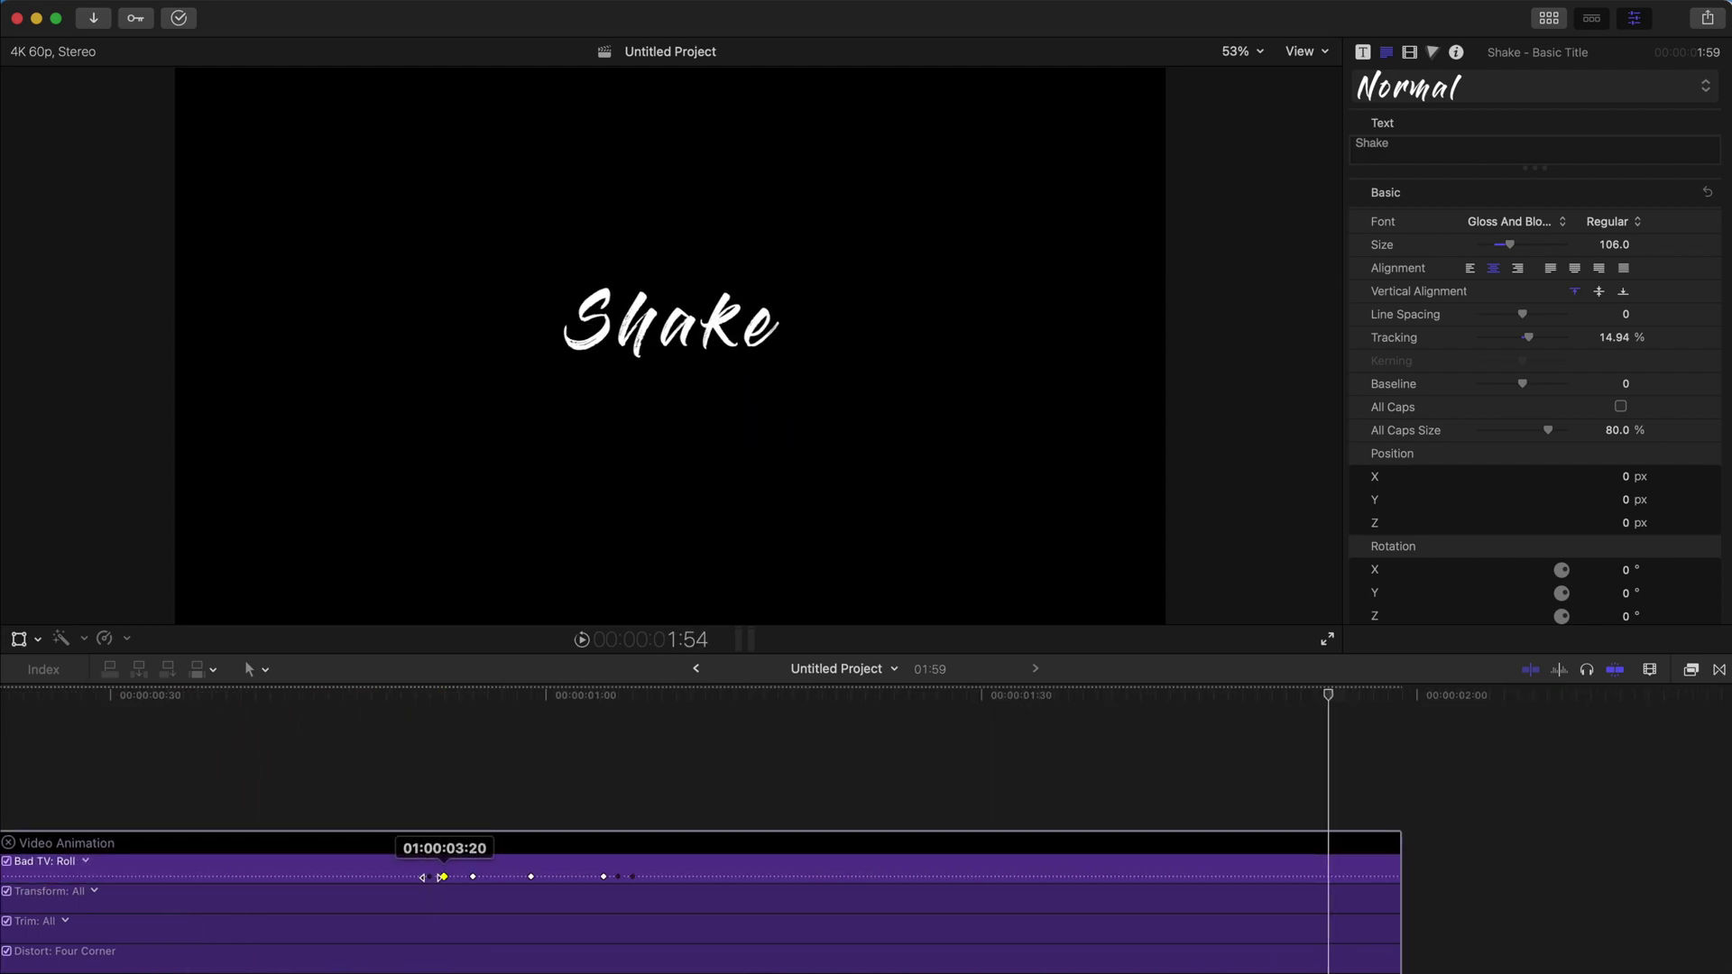
pyautogui.click(474, 877)
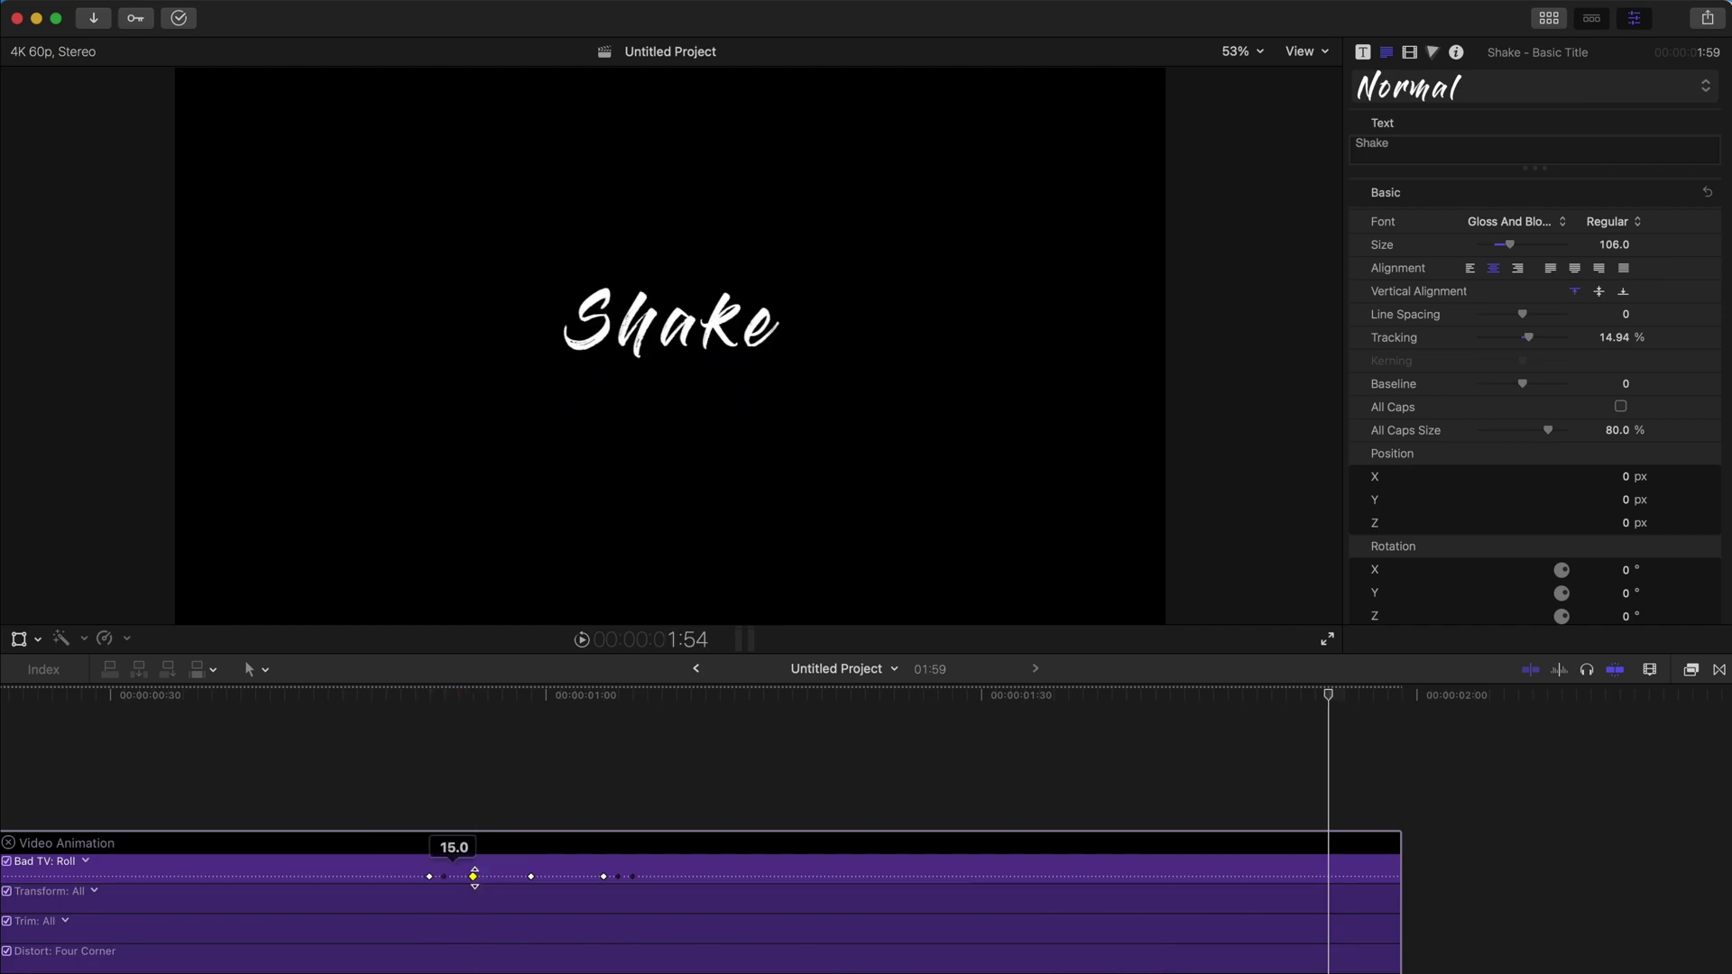
pyautogui.moveTo(466, 876); pyautogui.dragTo(532, 877)
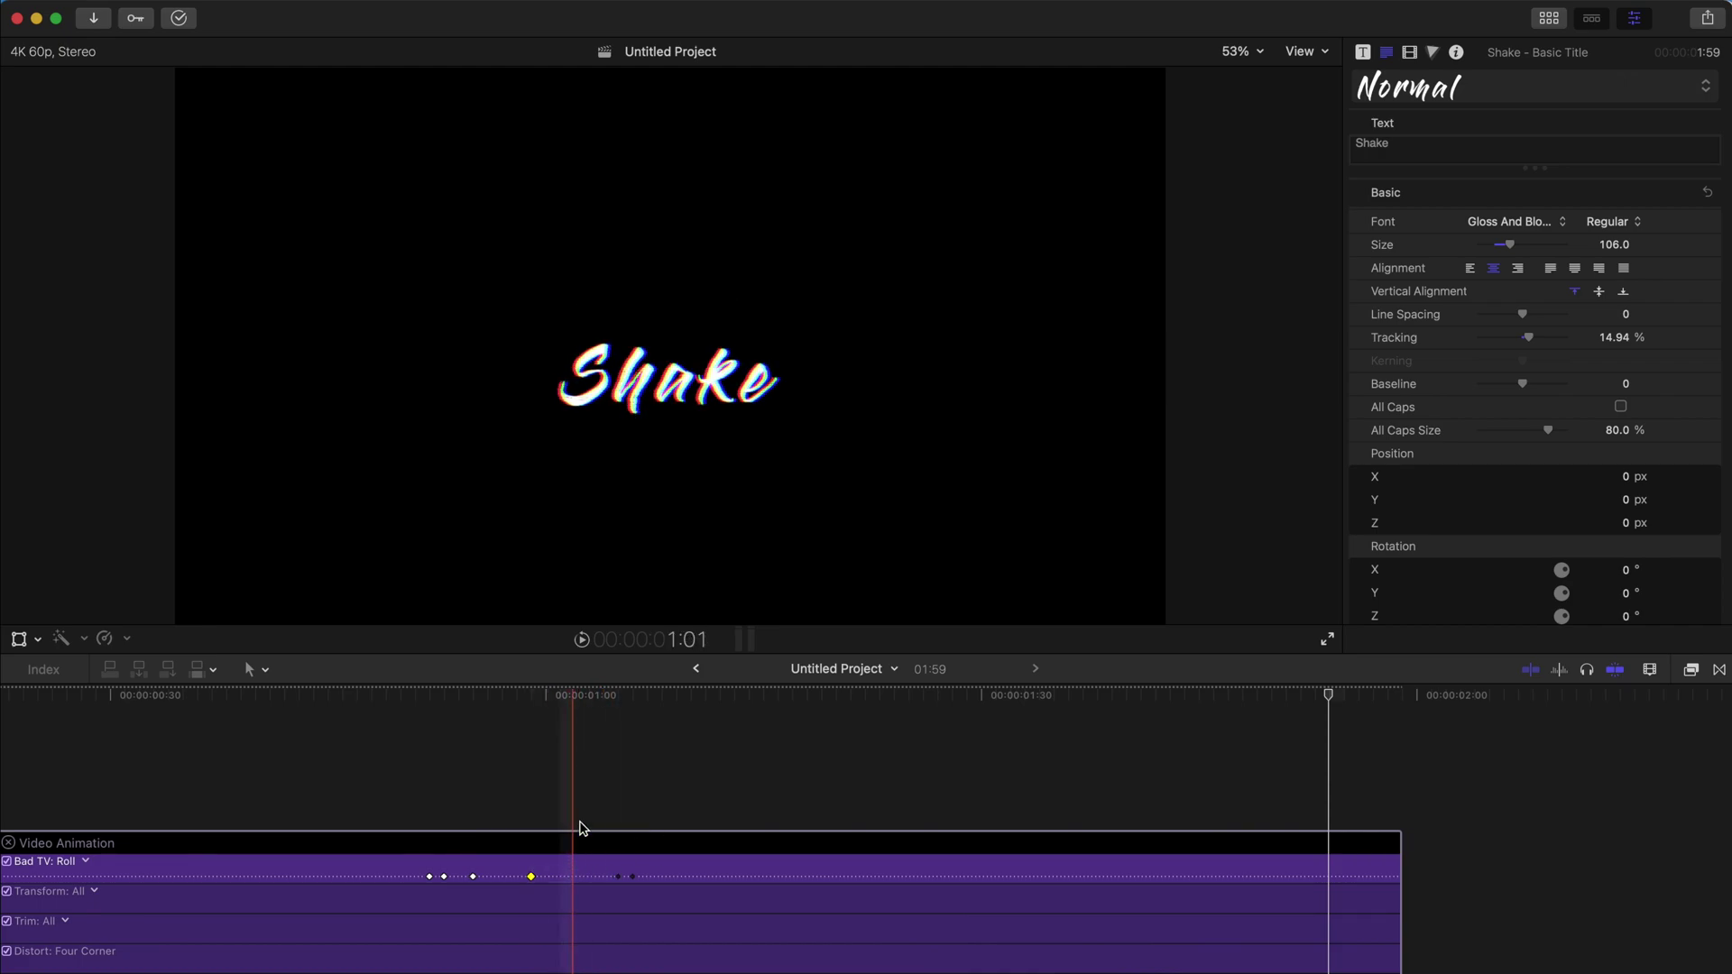
# Step: Play the title across the retimed Roll keyframes
pyautogui.click(348, 789)
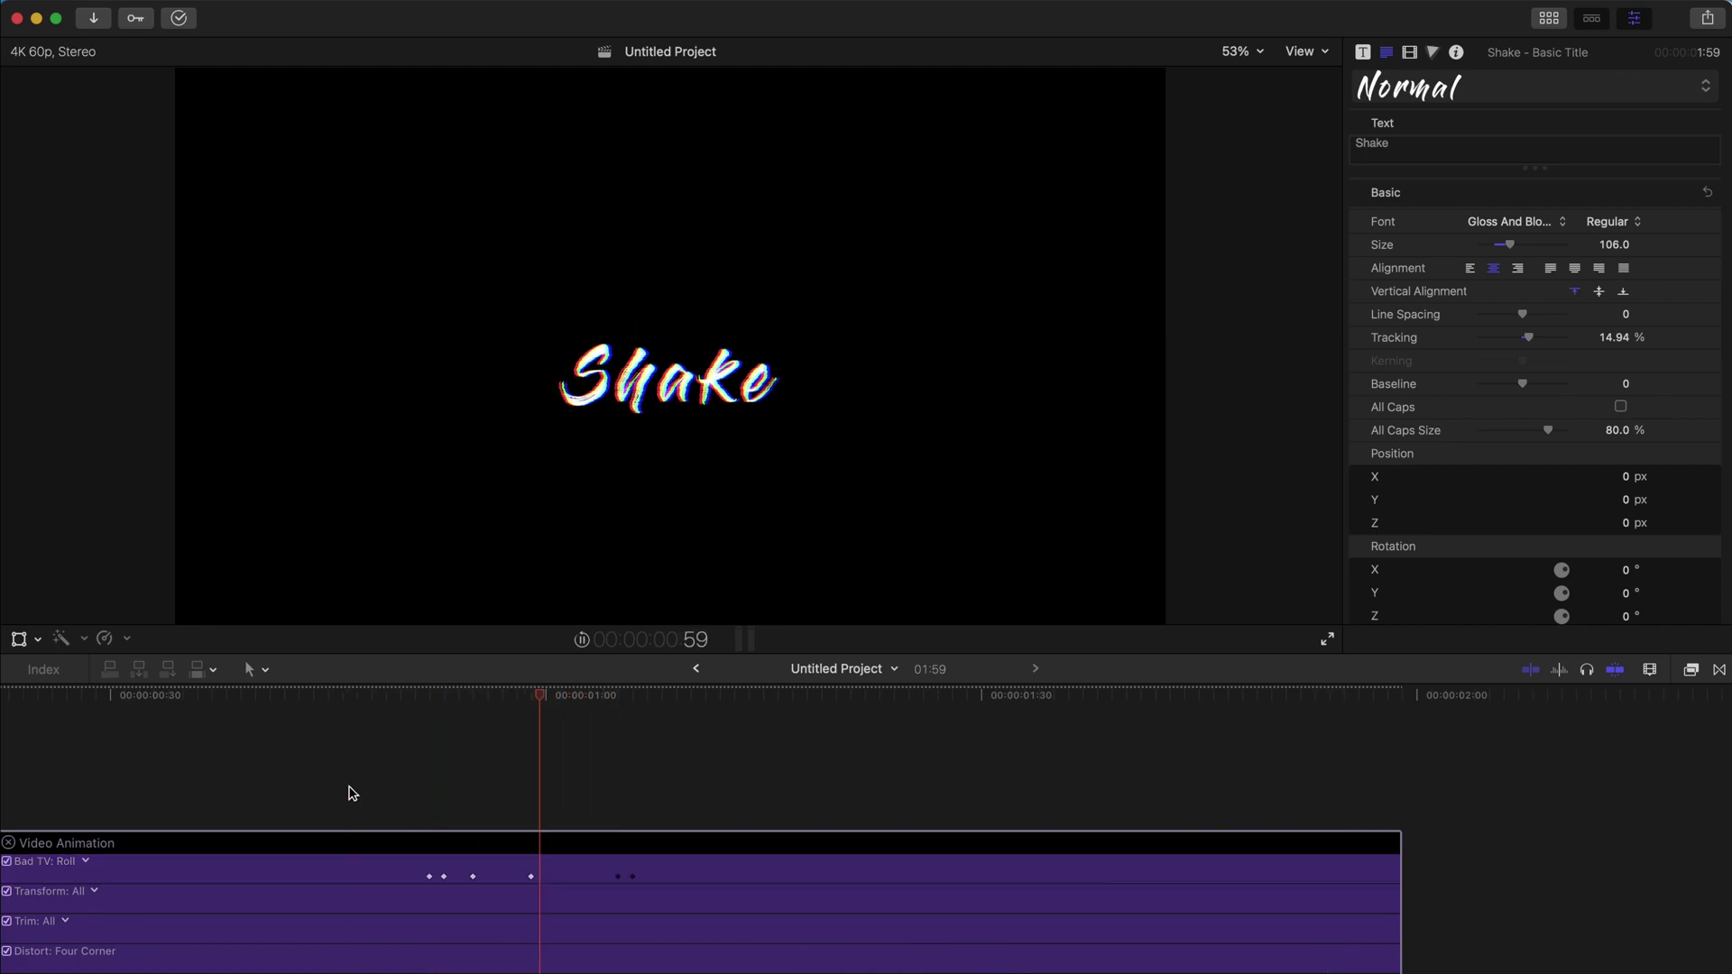
pyautogui.press('space')
pyautogui.press('space')
pyautogui.press('super+minus')
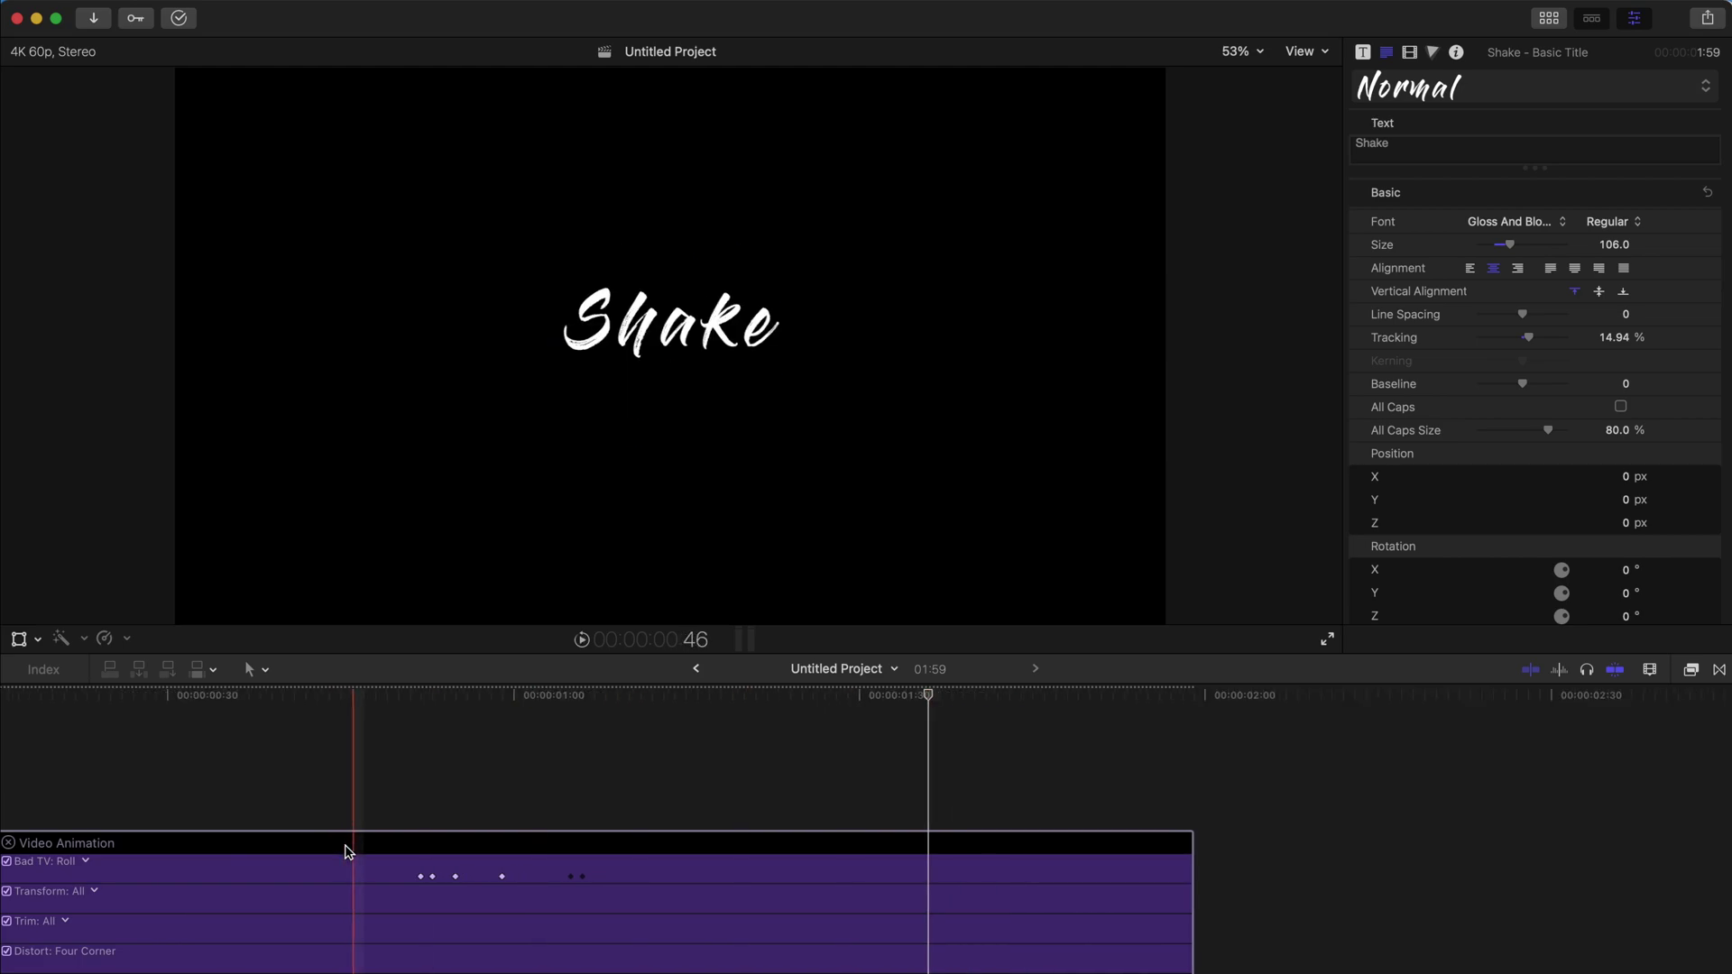
# Step: Show the keyframes of all Bad TV parameters together and play the clip from its start
pyautogui.click(128, 861)
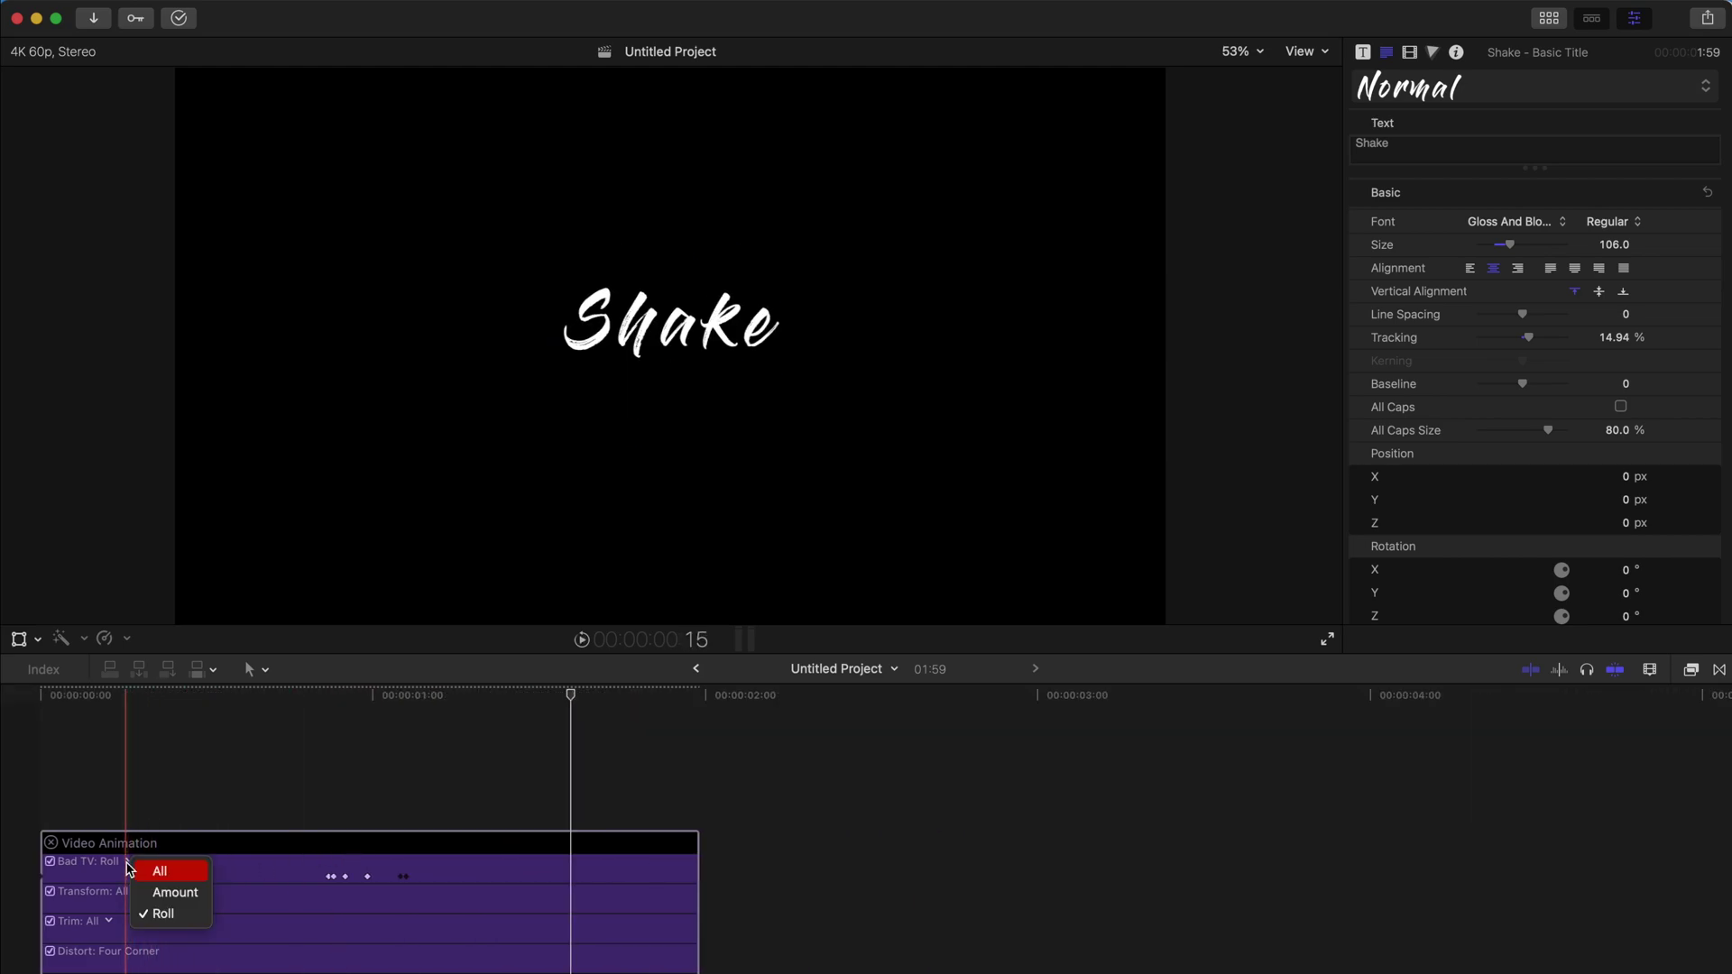
pyautogui.click(160, 873)
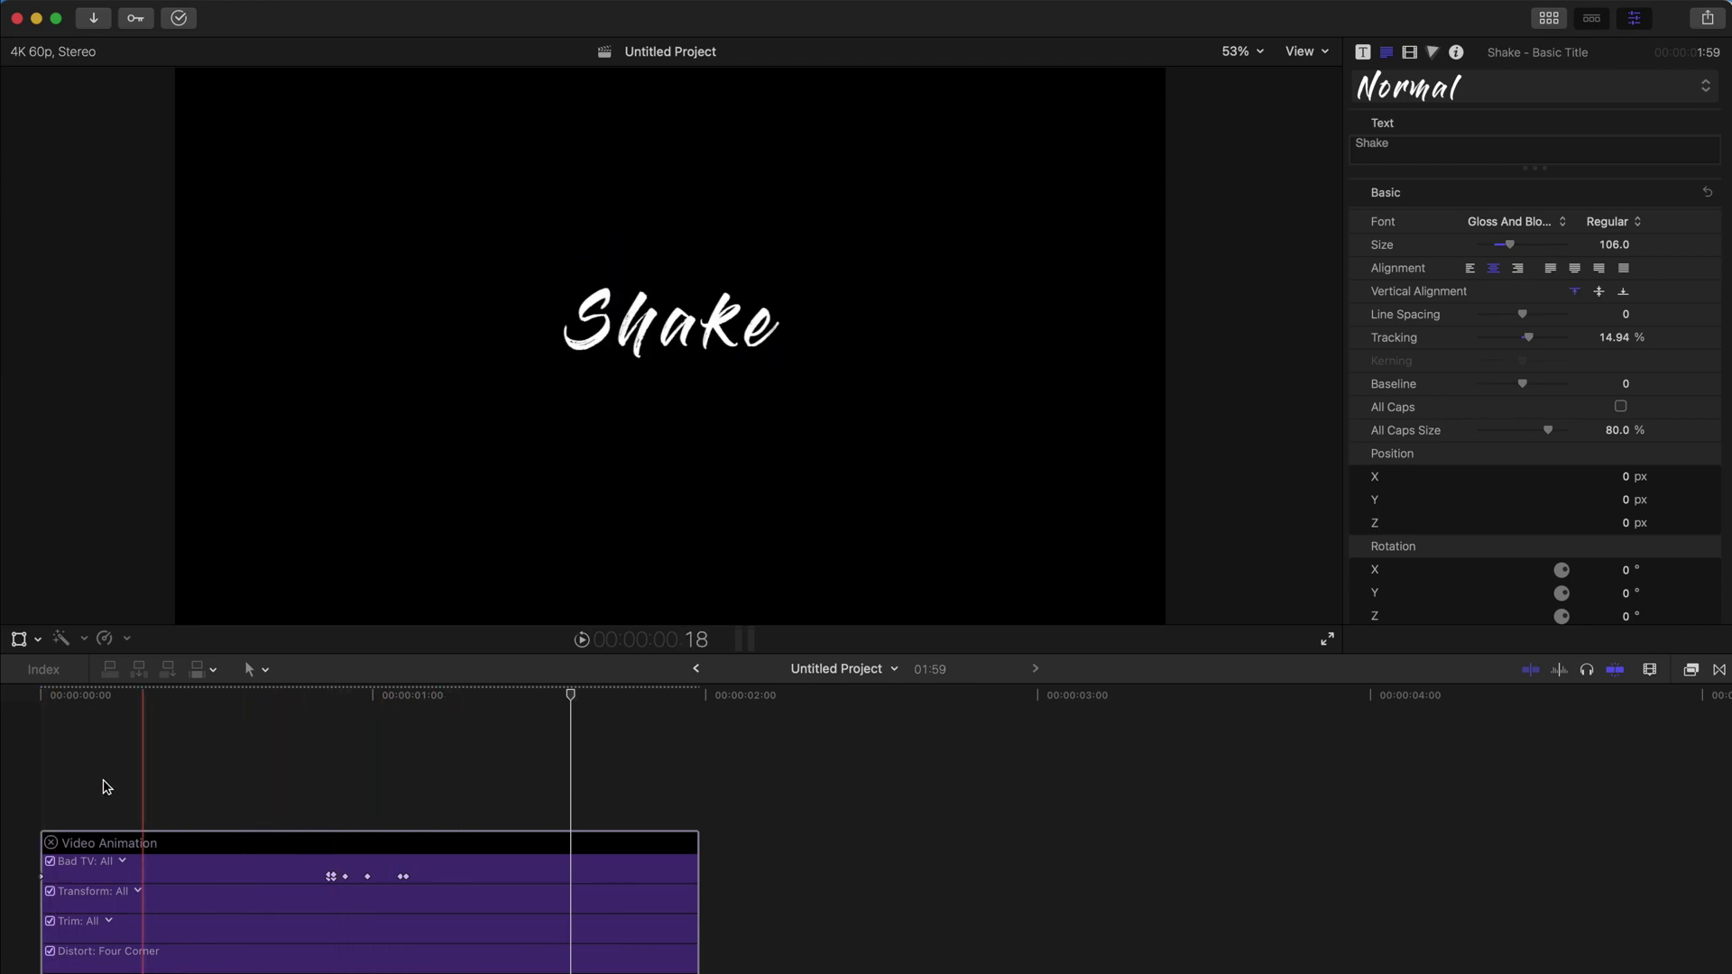
pyautogui.scroll(-3, 92, 777)
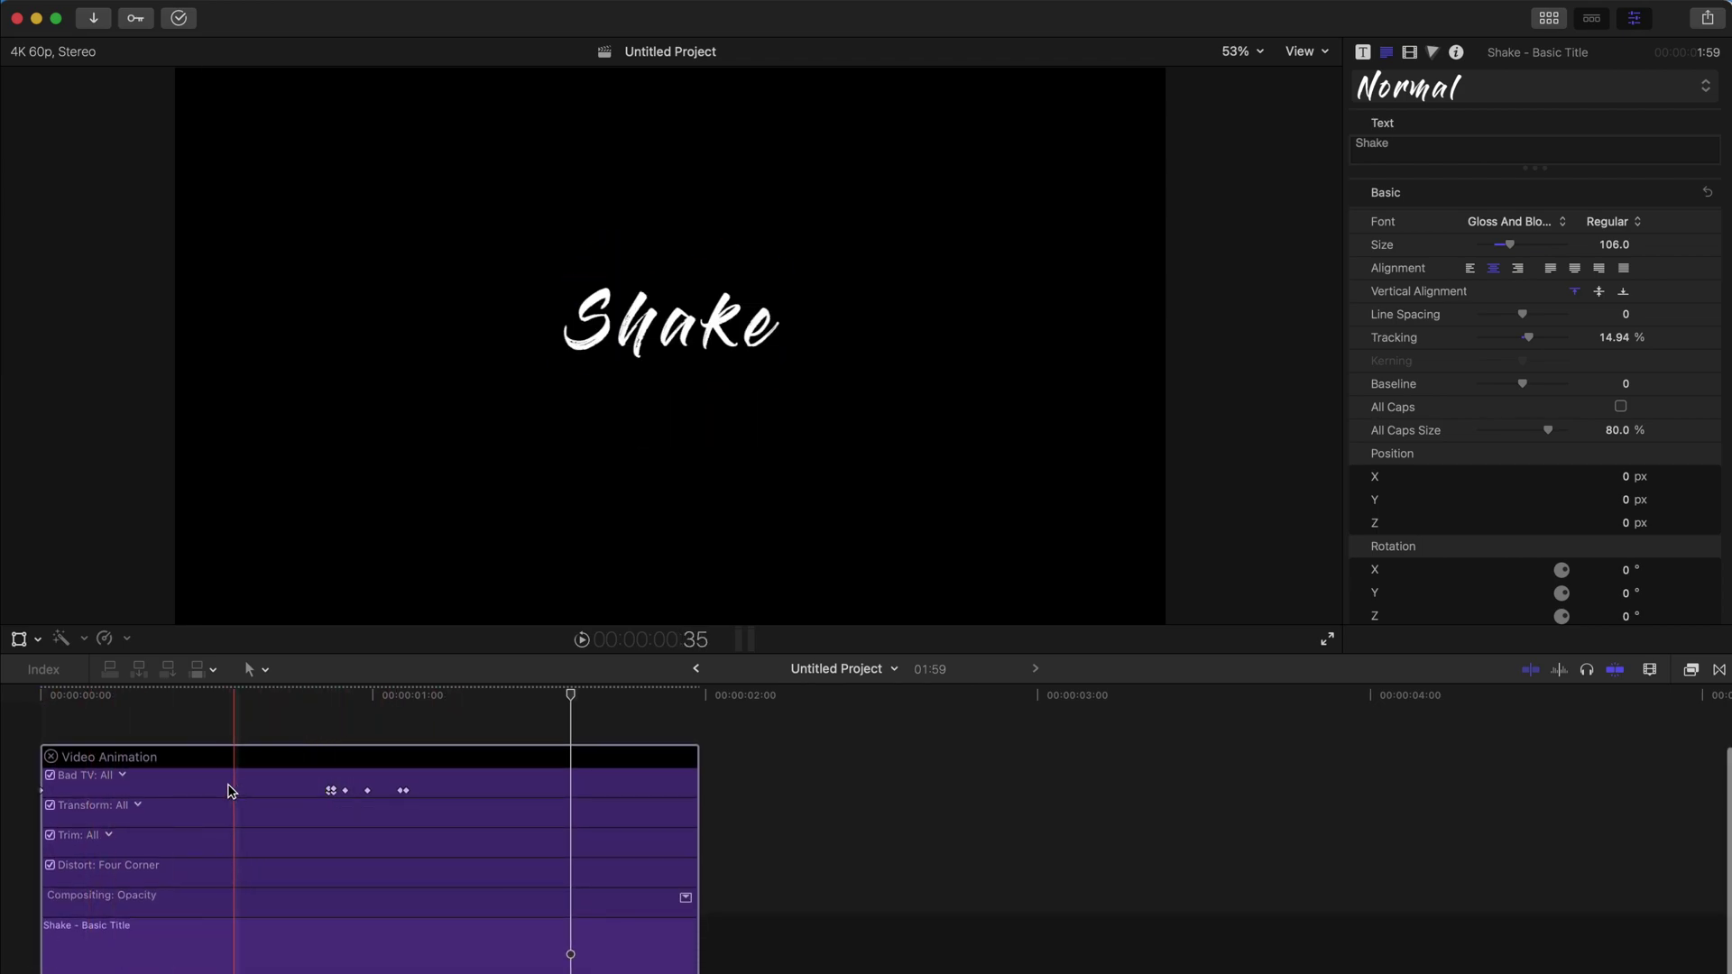
pyautogui.click(31, 735)
pyautogui.scroll(3, 31, 735)
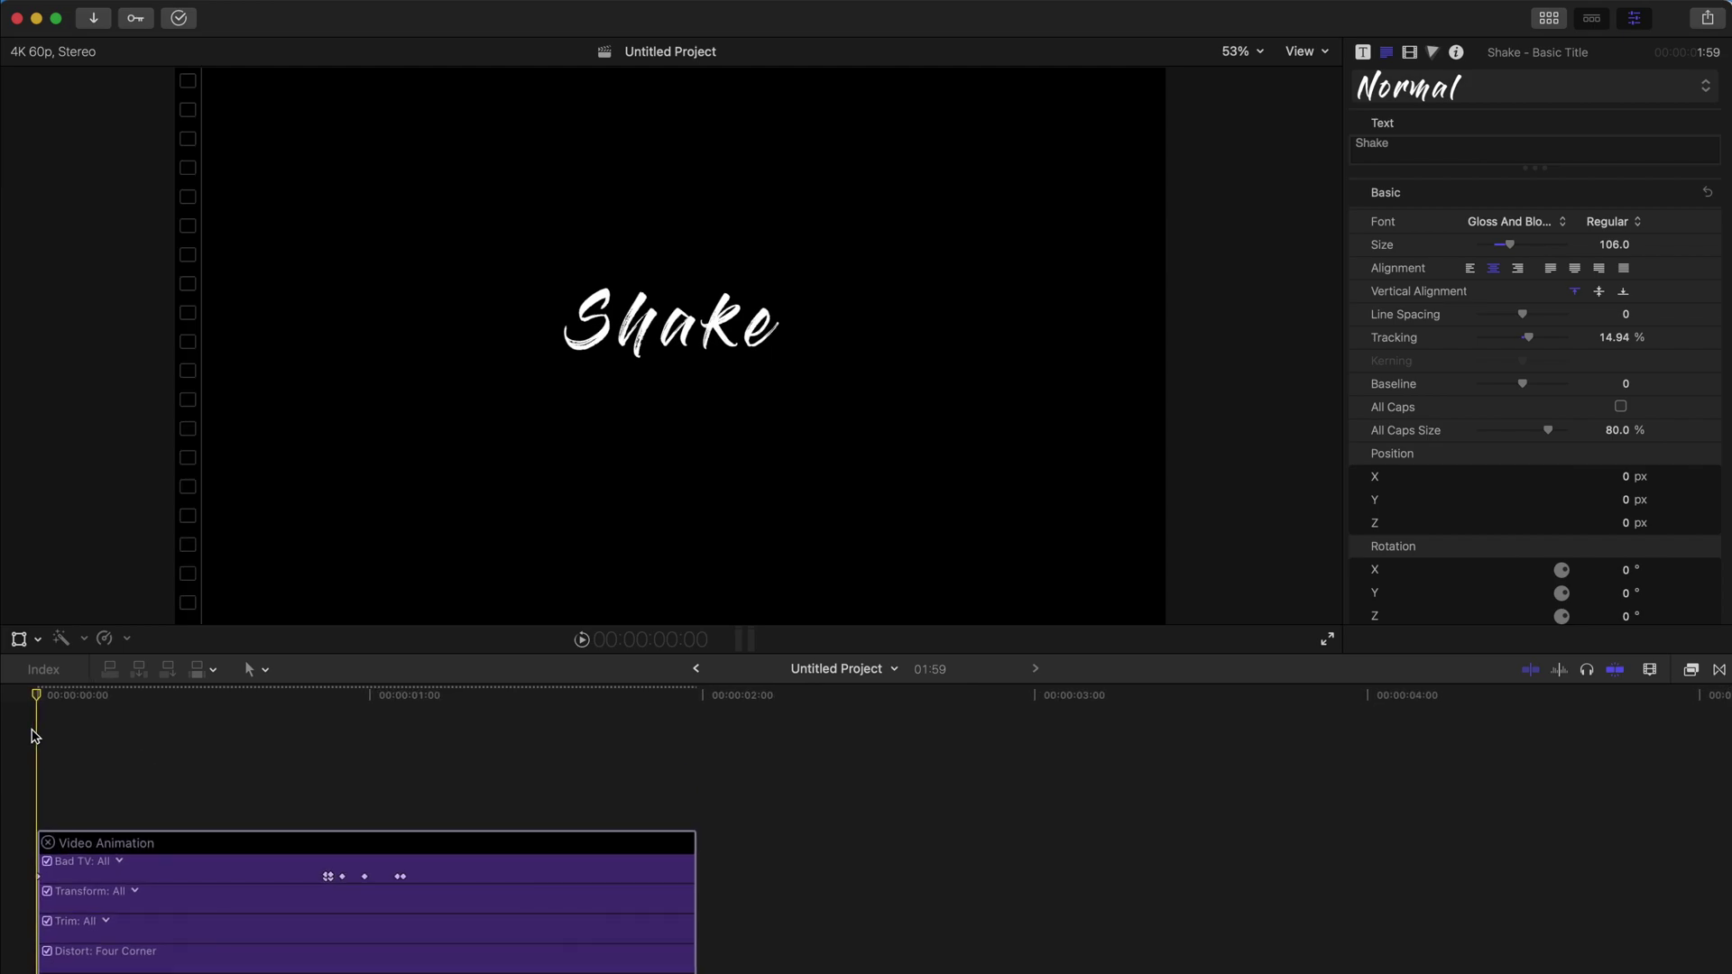
pyautogui.press('space')
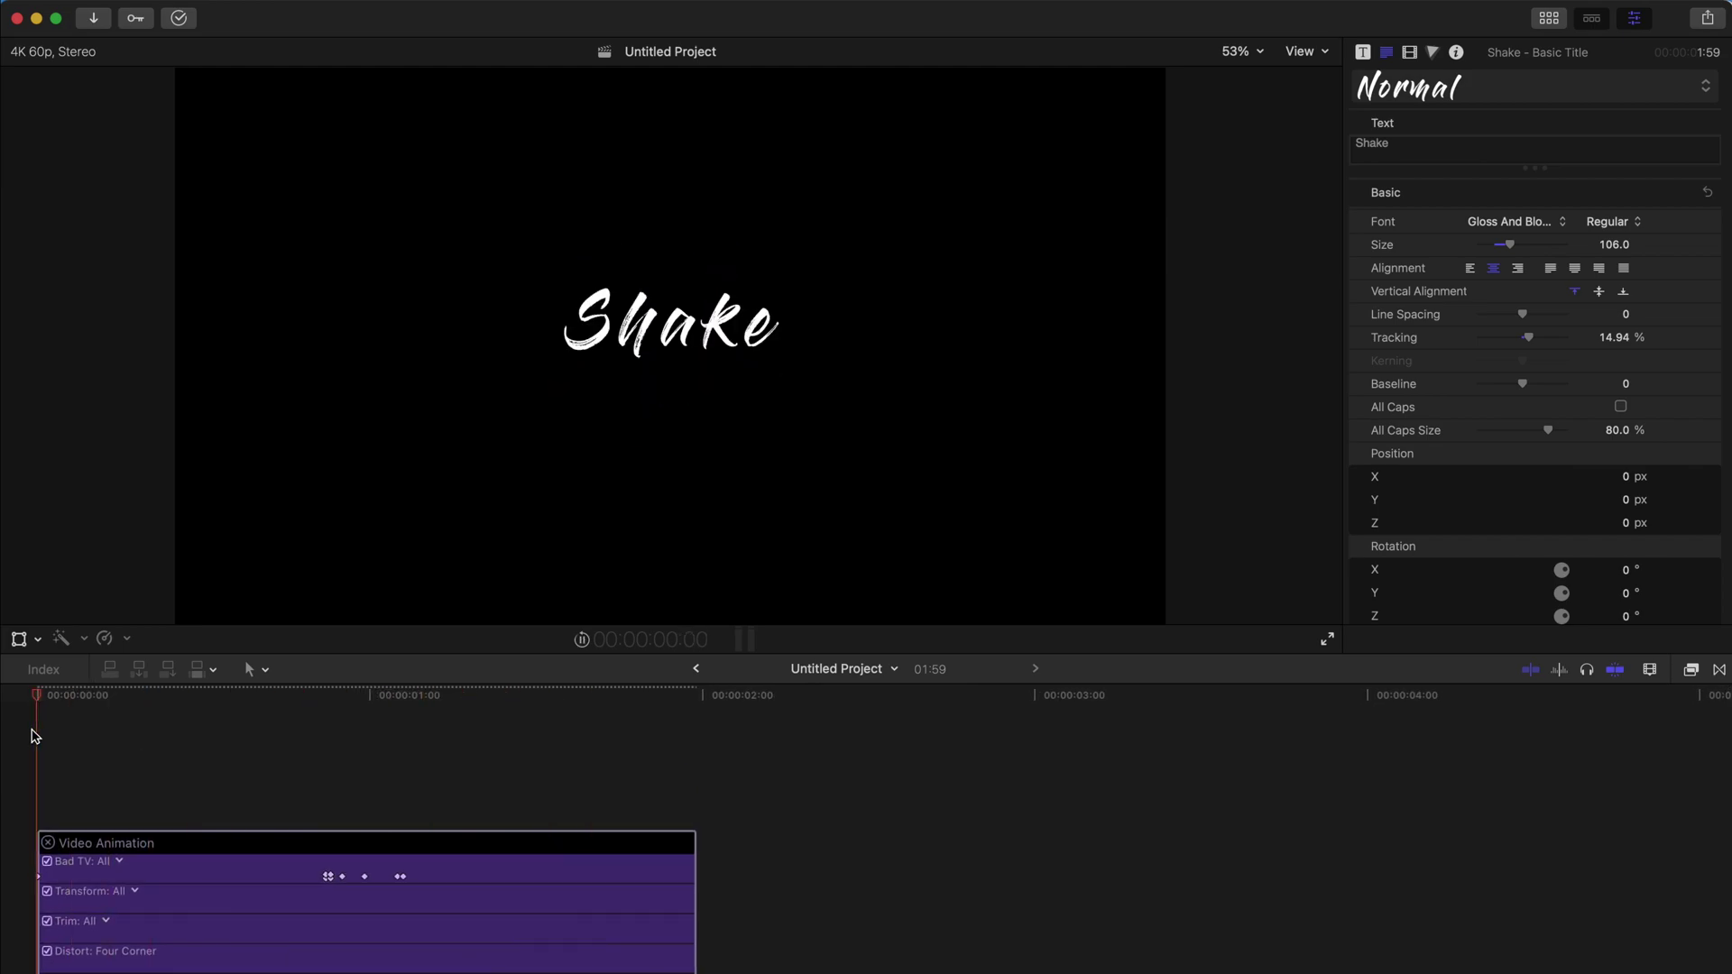
pyautogui.press('space')
# Step: Change the title to "Text" above "Shake" with line spacing 54.0 and position X -2.55 px, Y 29.5 px
pyautogui.press('super+a')
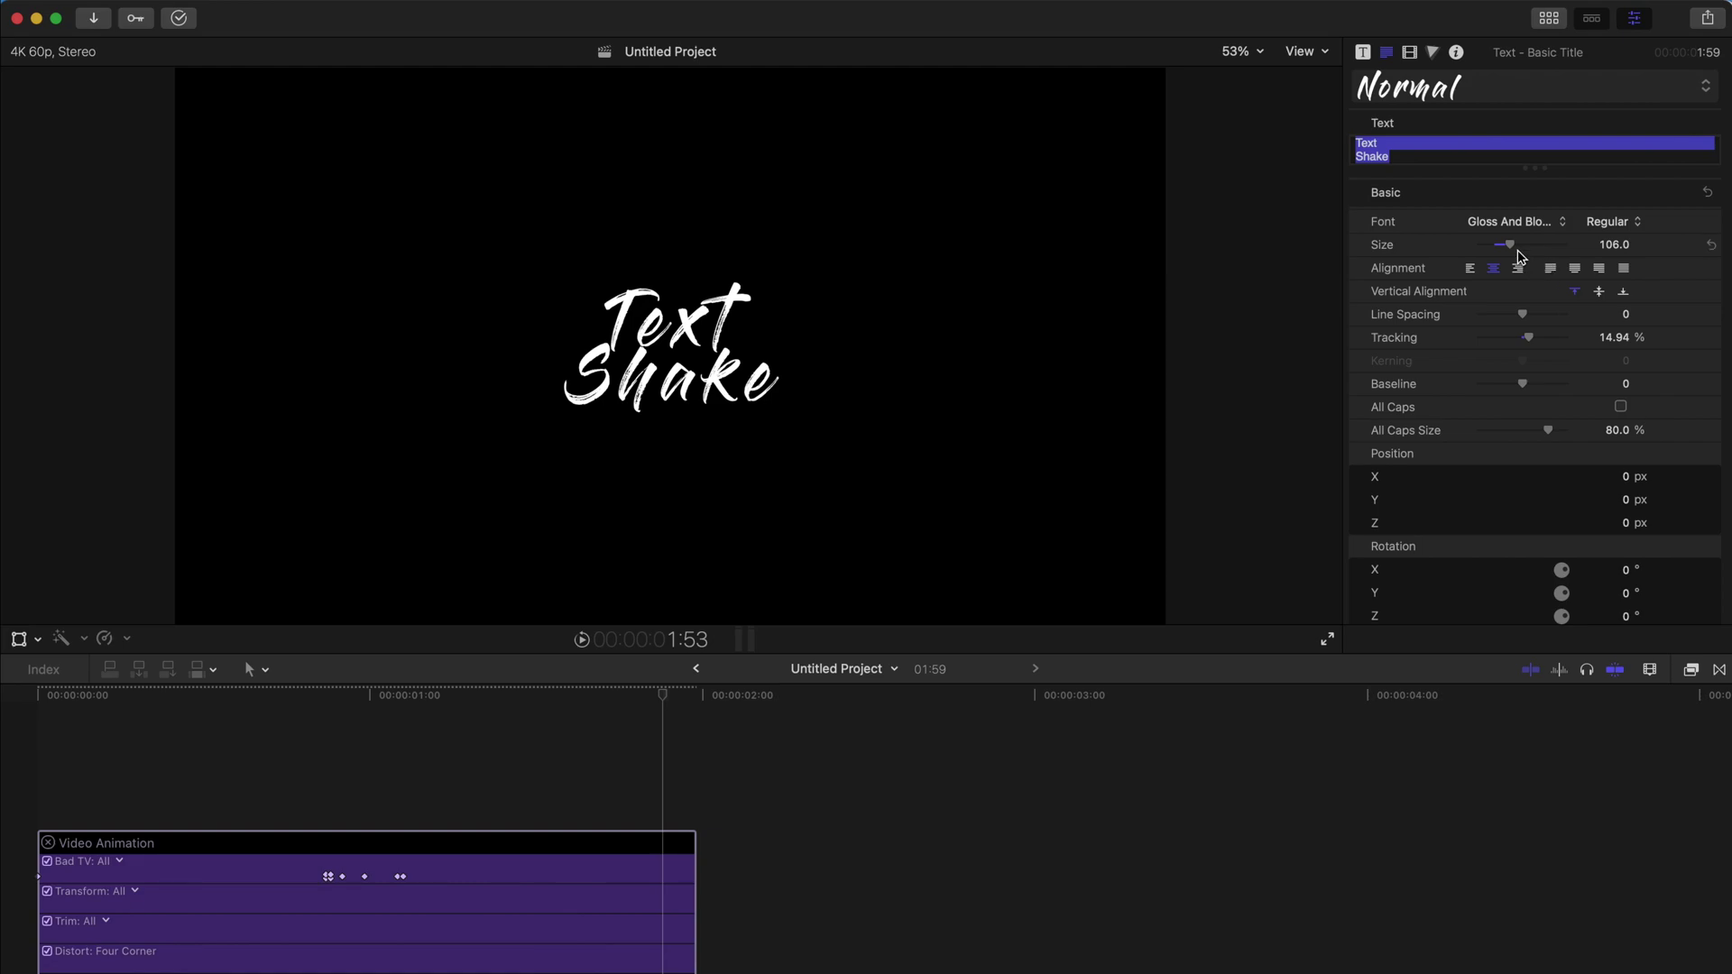
pyautogui.moveTo(1523, 314); pyautogui.dragTo(1545, 314)
pyautogui.moveTo(750, 361); pyautogui.dragTo(749, 368)
# Step: Add a Transform Position keyframe to the title at frame 56
pyautogui.press('super+minus')
pyautogui.moveTo(209, 696)
pyautogui.mouseDown()
pyautogui.moveTo(241, 699)
pyautogui.moveTo(226, 695)
pyautogui.mouseUp()
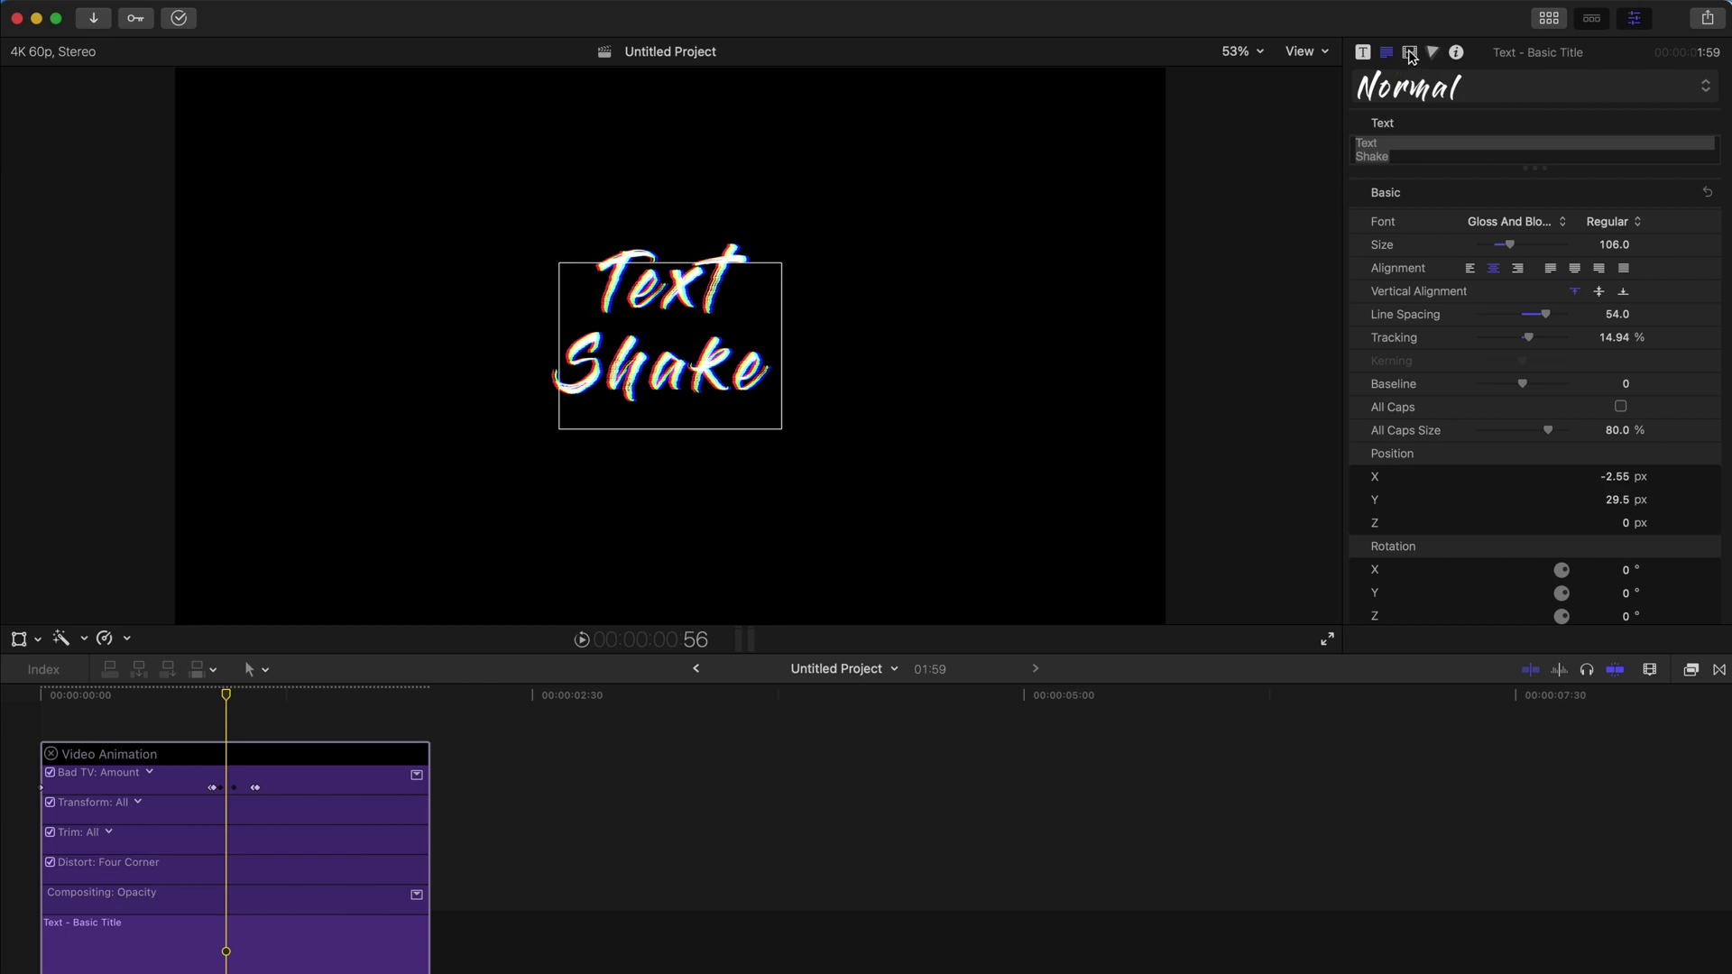
pyautogui.click(1410, 53)
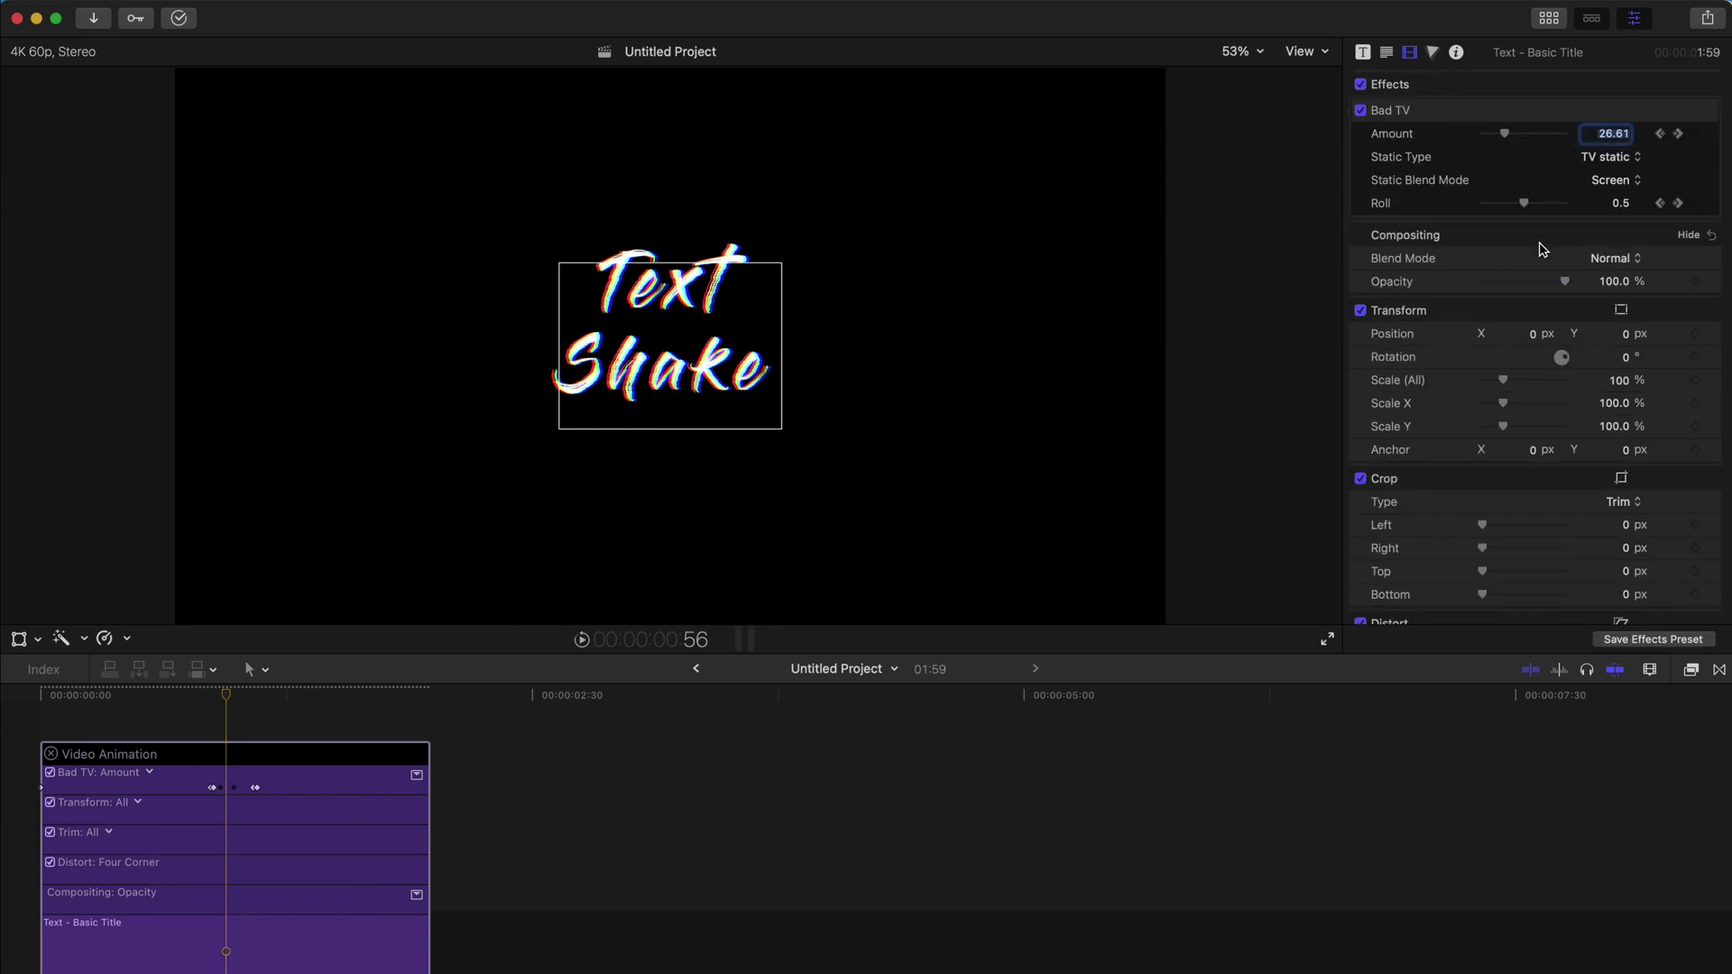
pyautogui.click(1695, 335)
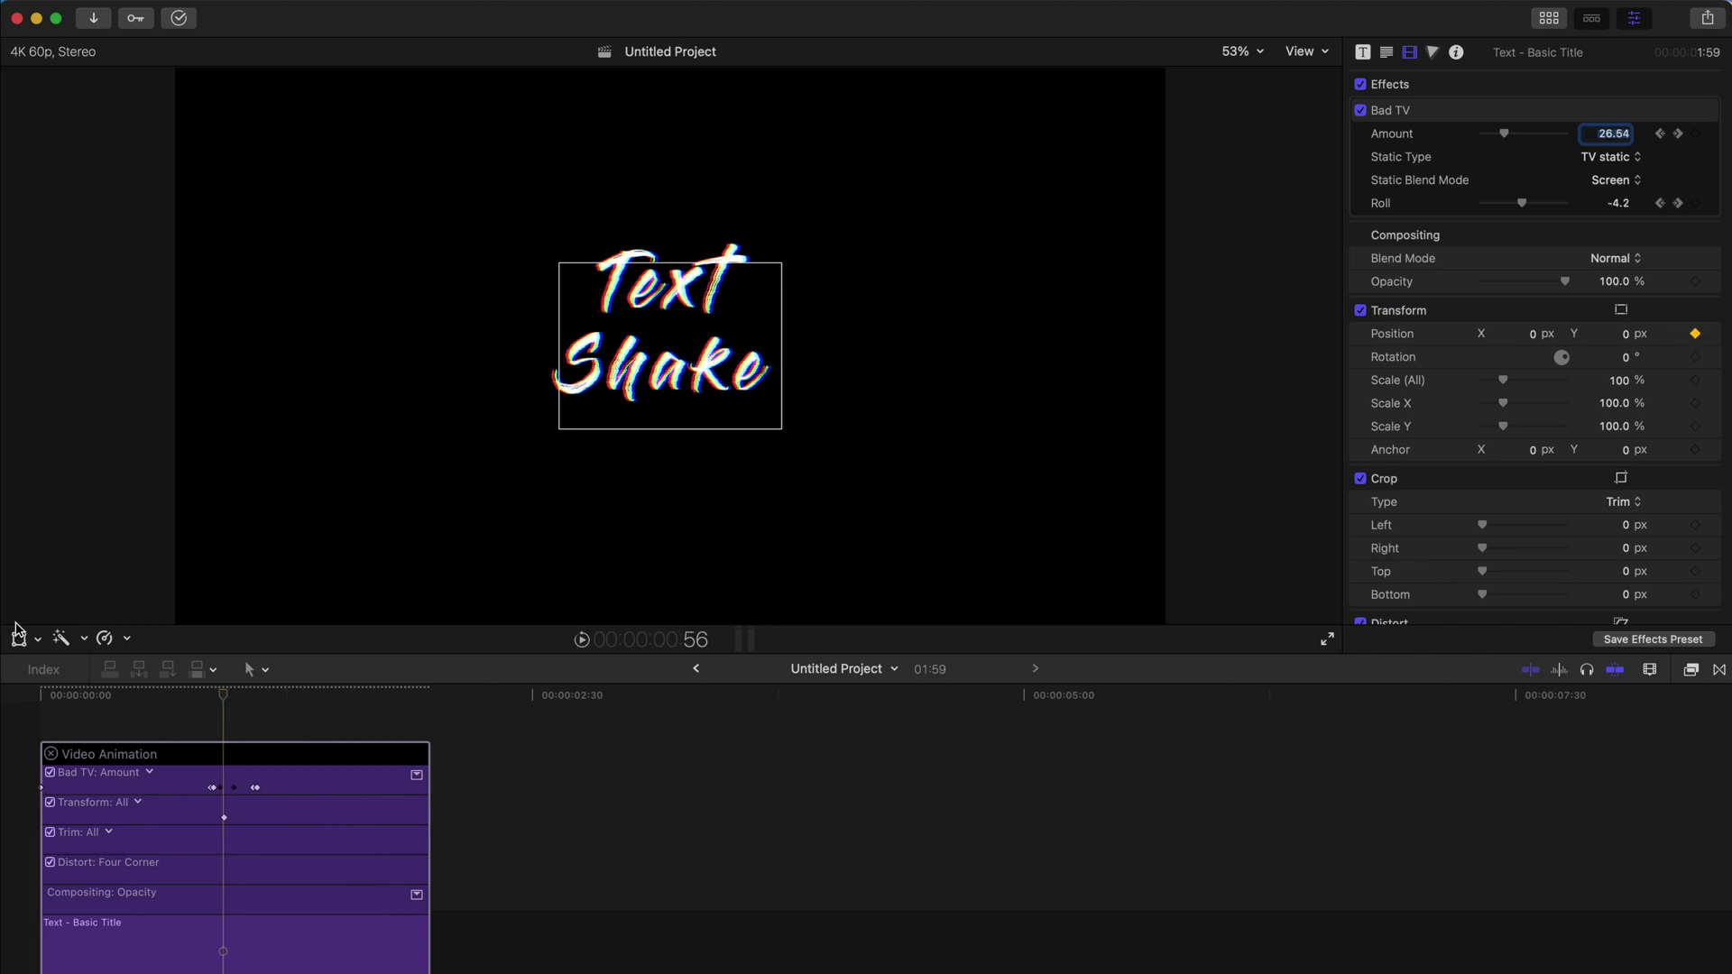
# Step: Keyframe a jittering Transform Position by shifting the title slightly on each following frame, and play the clip from its start
pyautogui.click(38, 641)
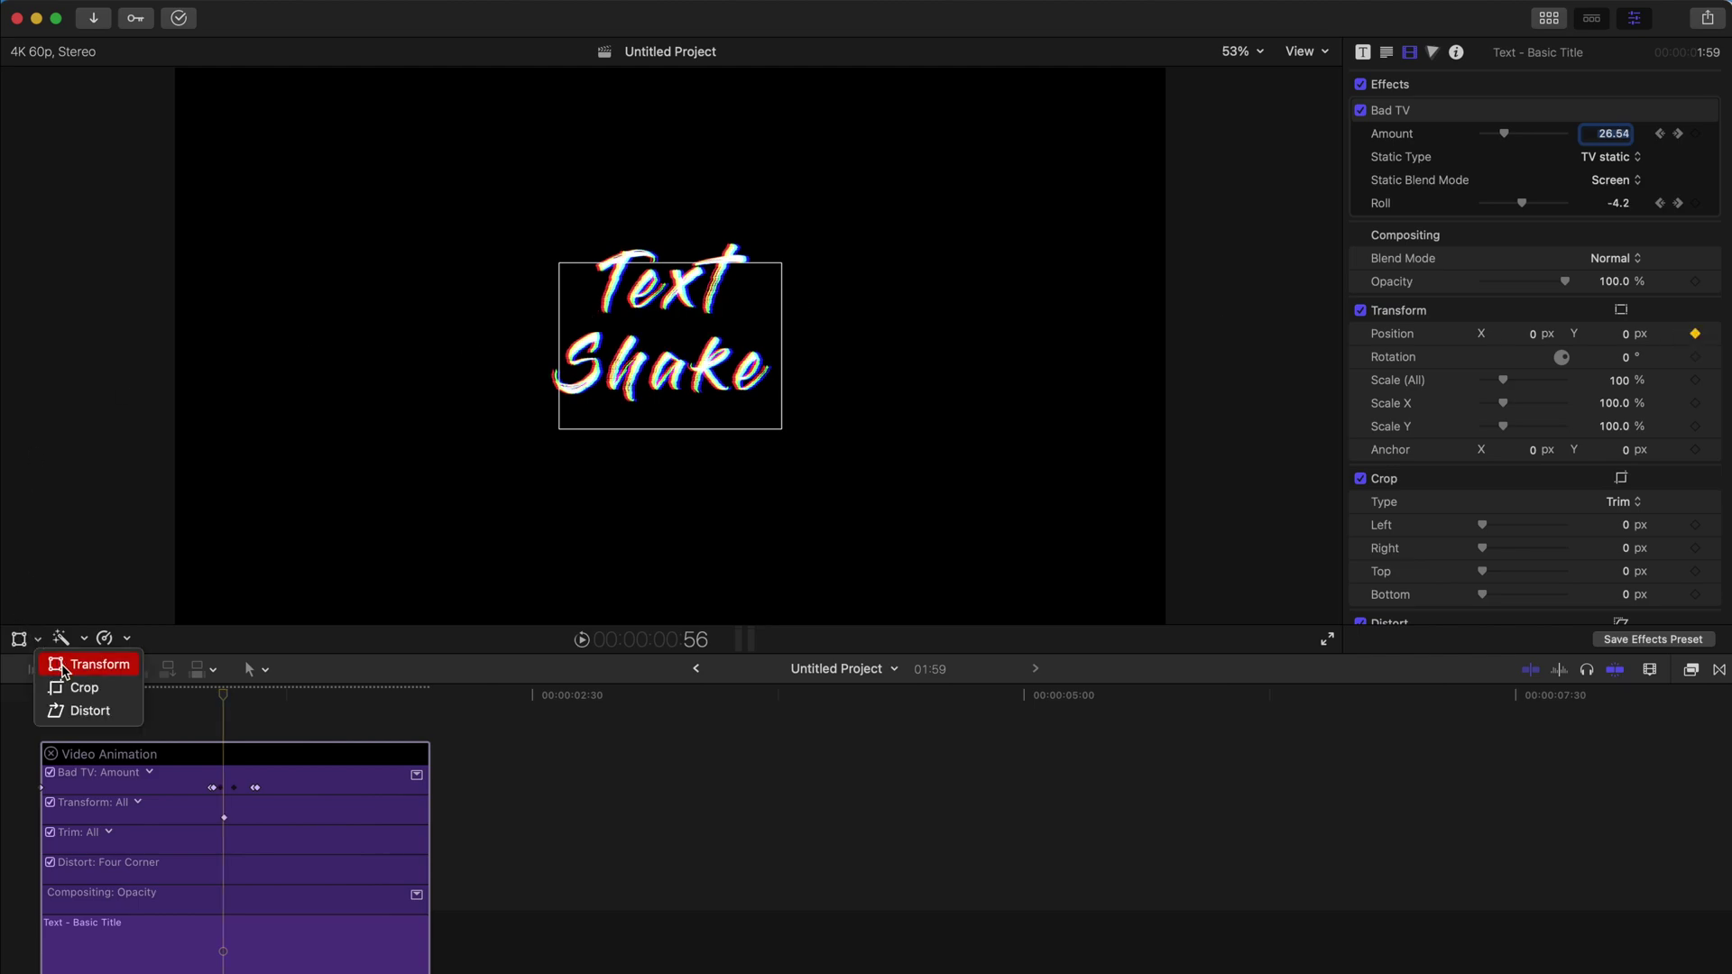
pyautogui.click(63, 668)
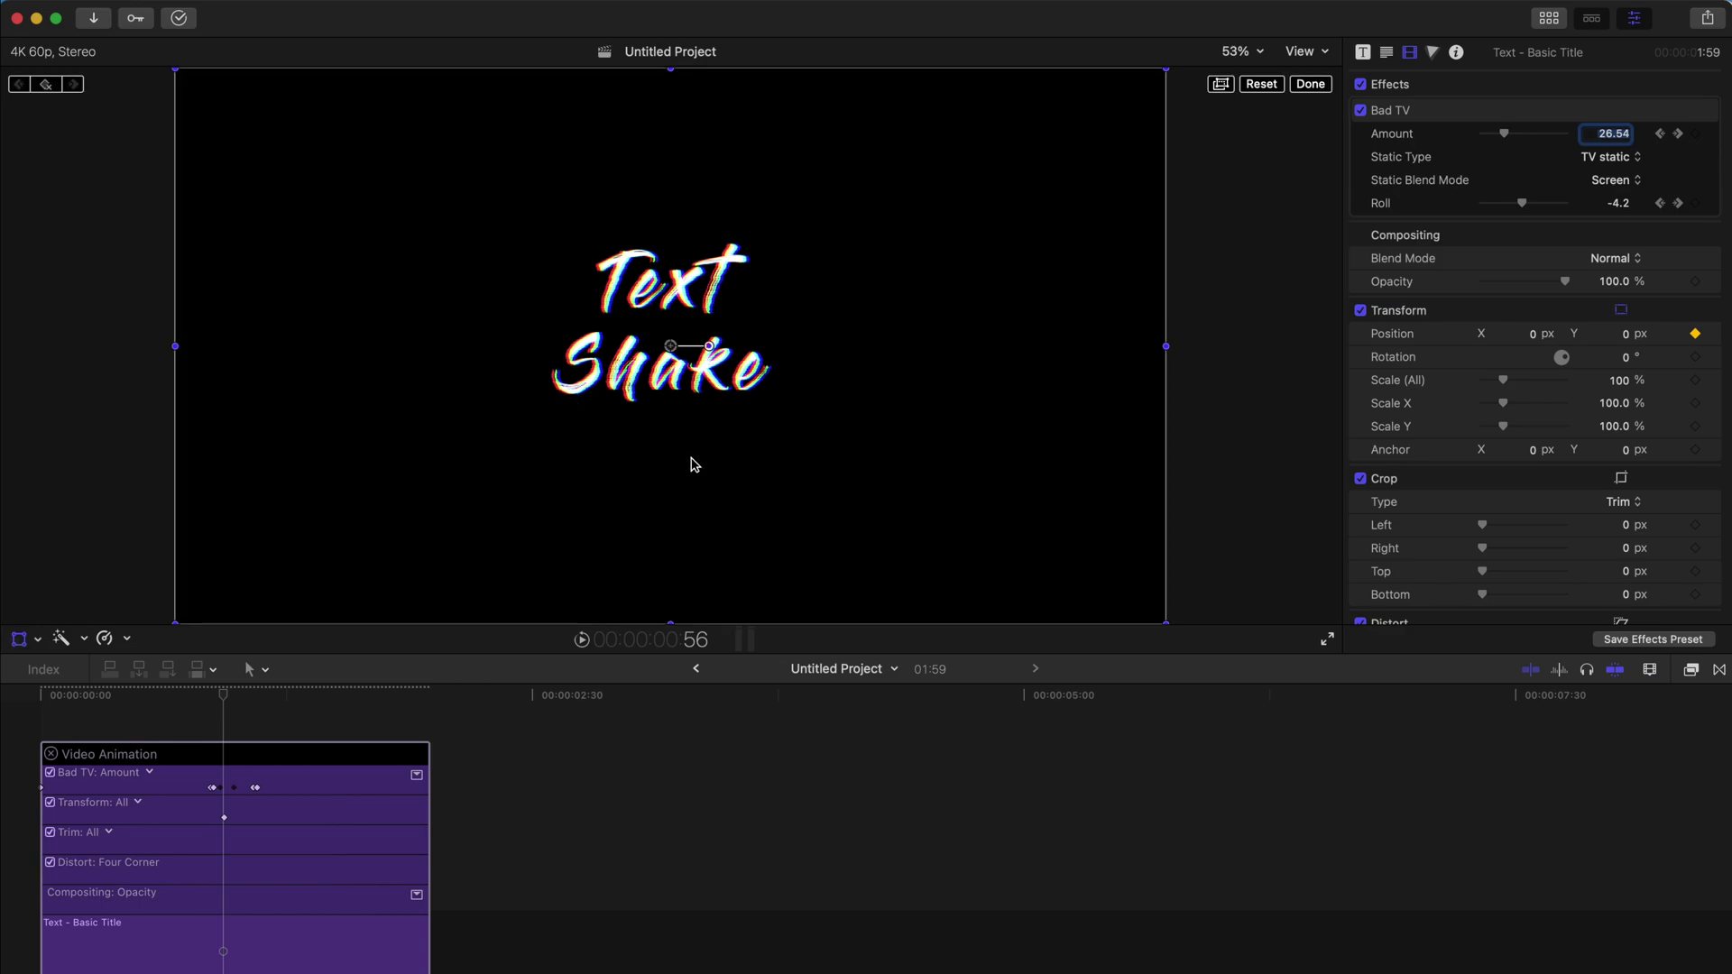
pyautogui.moveTo(693, 465); pyautogui.dragTo(731, 485)
pyautogui.press('Right')
pyautogui.press('Right')
pyautogui.press('Right')
pyautogui.press('Right')
pyautogui.press('Right')
pyautogui.press('Right')
pyautogui.press('Right')
pyautogui.click(1310, 84)
pyautogui.click(41, 696)
pyautogui.press('space')
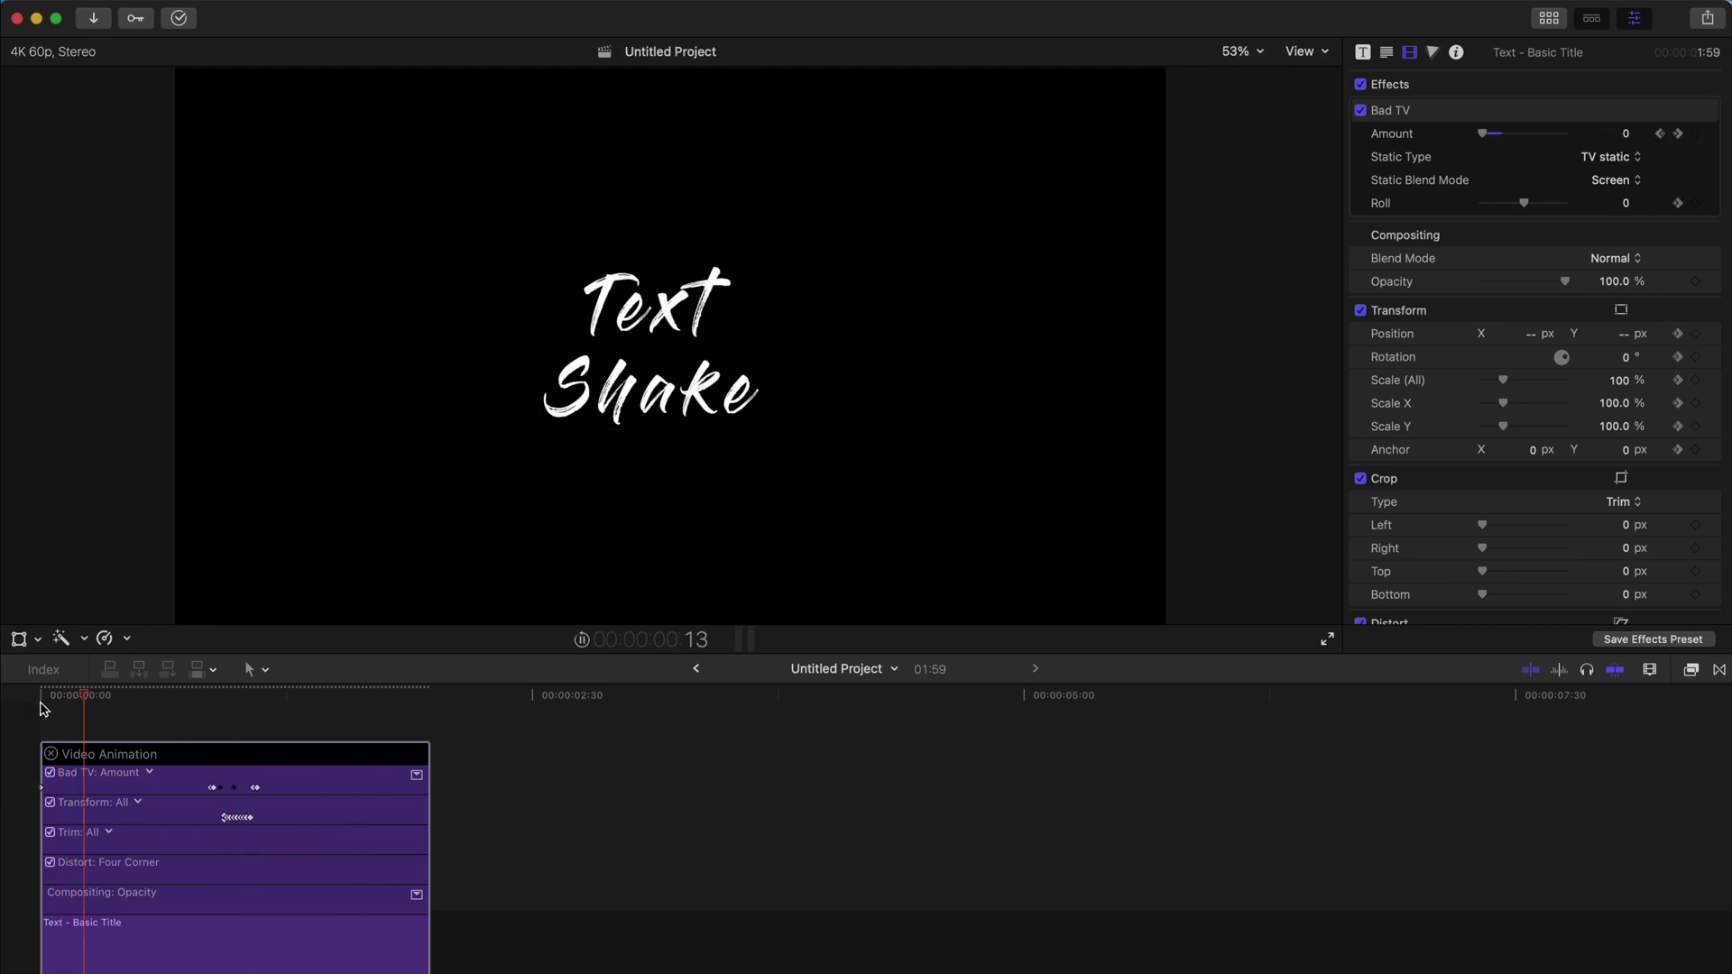
# Step: Try to readjust the title's keyframed Transform Position around 1:00, stepping back and forth through the neighbouring frames
pyautogui.click(256, 694)
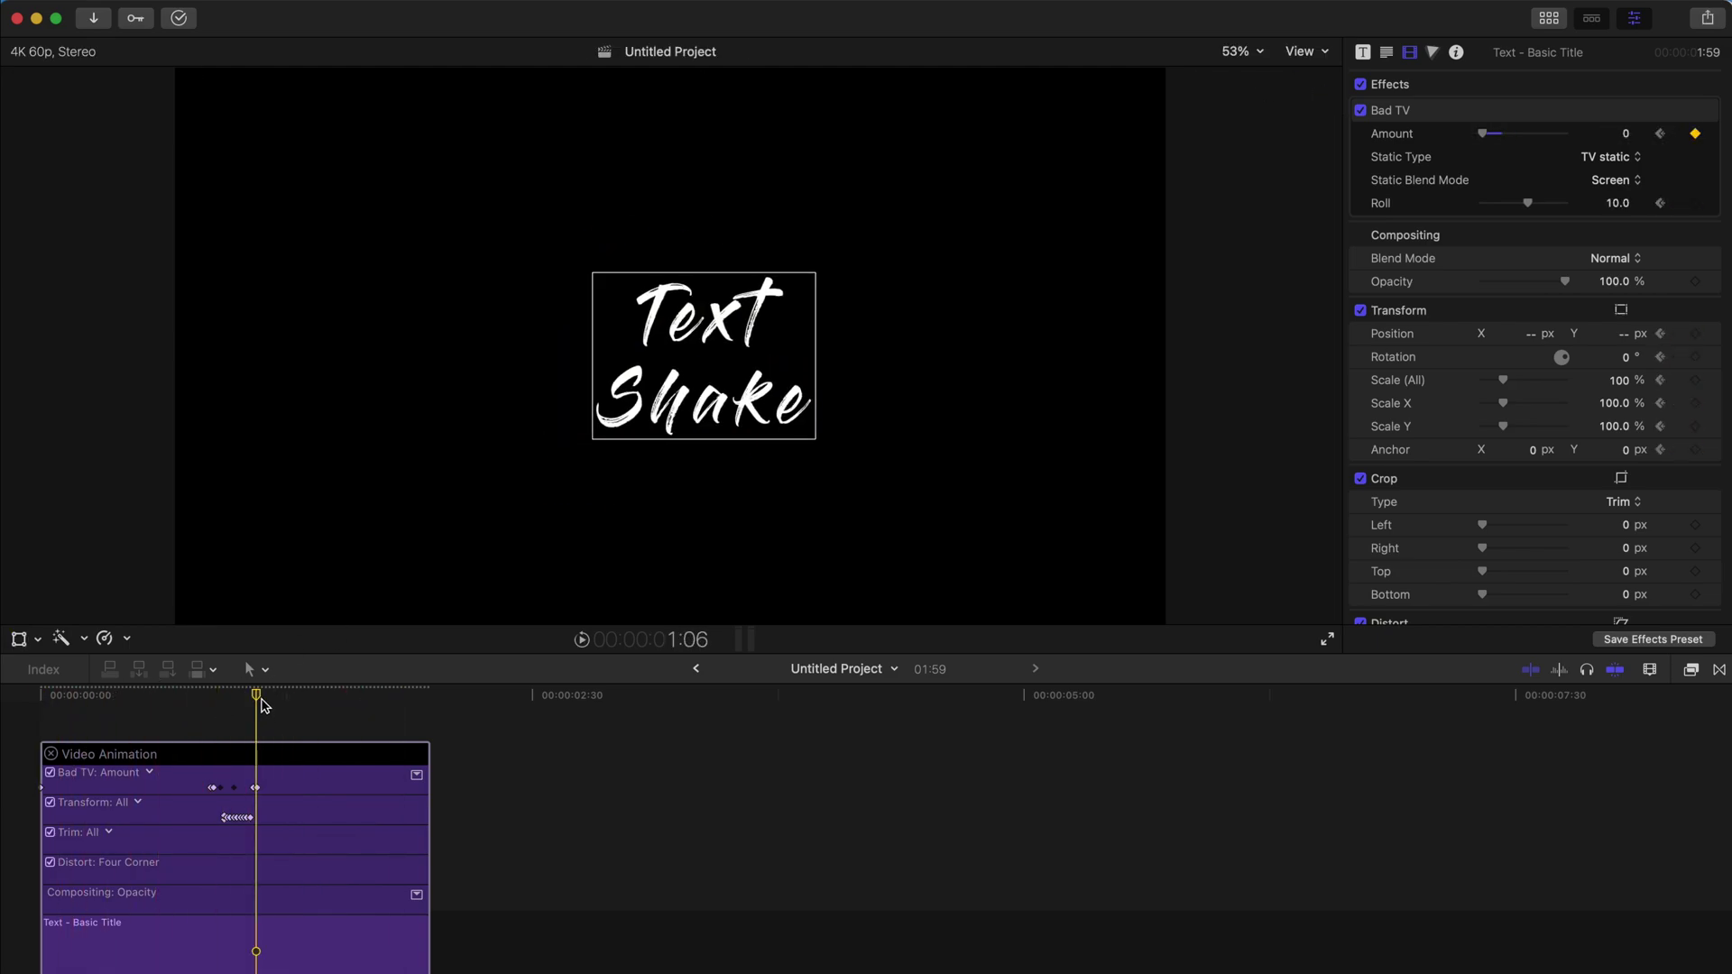
pyautogui.press('super+equal')
pyautogui.click(18, 641)
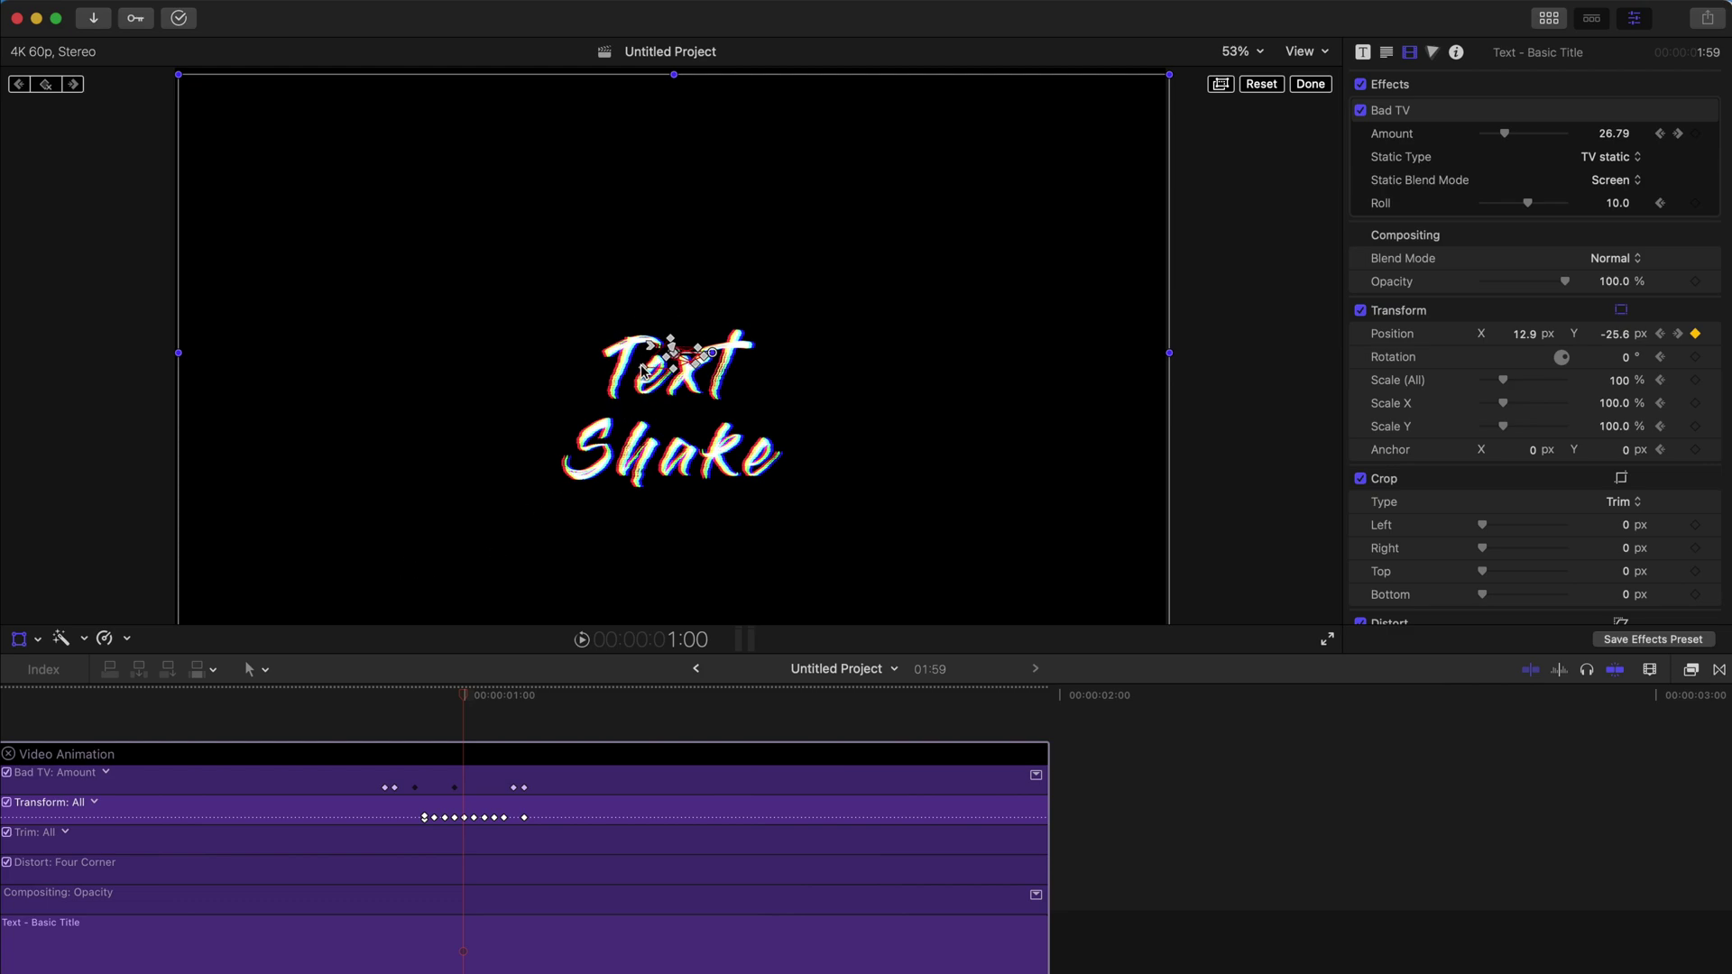
pyautogui.moveTo(643, 370)
pyautogui.mouseDown()
pyautogui.moveTo(700, 327)
pyautogui.moveTo(668, 361)
pyautogui.mouseUp()
pyautogui.press('Left')
pyautogui.press('Left')
pyautogui.press('Left')
pyautogui.press('Left')
pyautogui.press('Right')
pyautogui.press('Right')
pyautogui.press('Right')
pyautogui.press('Right')
pyautogui.press('Right')
pyautogui.press('Right')
pyautogui.press('Right')
pyautogui.press('Right')
pyautogui.press('Left')
pyautogui.press('Left')
pyautogui.press('Left')
pyautogui.press('Left')
pyautogui.press('Left')
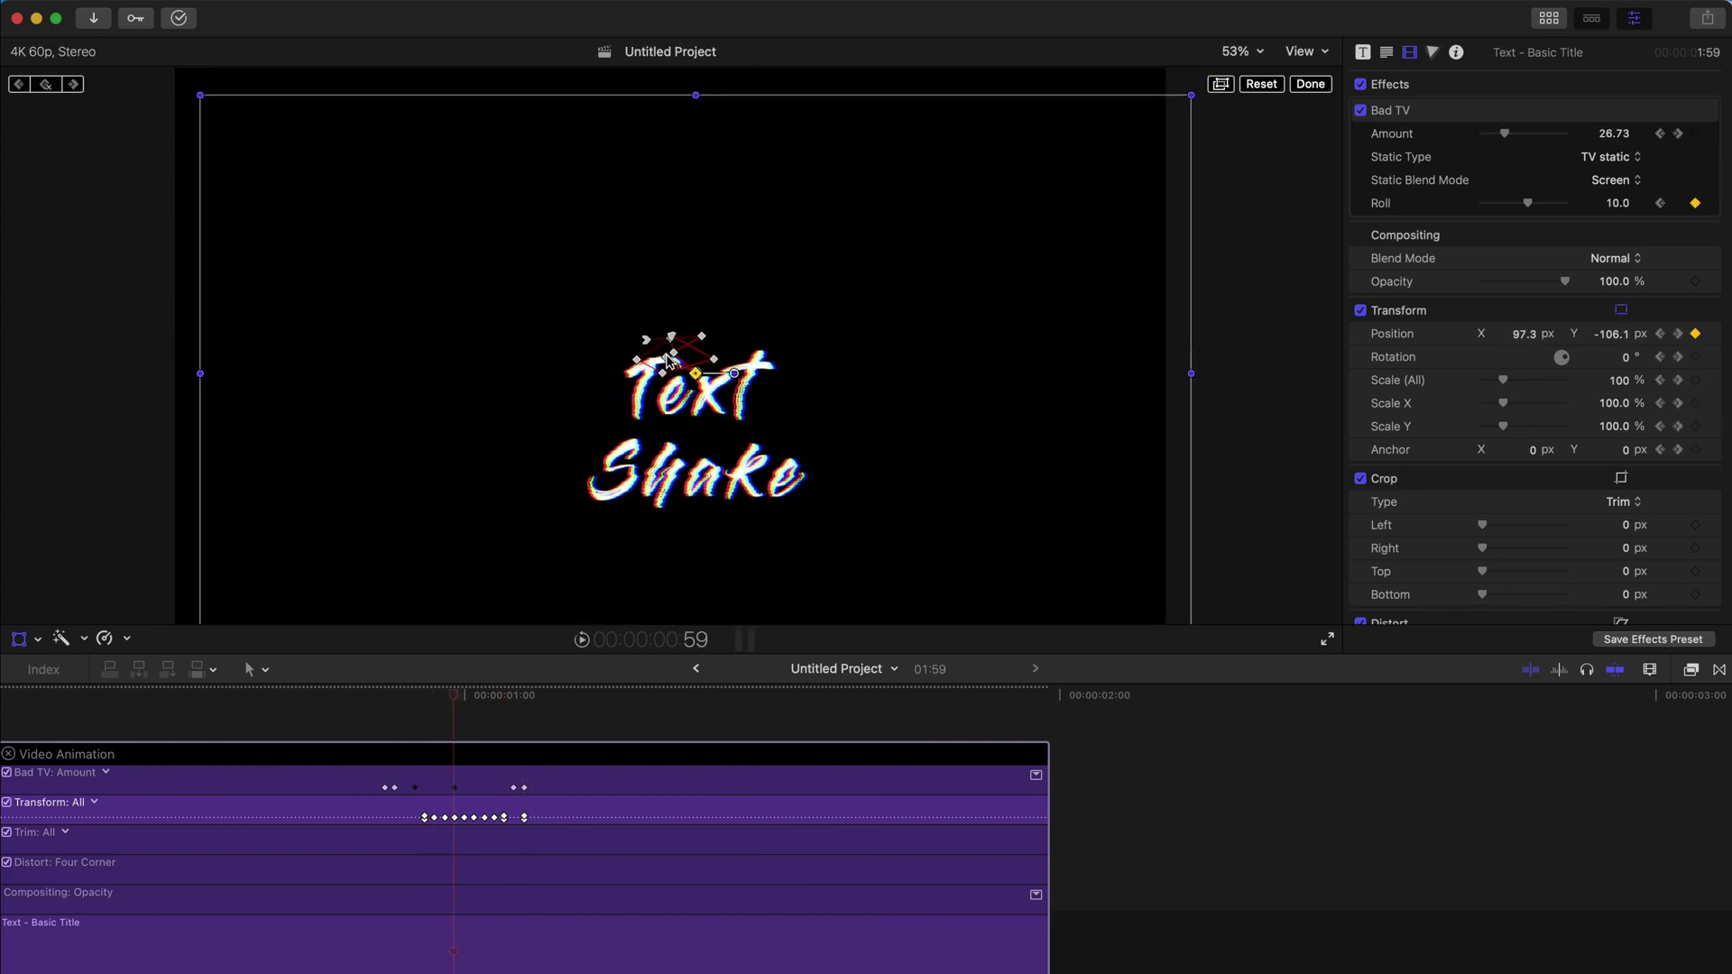
pyautogui.press('space')
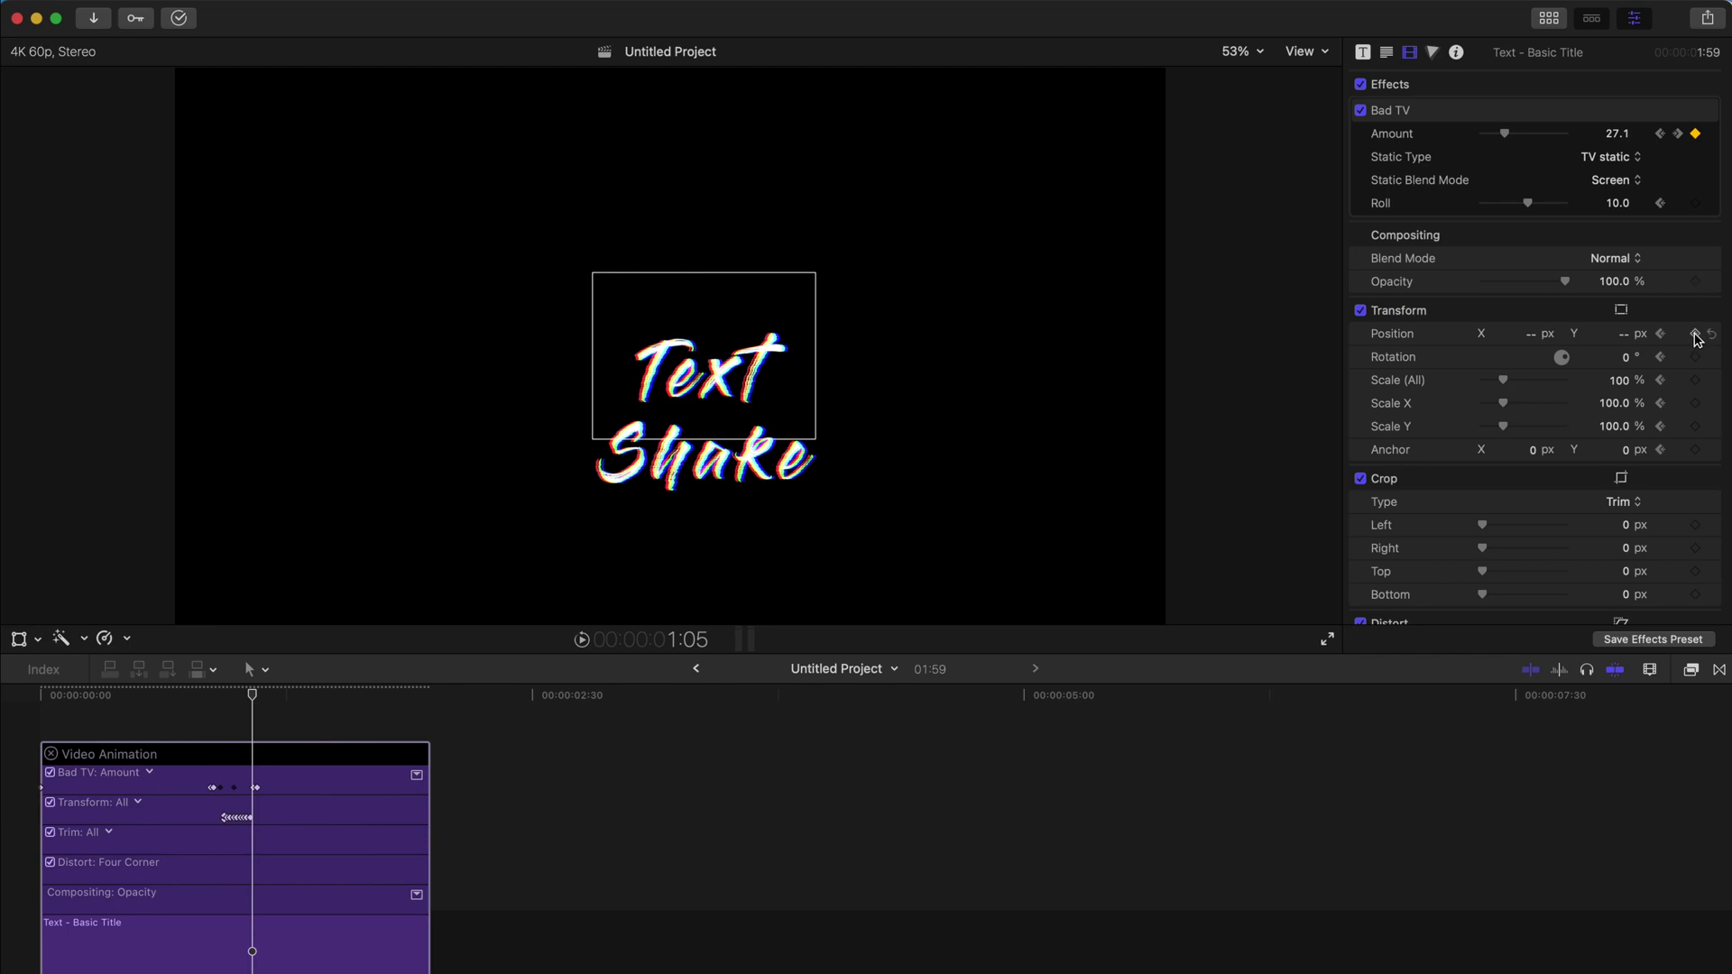
# Step: Keyframe the title's Transform Position at 1:06 with X at 0 px, and add a Position keyframe where the glitch starts
pyautogui.press('Right')
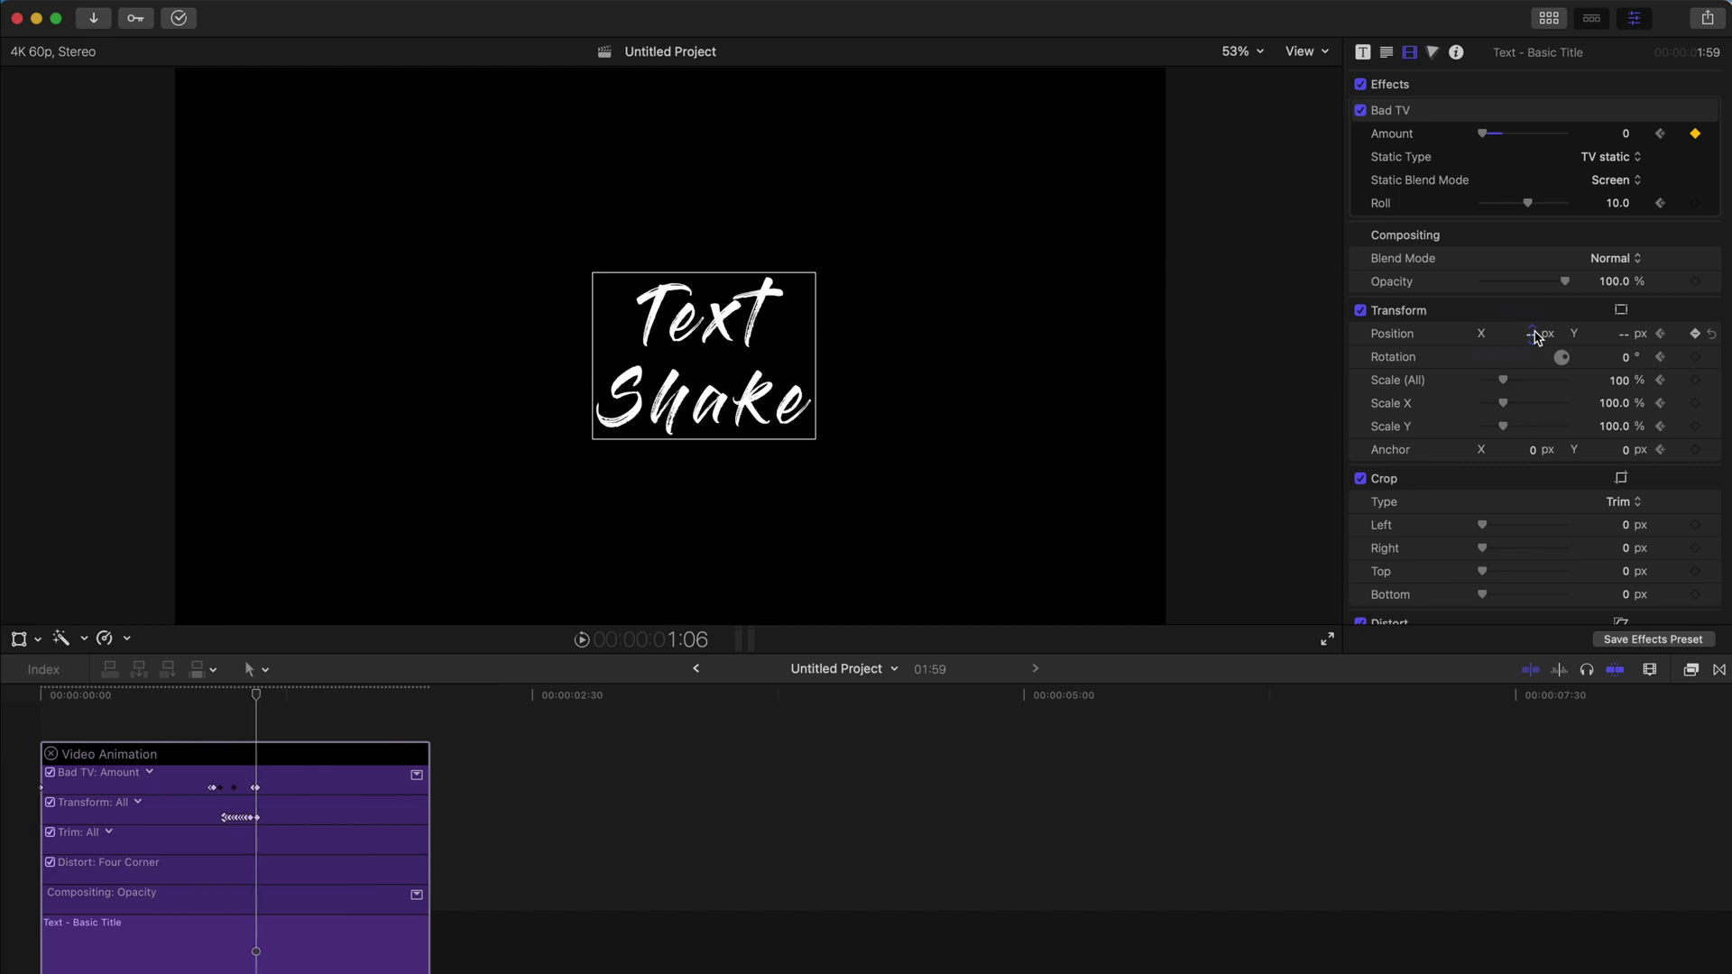
pyautogui.write('0')
pyautogui.press('Return')
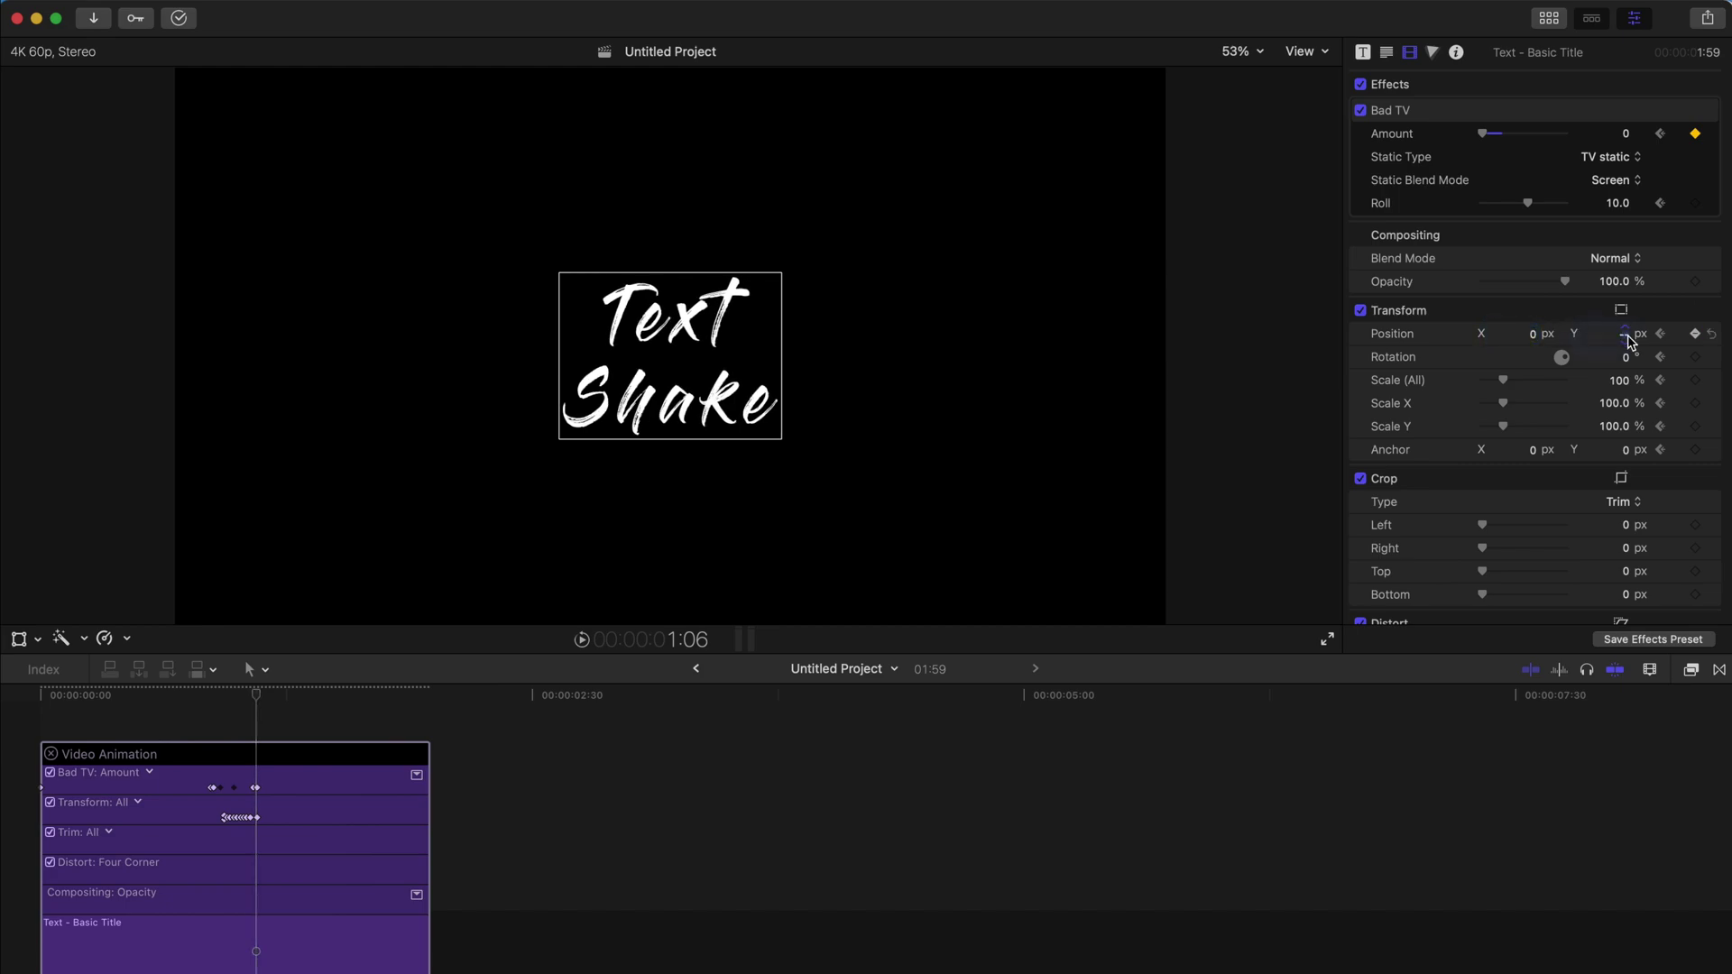
pyautogui.click(218, 699)
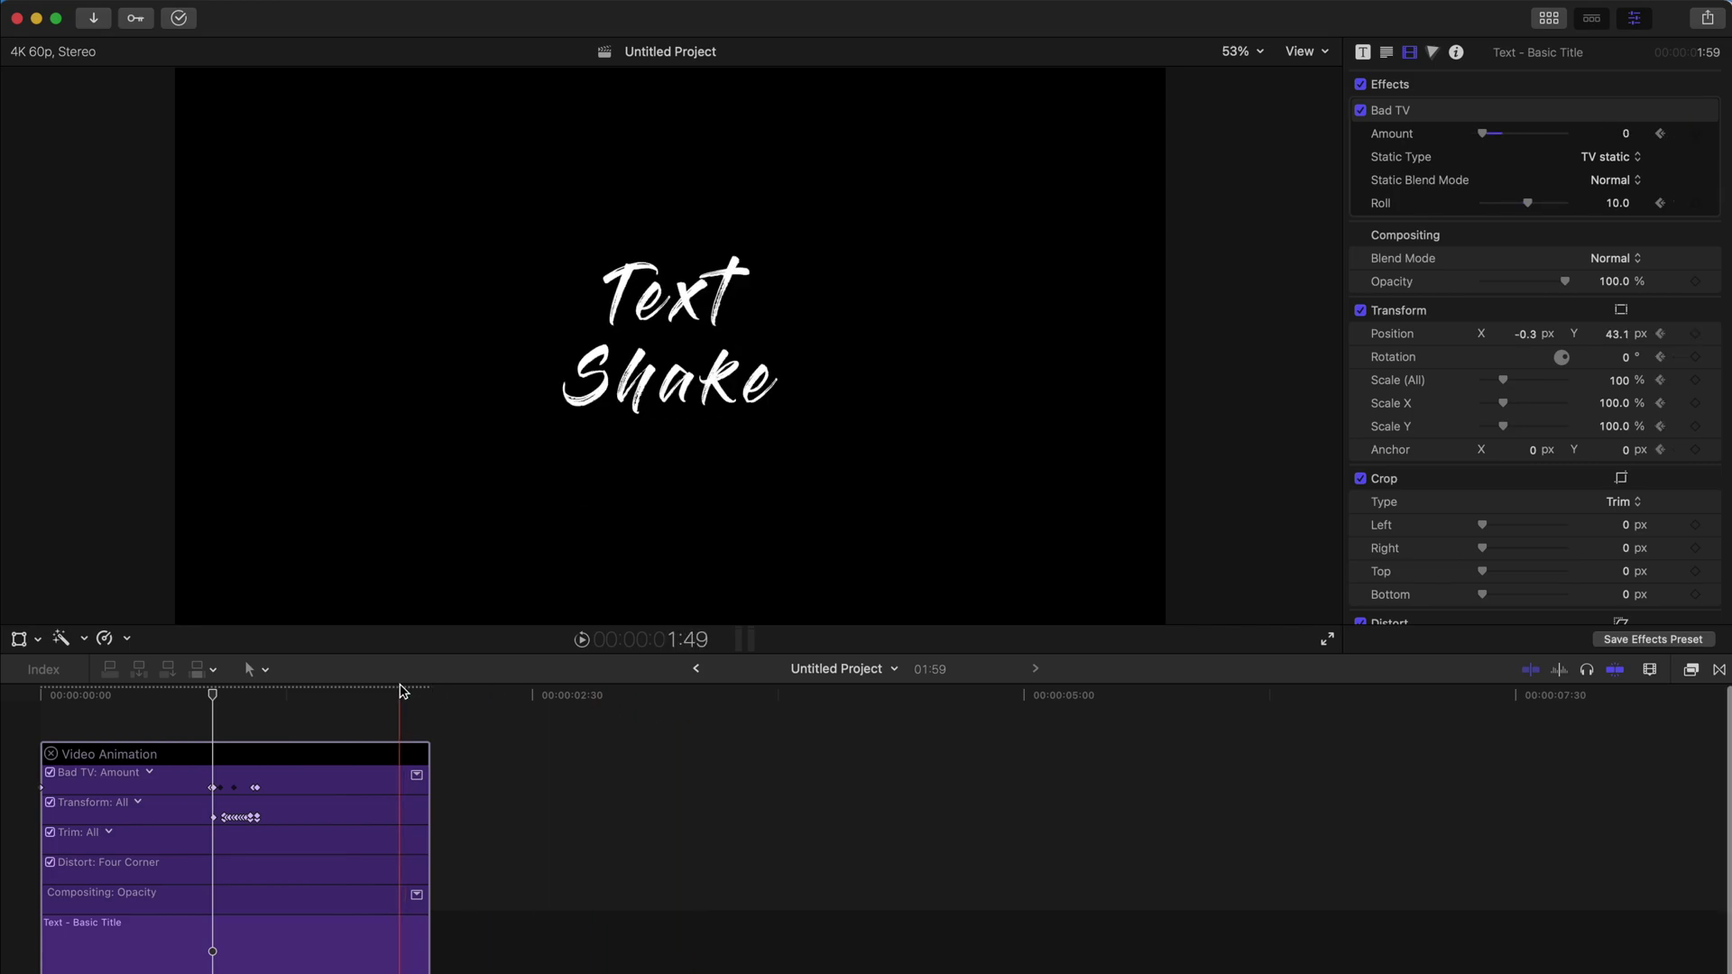
# Step: Play the finished text shake animation from the start of the clip
pyautogui.scroll(5, 232, 700)
pyautogui.press('space')
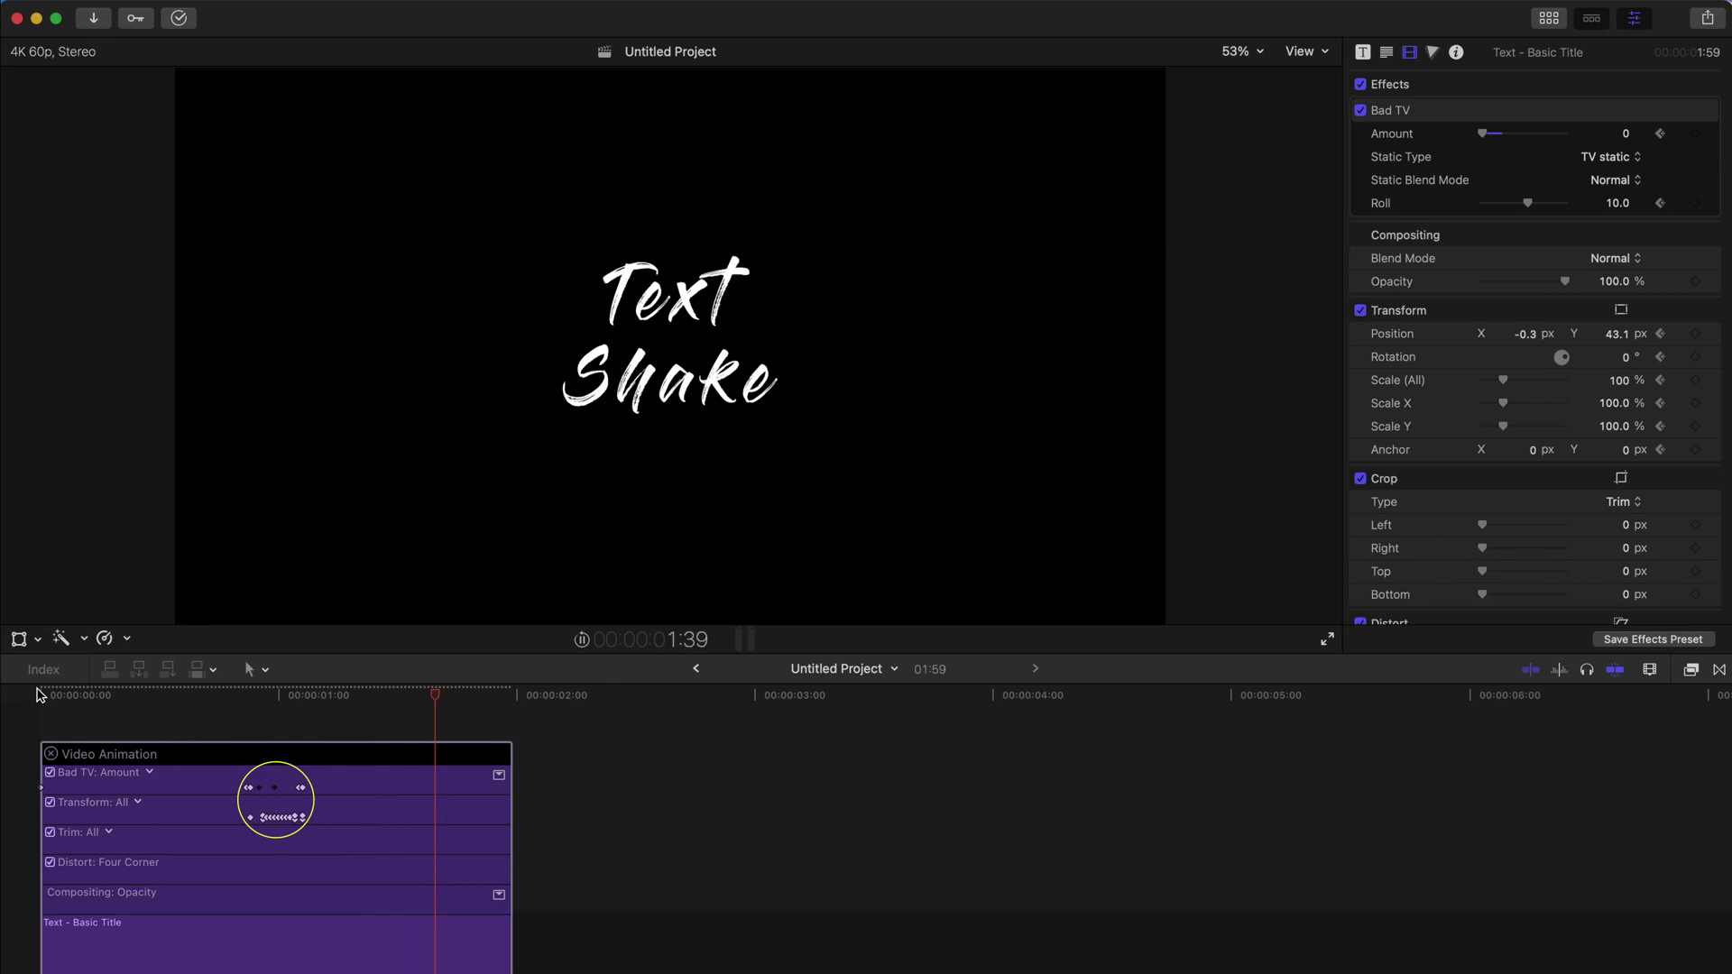
pyautogui.click(38, 694)
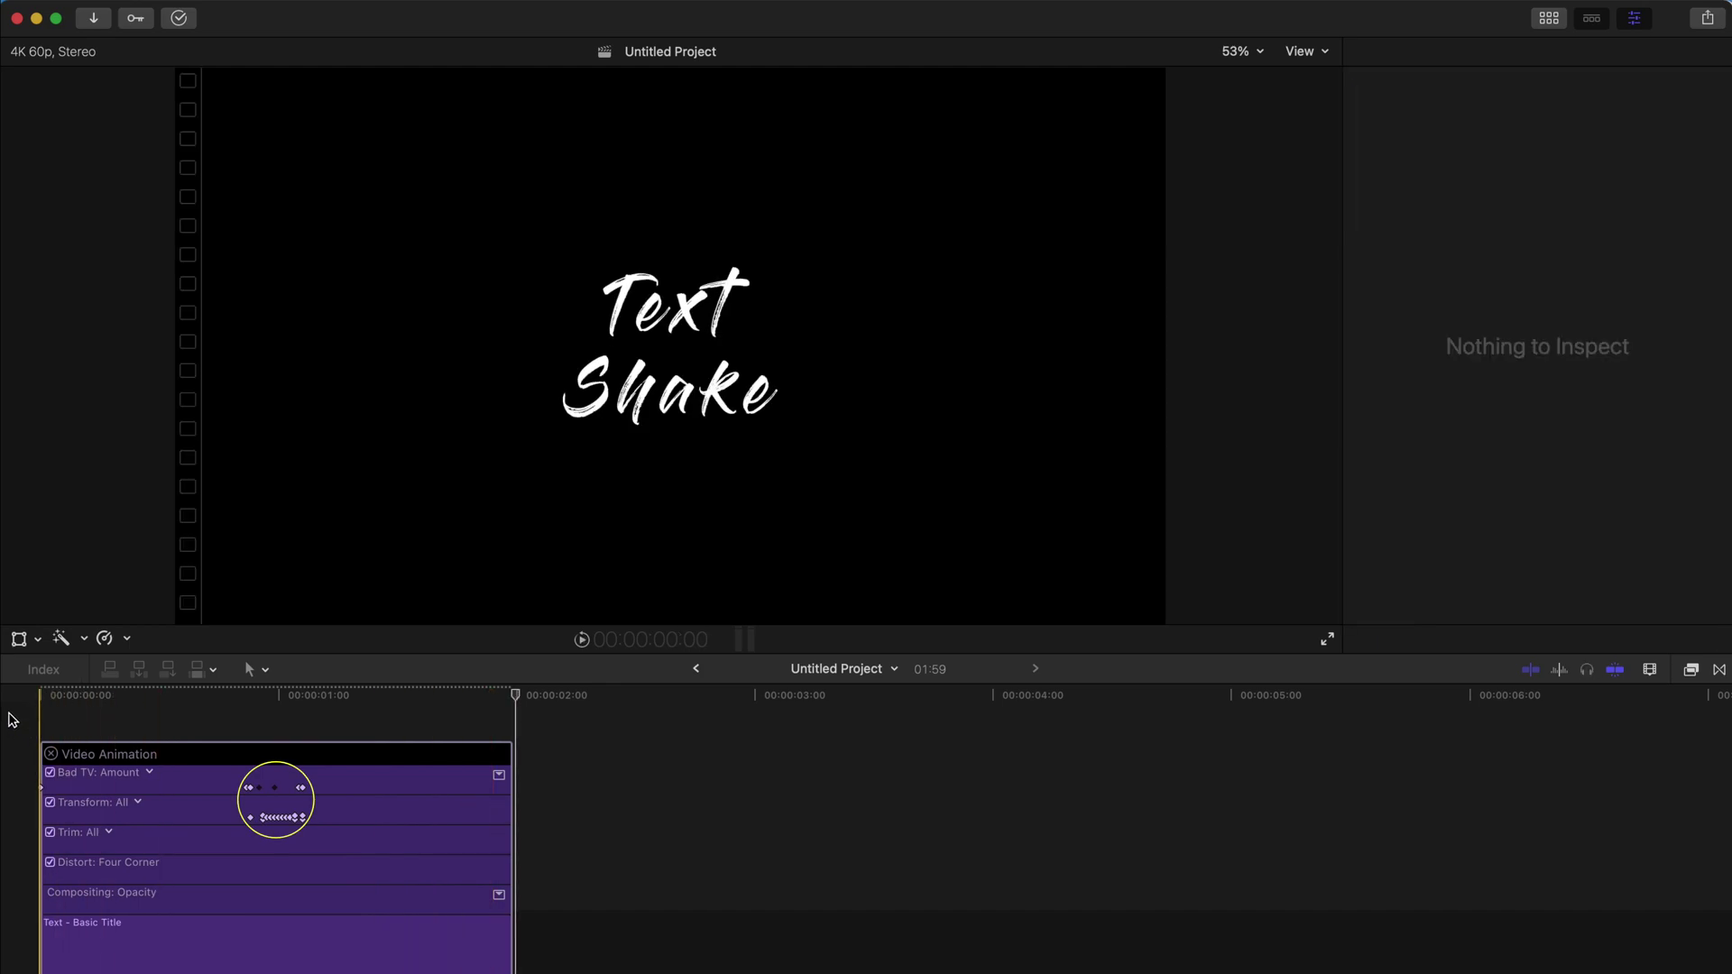
pyautogui.press('space')
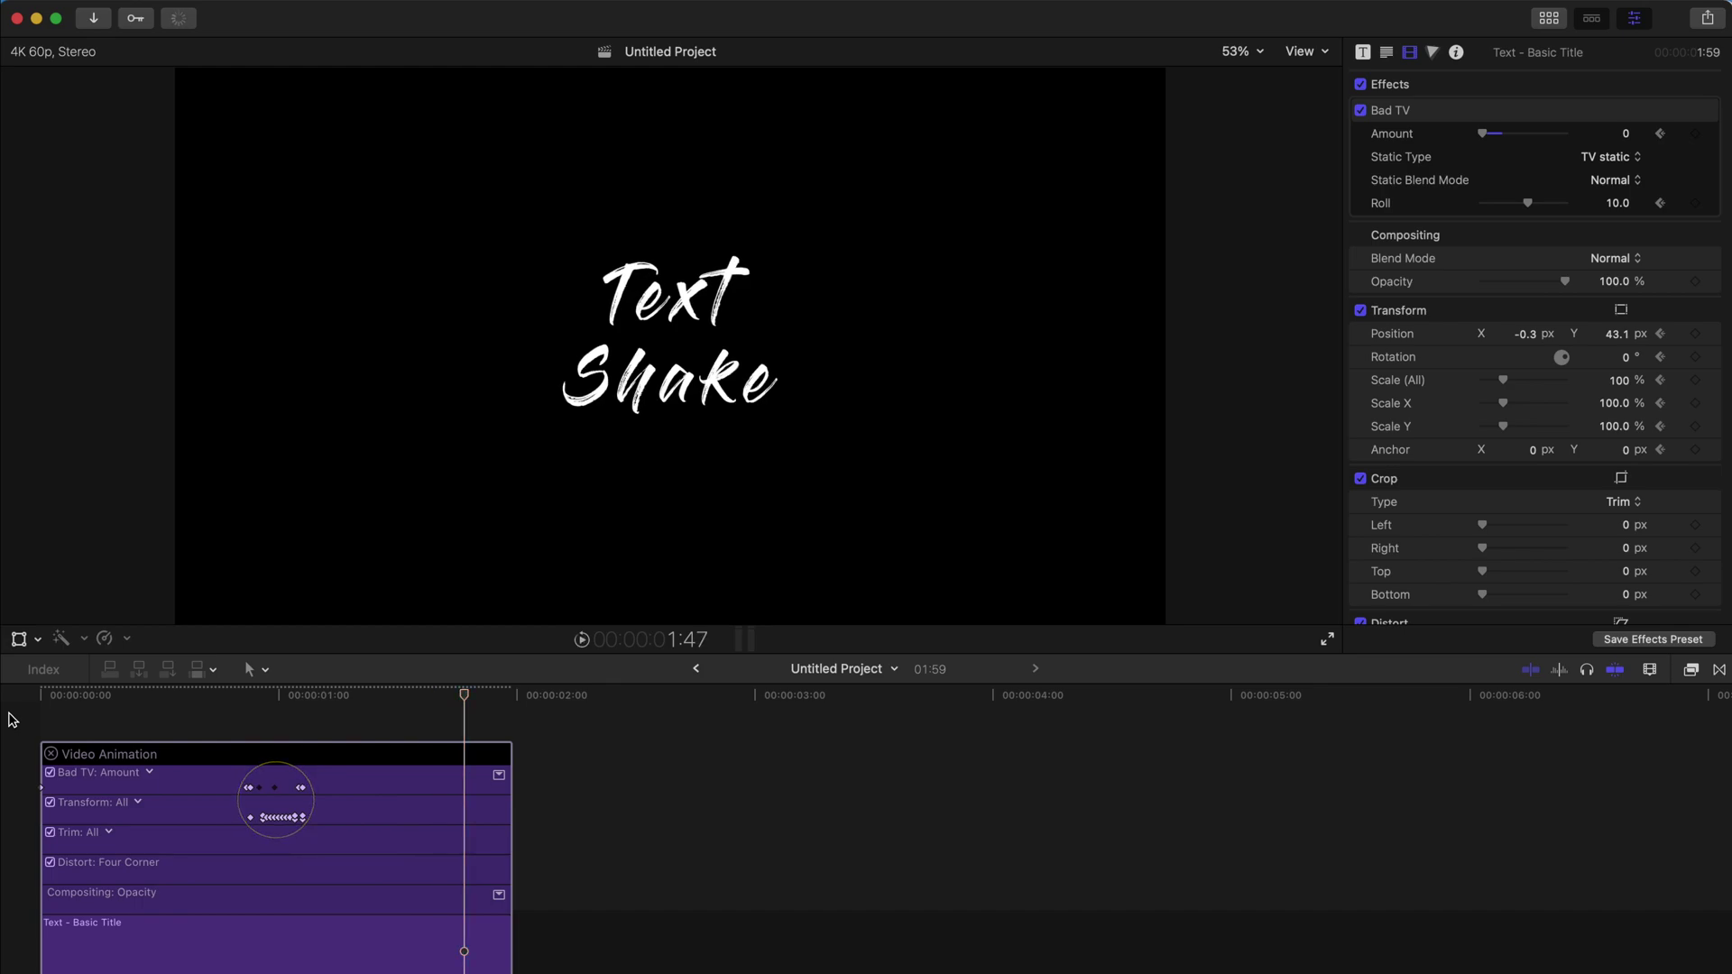
# Step: Select the Glitch 4 sound clip beneath the title
pyautogui.press('super+minus')
pyautogui.click(230, 965)
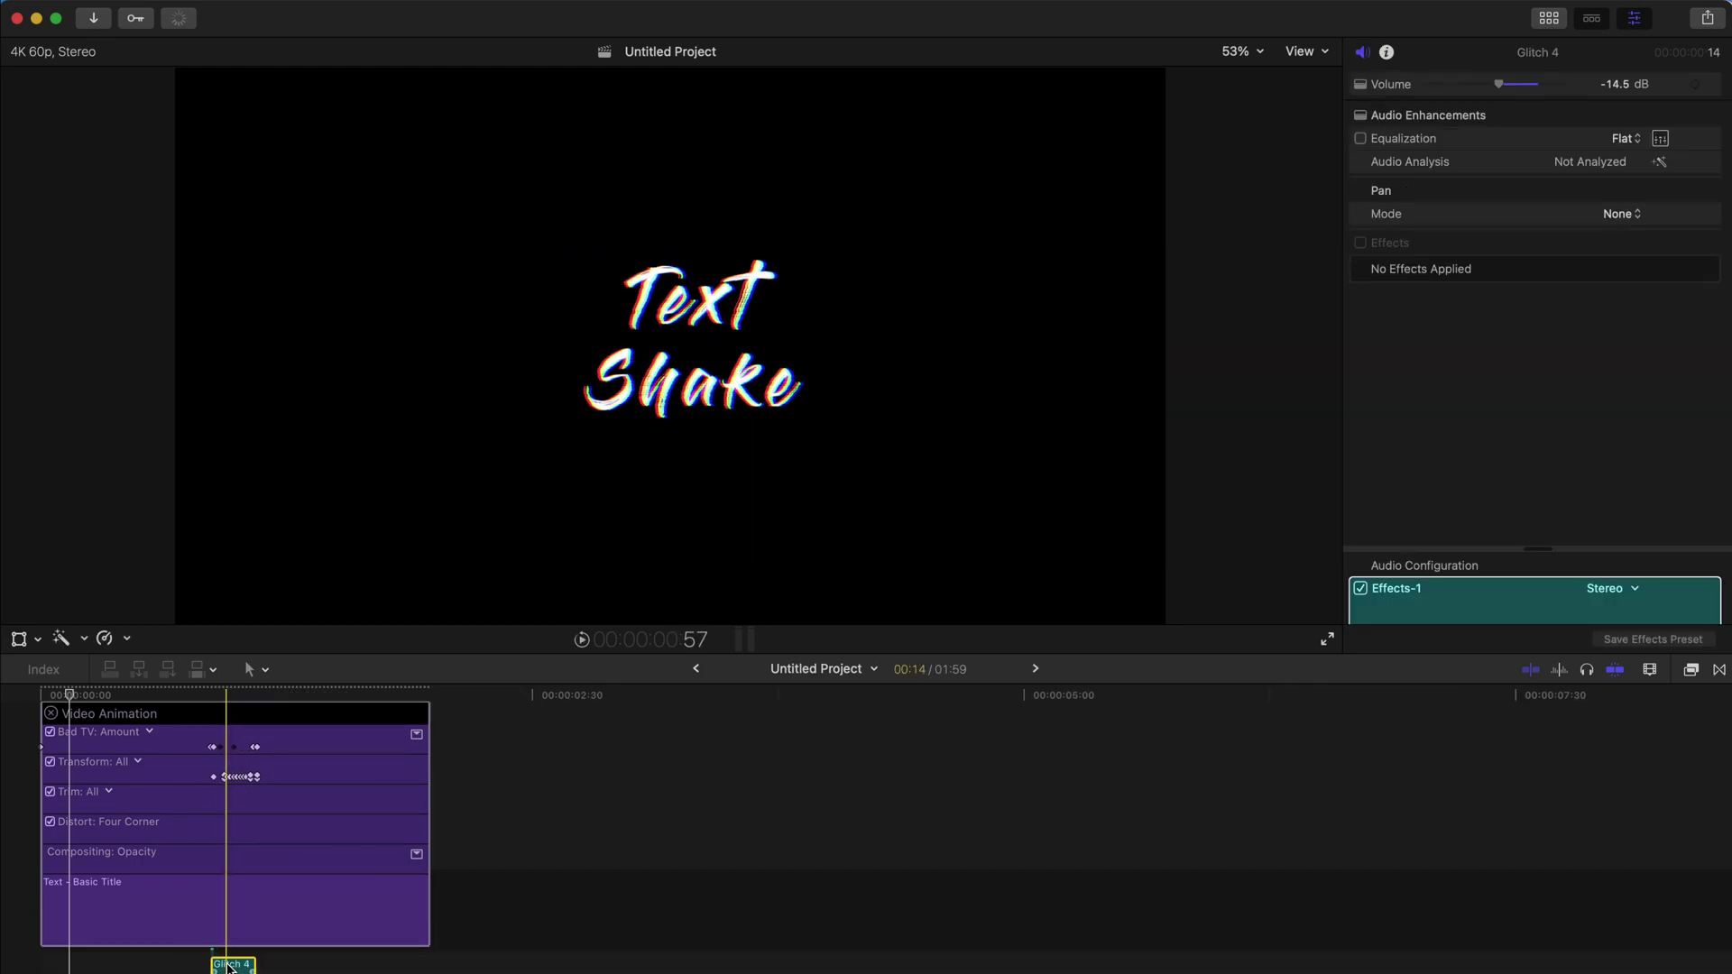